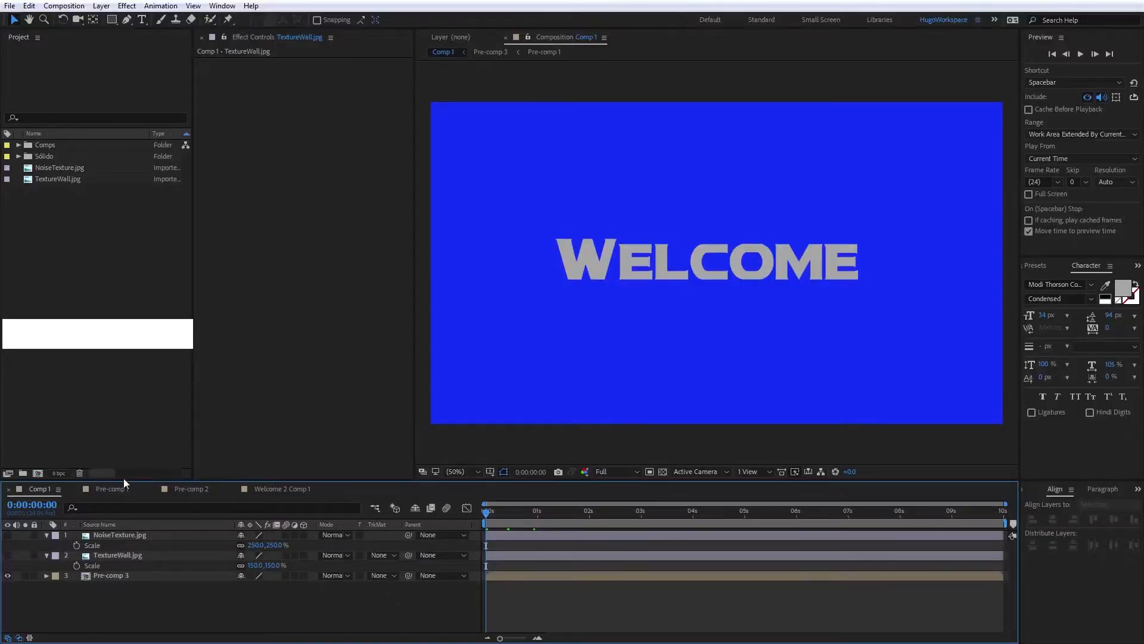
- Preview the NoiseTexture.jpg and TextureWall.jpg layers in Comp 1, leaving the noise hidden and the wall texture shown
click(8, 537)
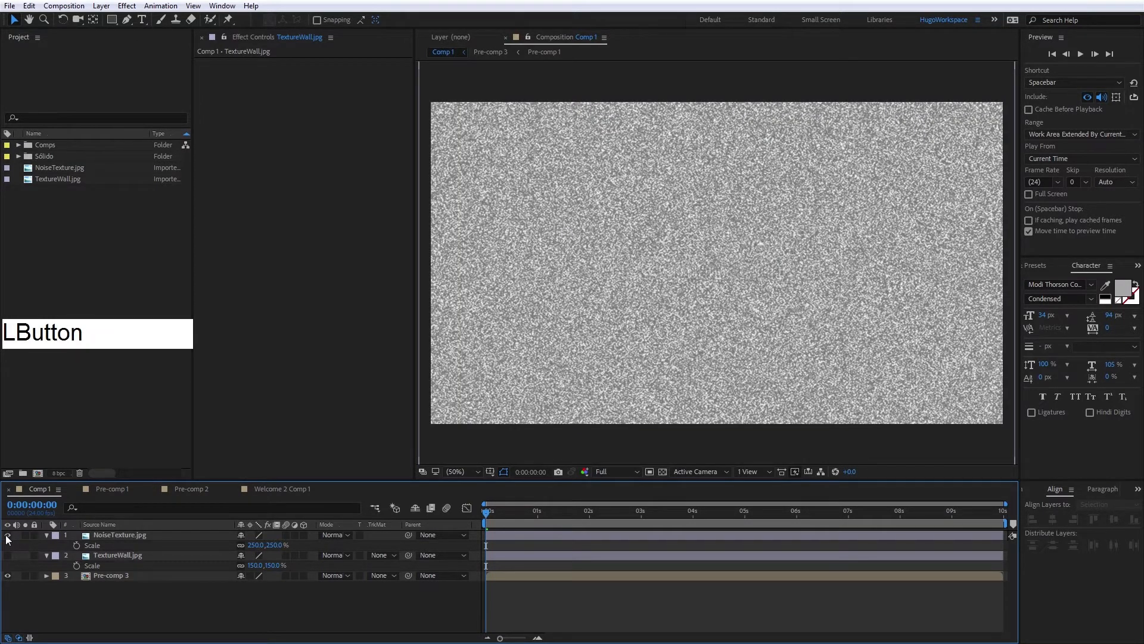
click(8, 536)
click(8, 556)
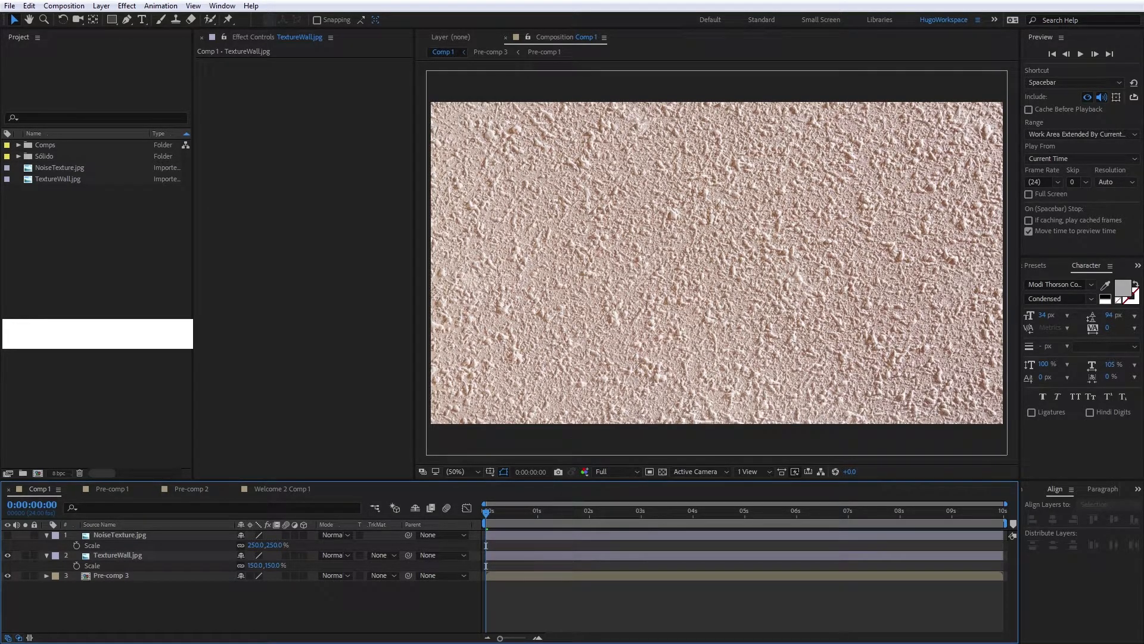
- Switch to Photoshop and select Layer 1 in the TextureWall.jpg document
key(alt+Tab)
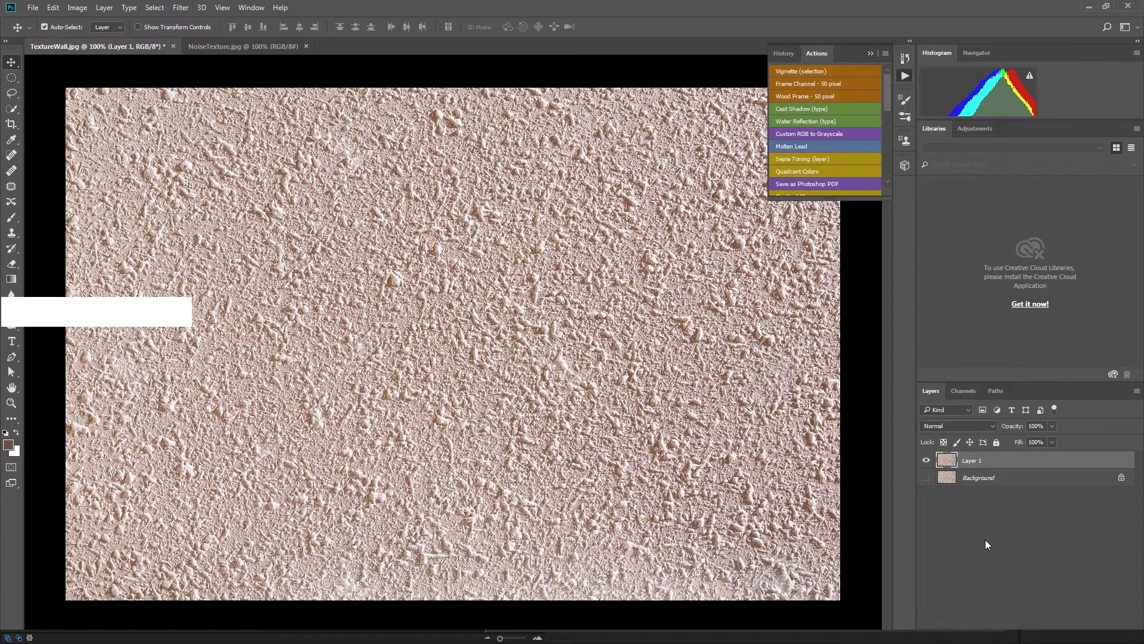
click(979, 513)
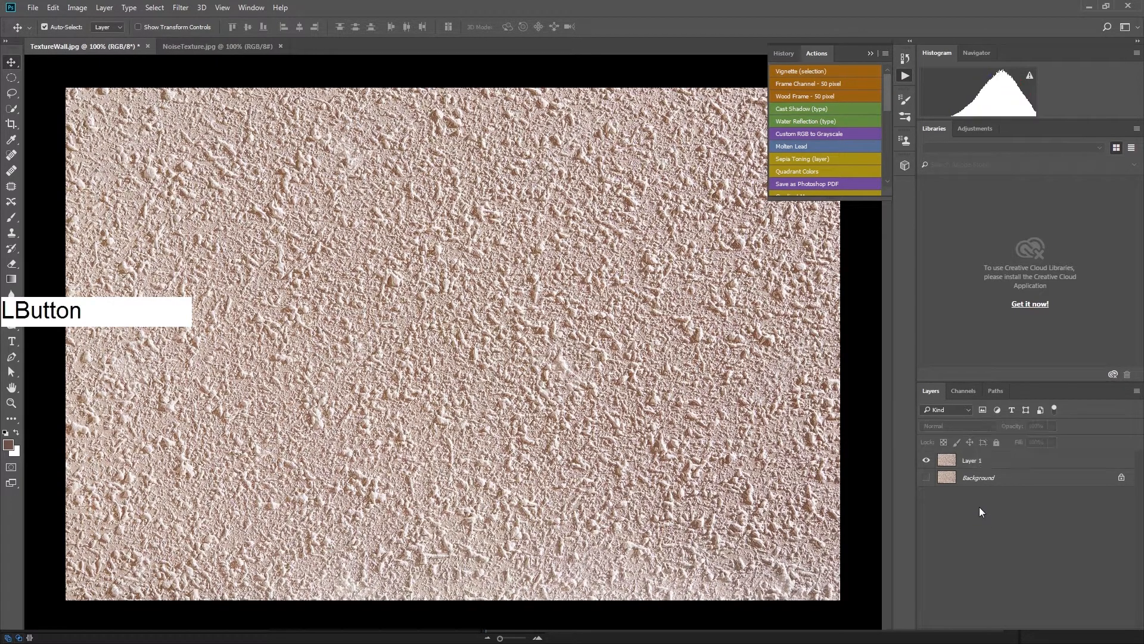
click(981, 467)
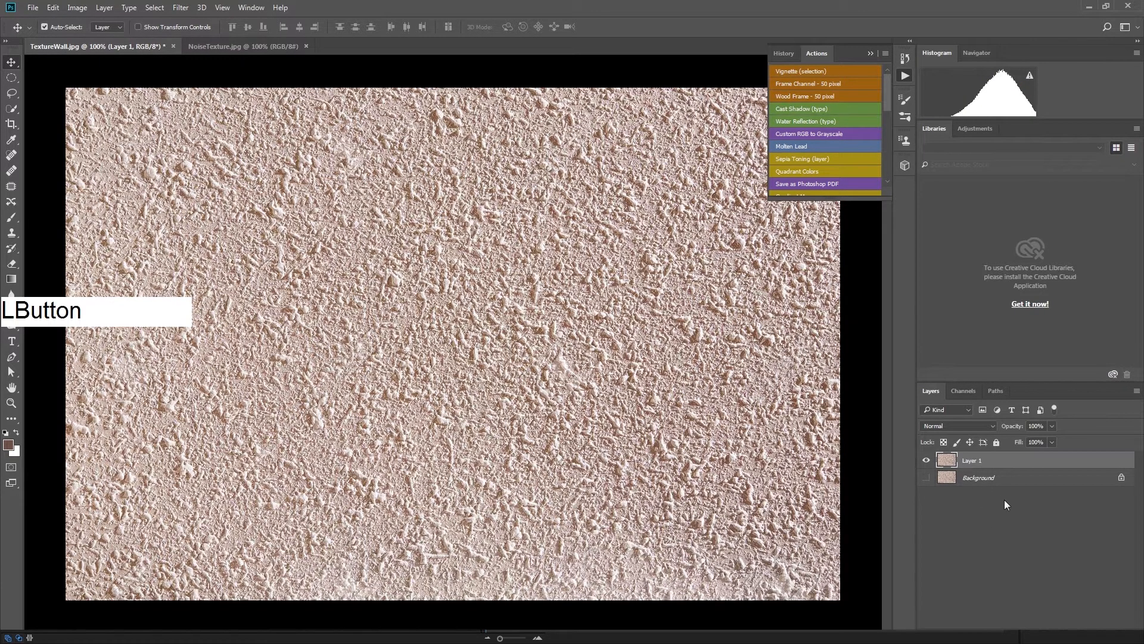
click(1104, 7)
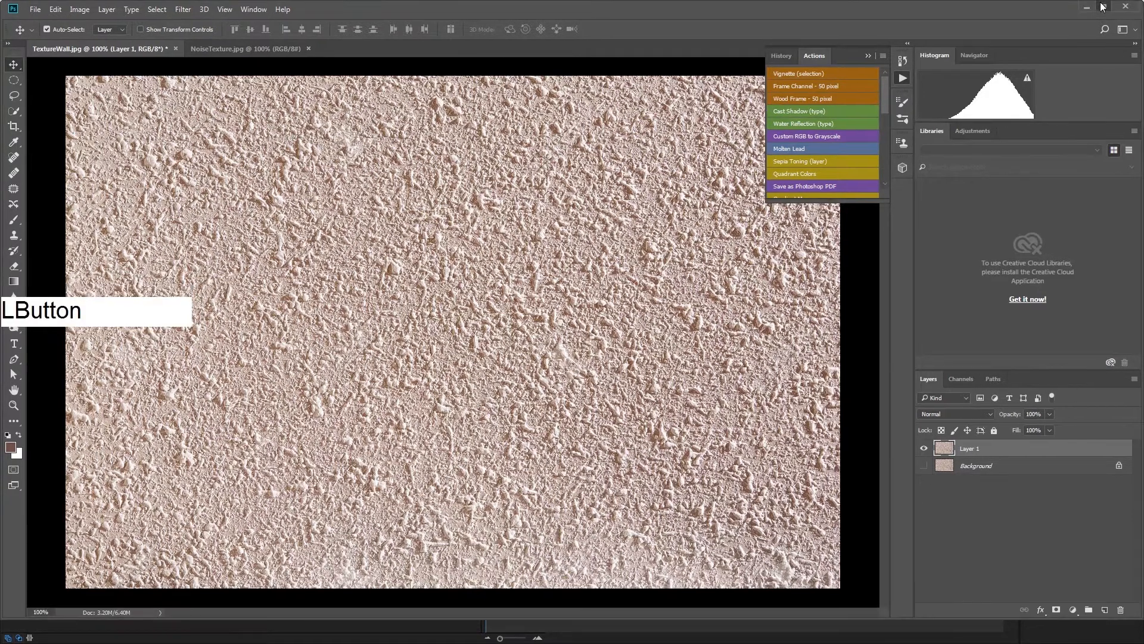
click(1103, 6)
click(985, 504)
click(981, 467)
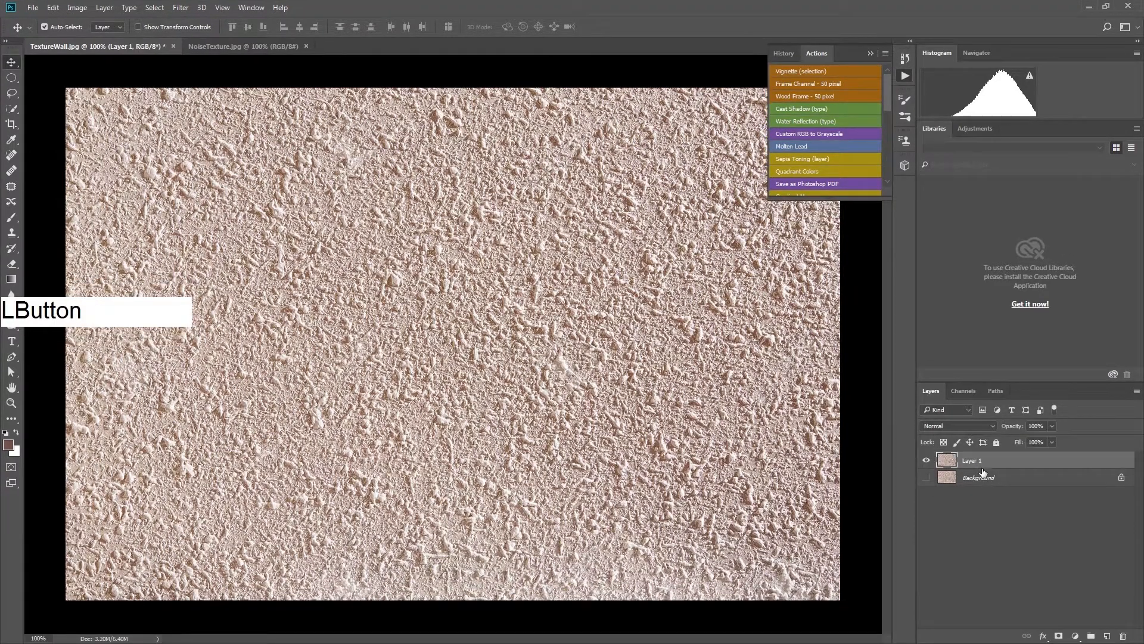
- Add a new layer between Layer 1 and the Background, and fill it with 50% Gray
click(983, 475)
click(1108, 636)
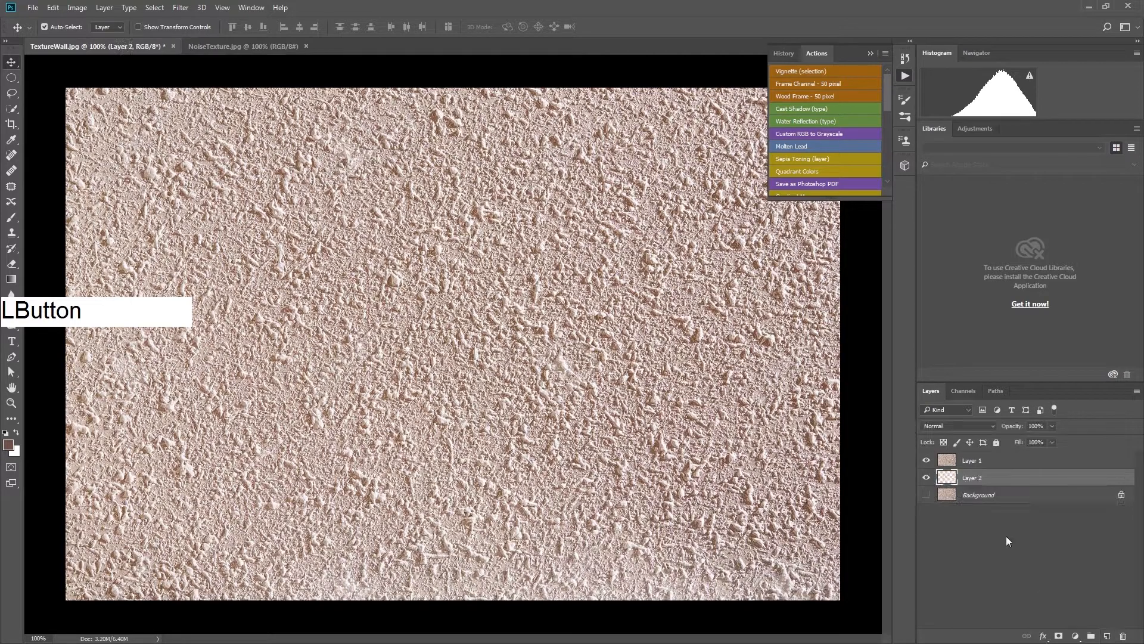
key(shift+F5)
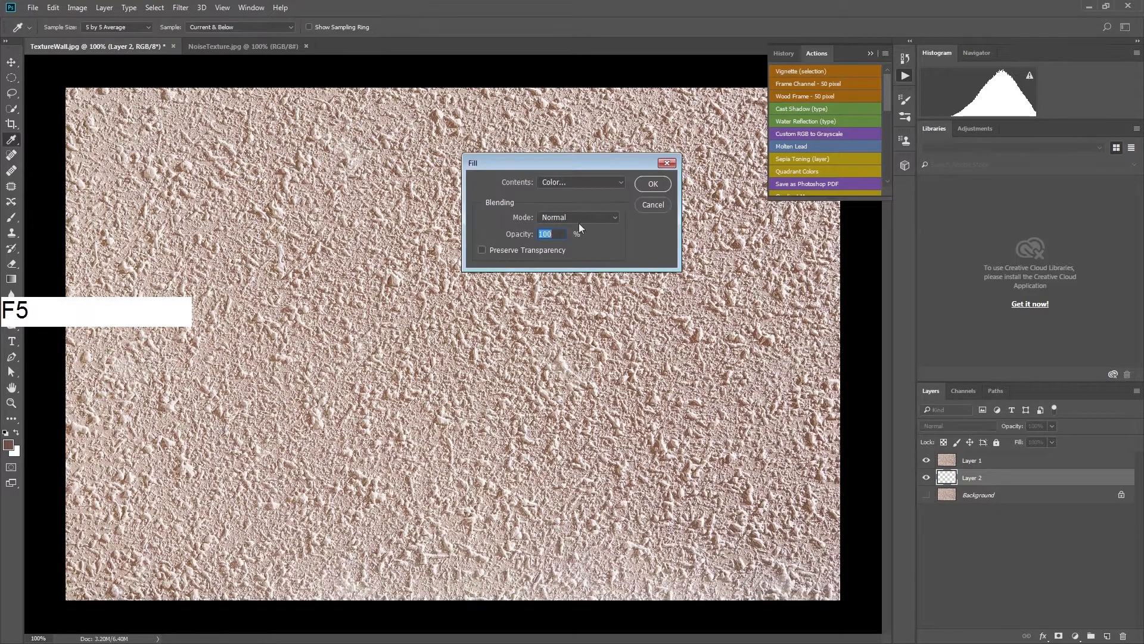
click(581, 182)
click(567, 269)
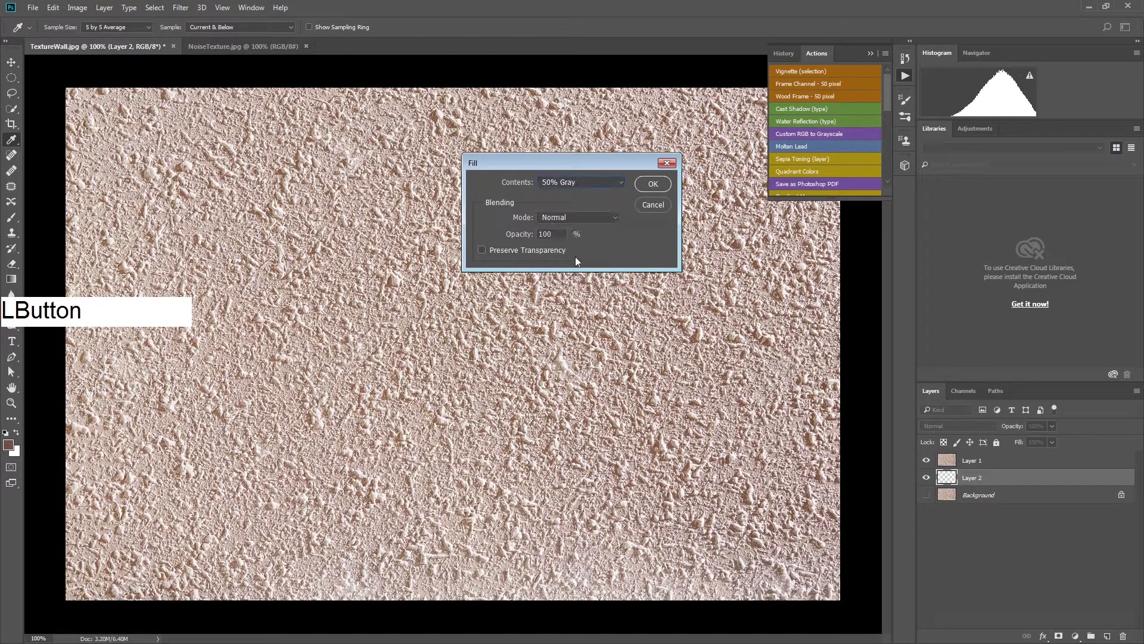
click(653, 184)
key(v)
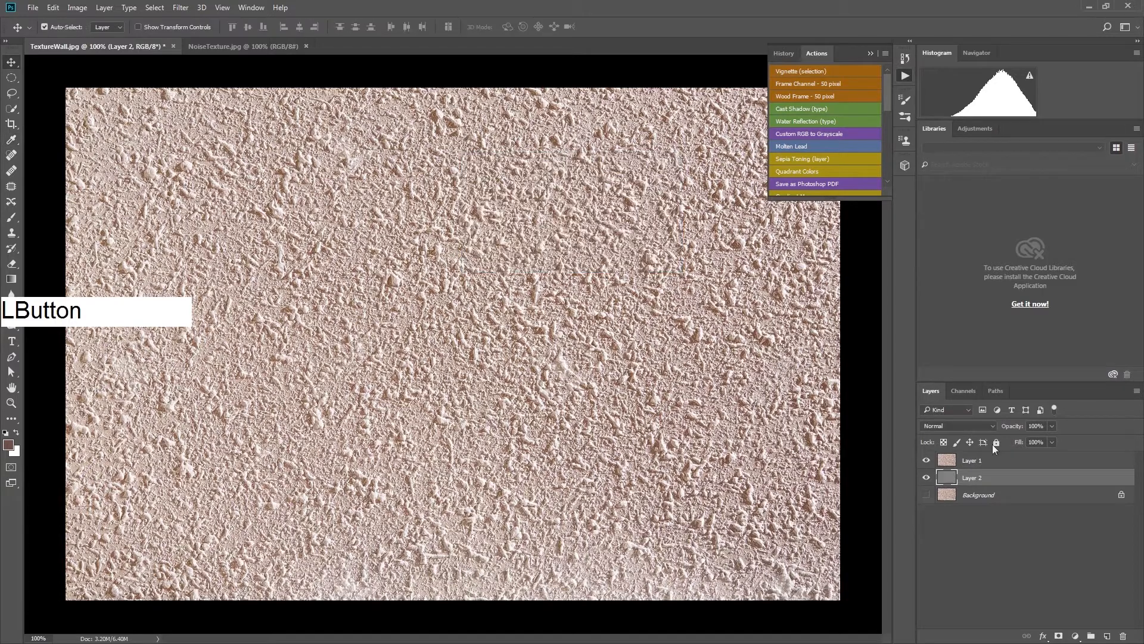
- Compare the wall texture on Layer 1 with the gray layer beneath it, and desaturate Layer 1
click(925, 462)
click(926, 460)
click(952, 460)
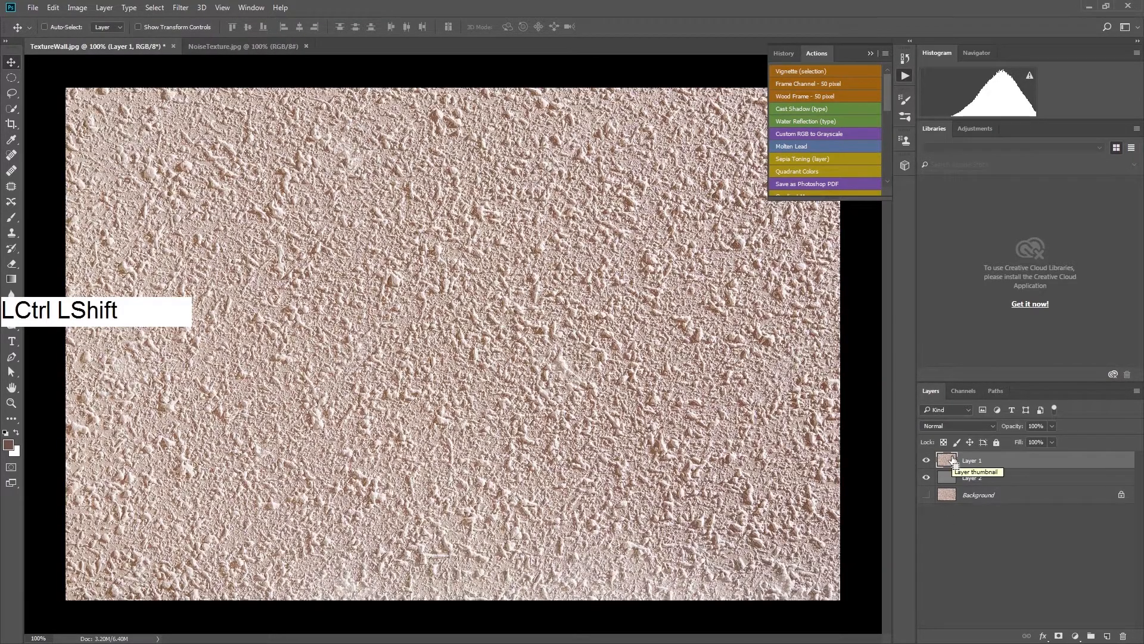
key(ctrl+shift+u)
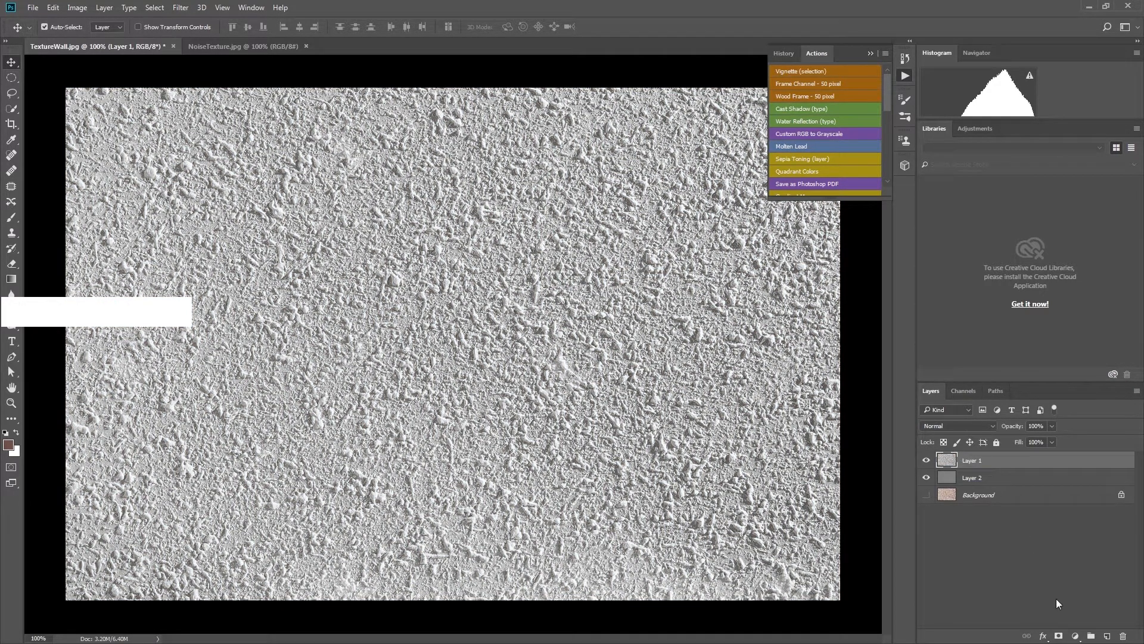
- Add a Curves adjustment layer above Layer 1 and lower its white point output to 215
click(1076, 636)
click(1058, 444)
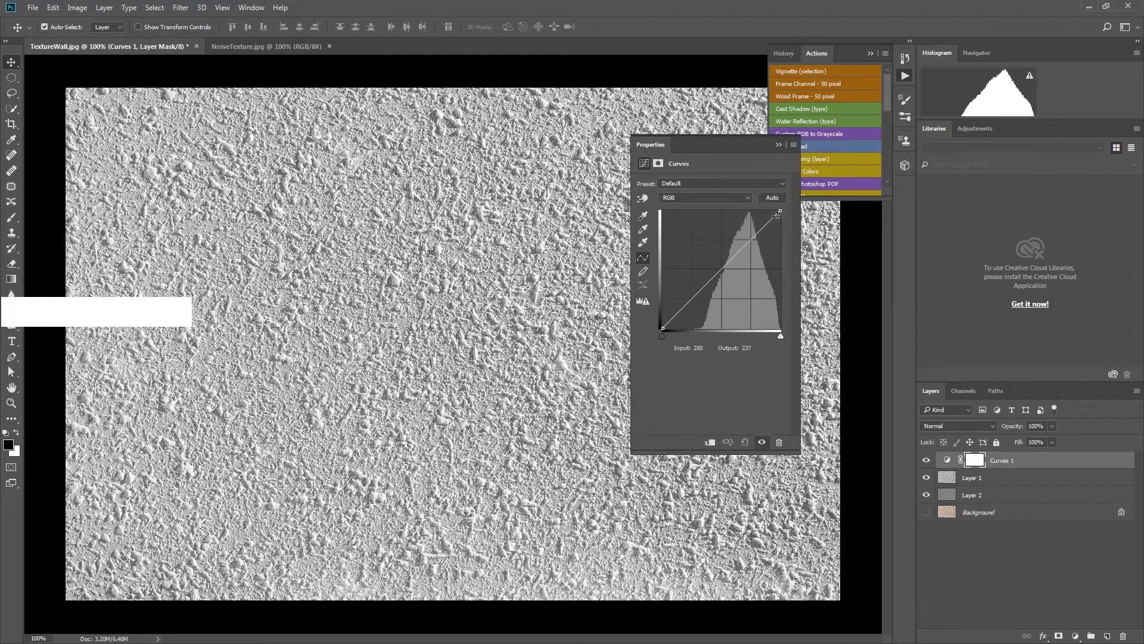
drag(781, 211, 780, 227)
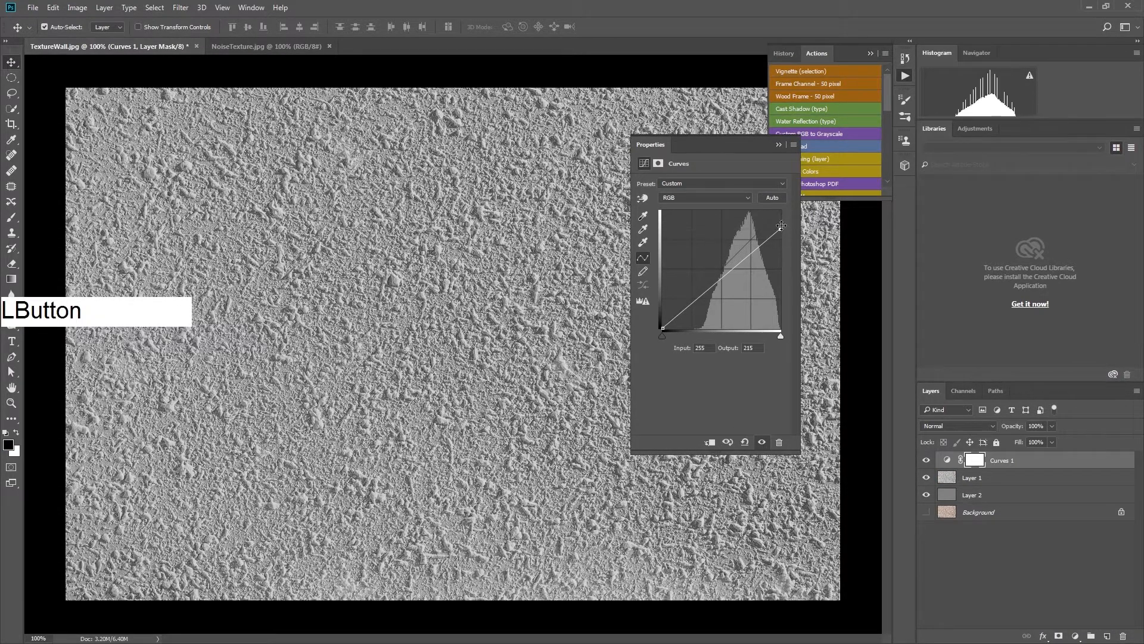
click(780, 145)
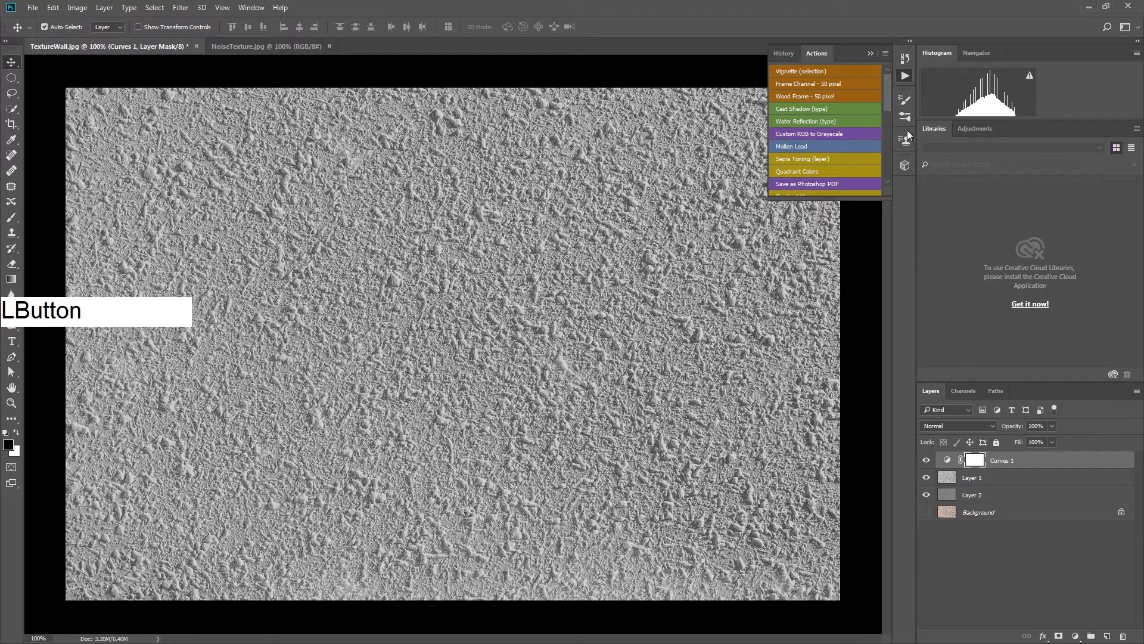
drag(829, 130, 829, 130)
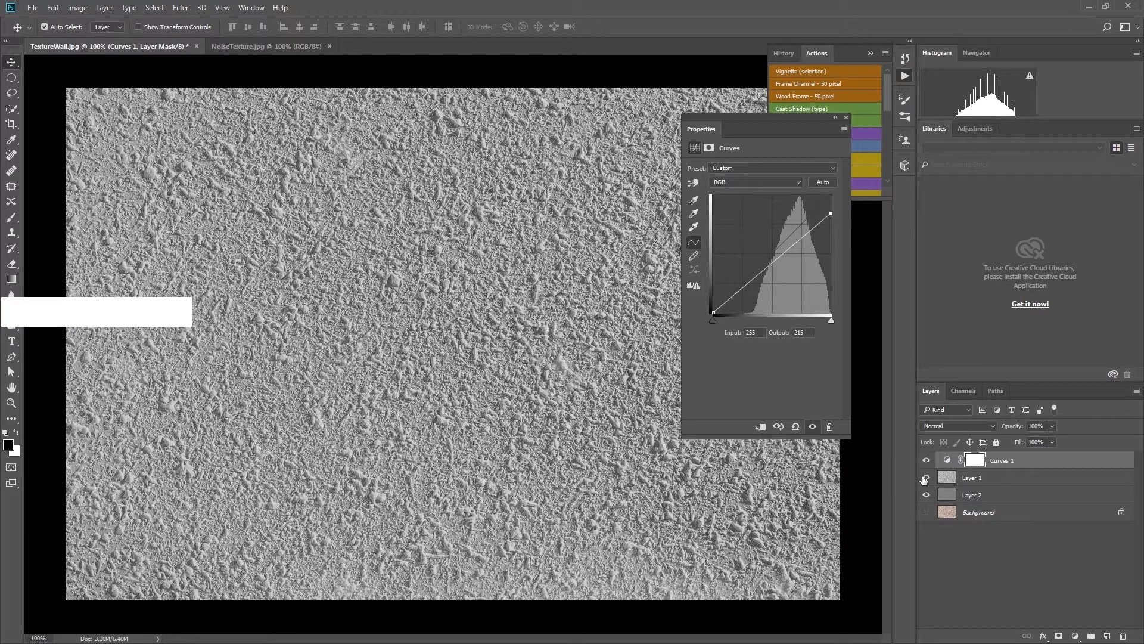
- Group the Curves adjustment with Layer 1, and toggle the group to compare its brightness with the gray layer
click(991, 480)
shift+click(1002, 470)
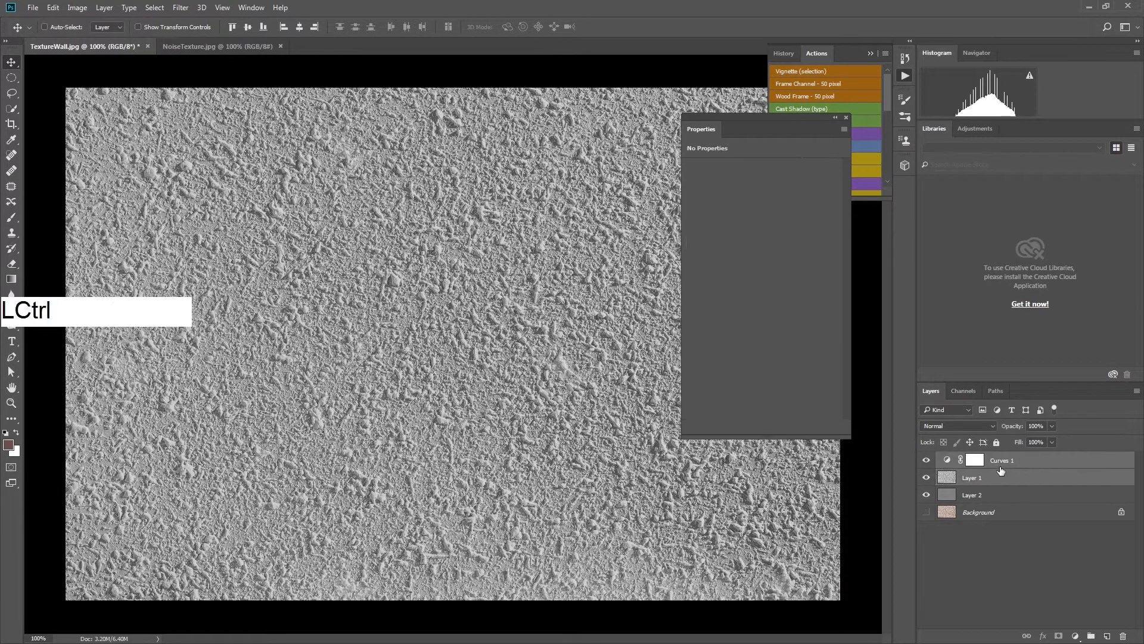
key(ctrl+g)
click(939, 459)
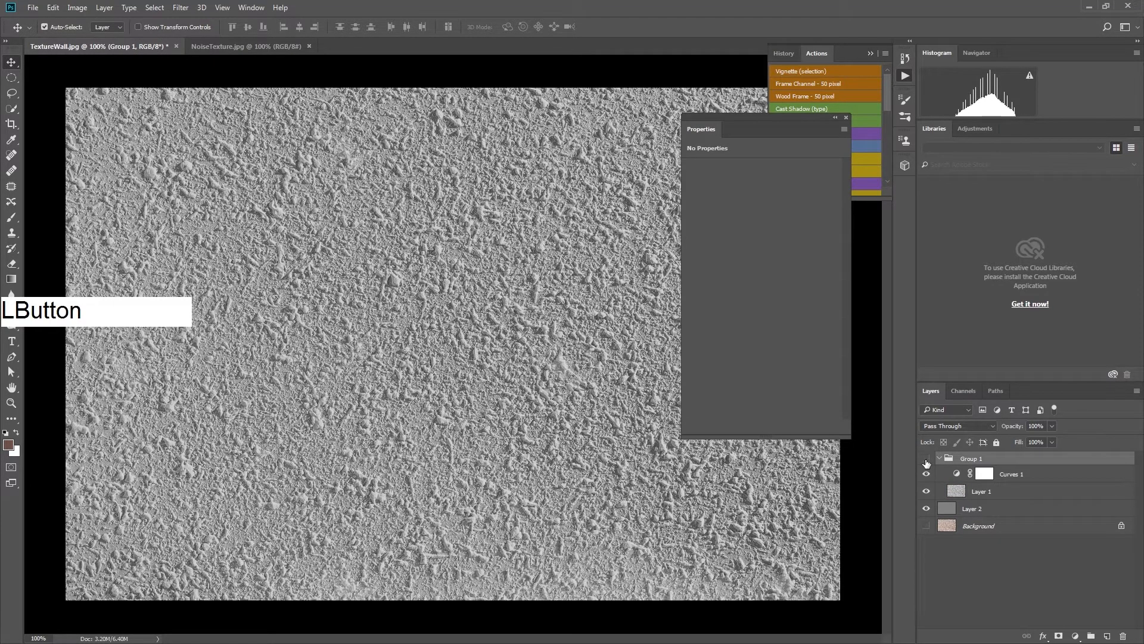
click(927, 459)
click(926, 459)
click(926, 459)
click(926, 459)
- Darken the wall curve with a white point output of about 184 and a midpoint at input 111, output 84, comparing against the gray layer
click(1018, 475)
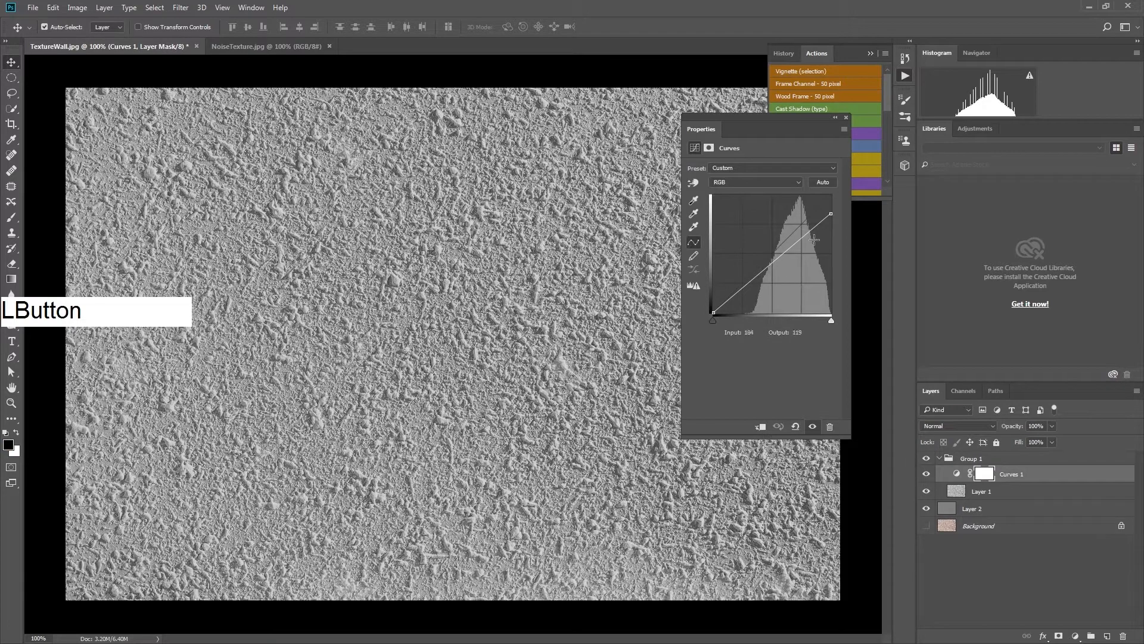
drag(829, 212, 831, 228)
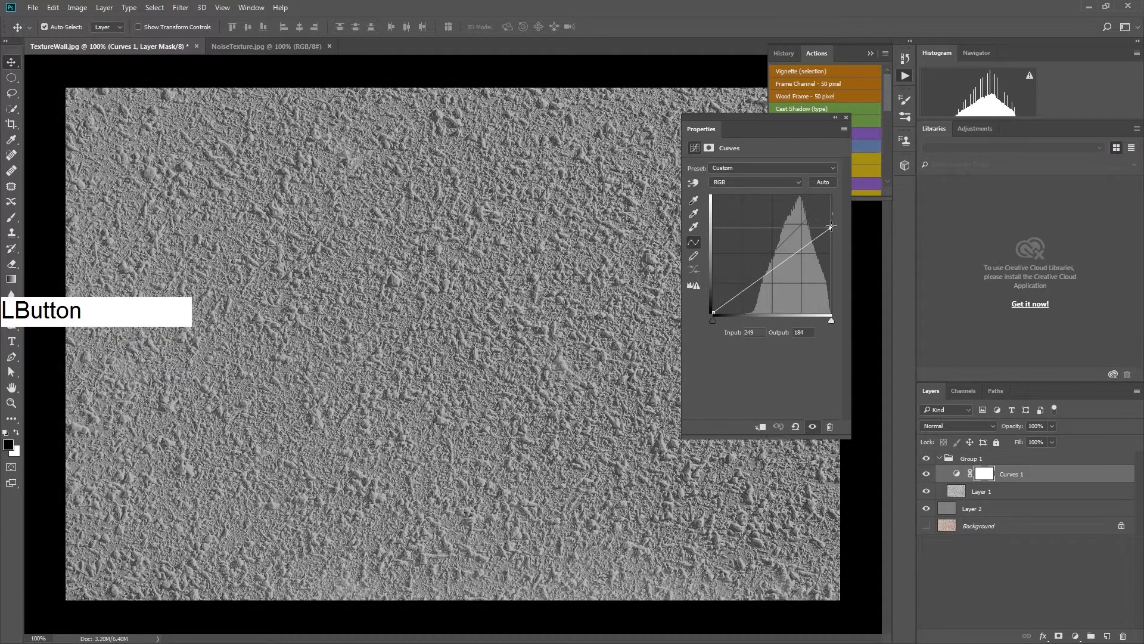
click(767, 274)
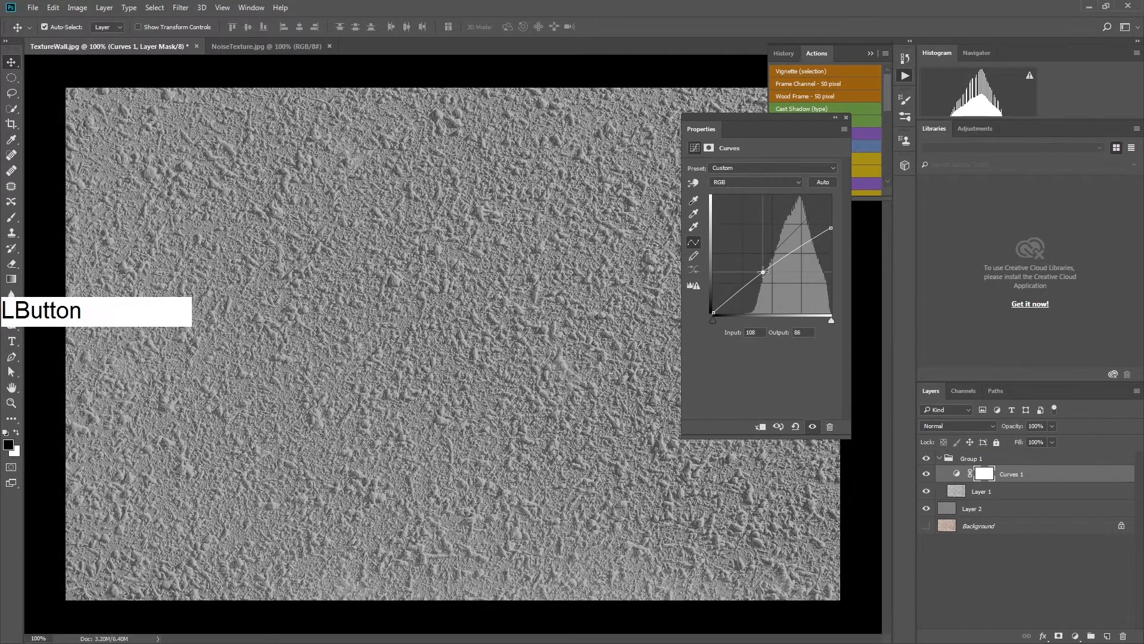
click(925, 458)
click(925, 459)
click(925, 458)
click(926, 459)
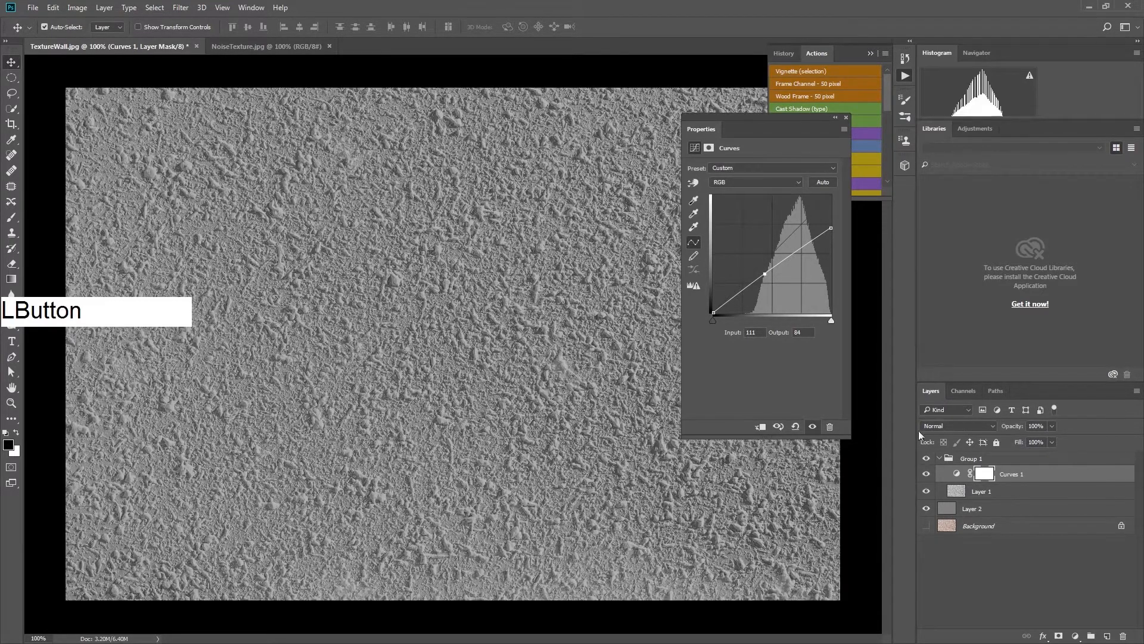
- Lower the wall curve's white point output to 161 and compare the group with the gray layer again
drag(832, 231, 830, 238)
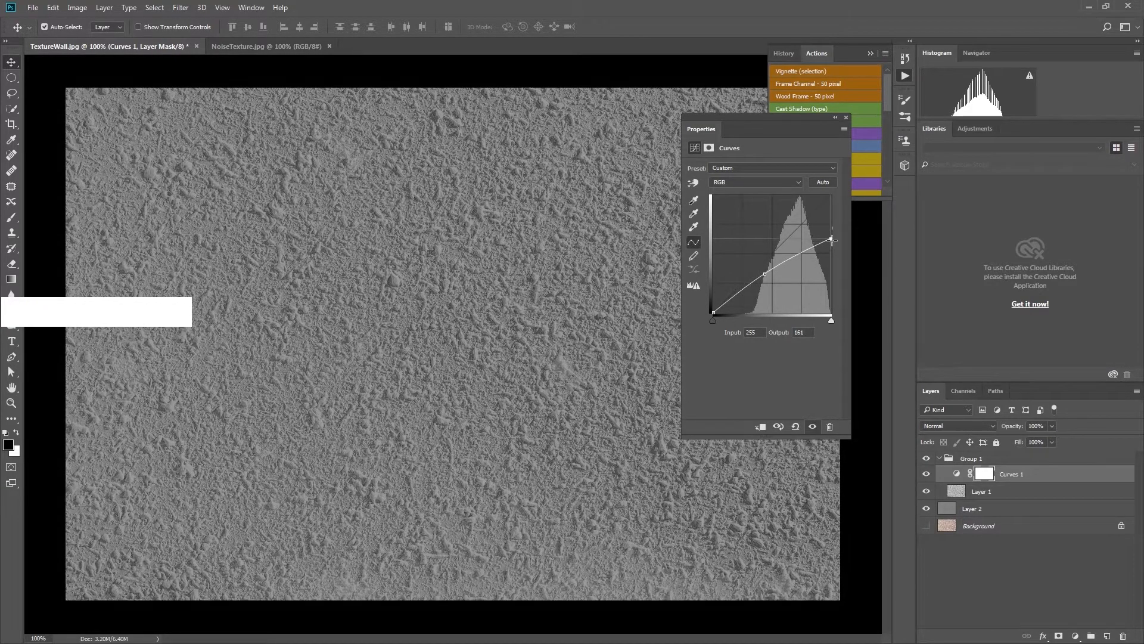
click(927, 459)
click(928, 460)
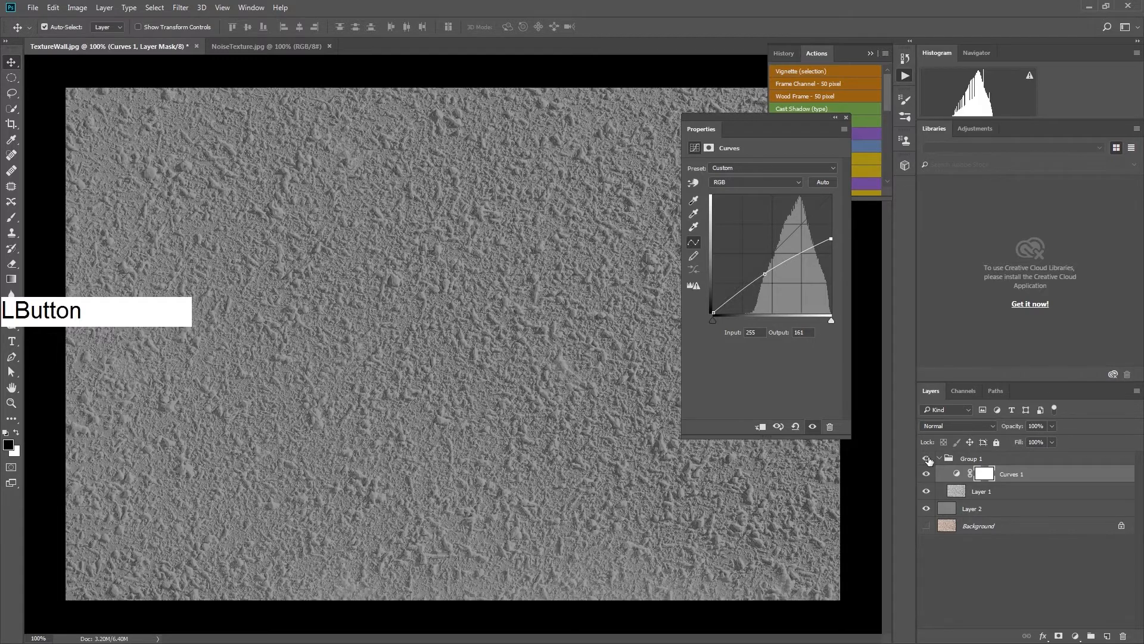
click(927, 460)
click(928, 459)
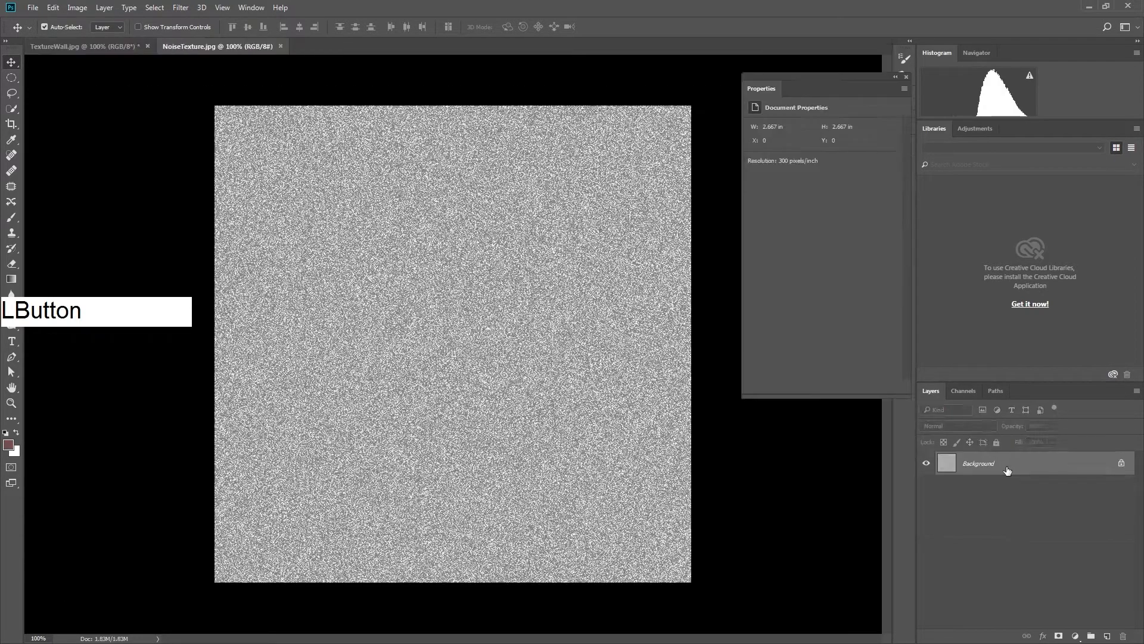
- In the NoiseTexture.jpg document, duplicate the Background layer and hide the original
key(ctrl+j)
click(927, 487)
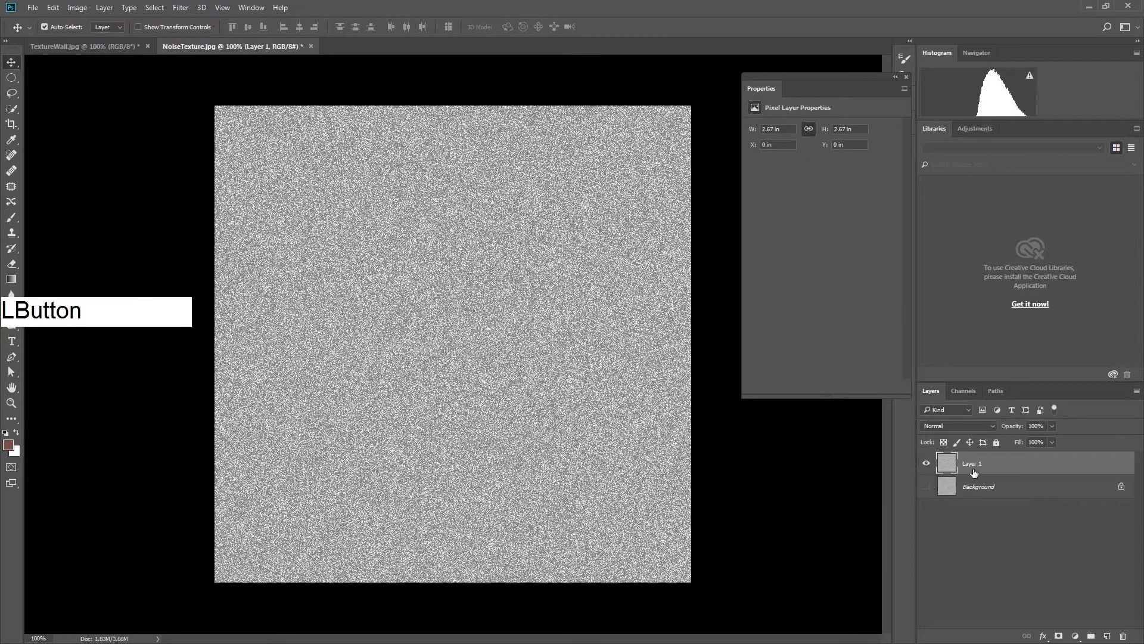
- Add a 50% Gray filled layer beneath the noise copy, and toggle the noise to compare their brightness
click(1107, 636)
drag(980, 481, 978, 492)
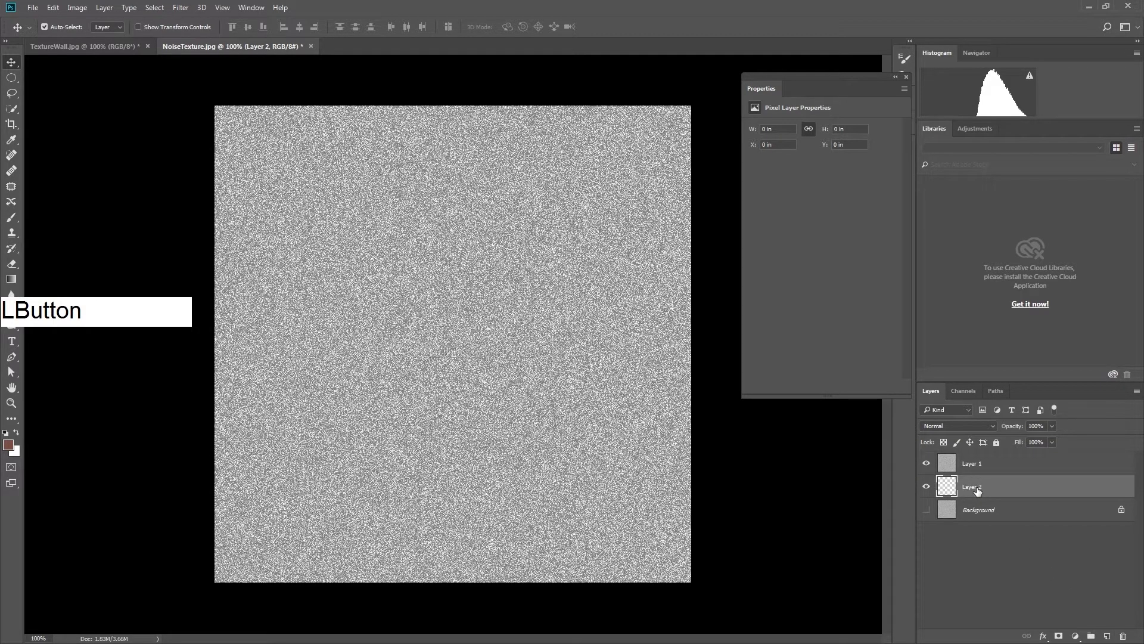
key(shift+F5)
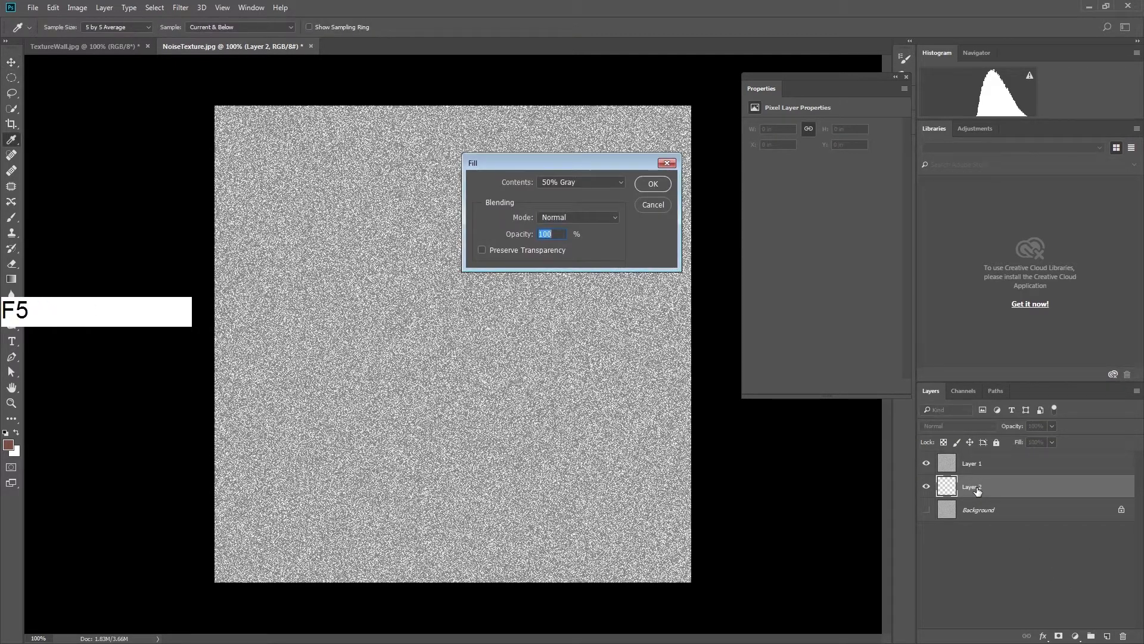
click(654, 184)
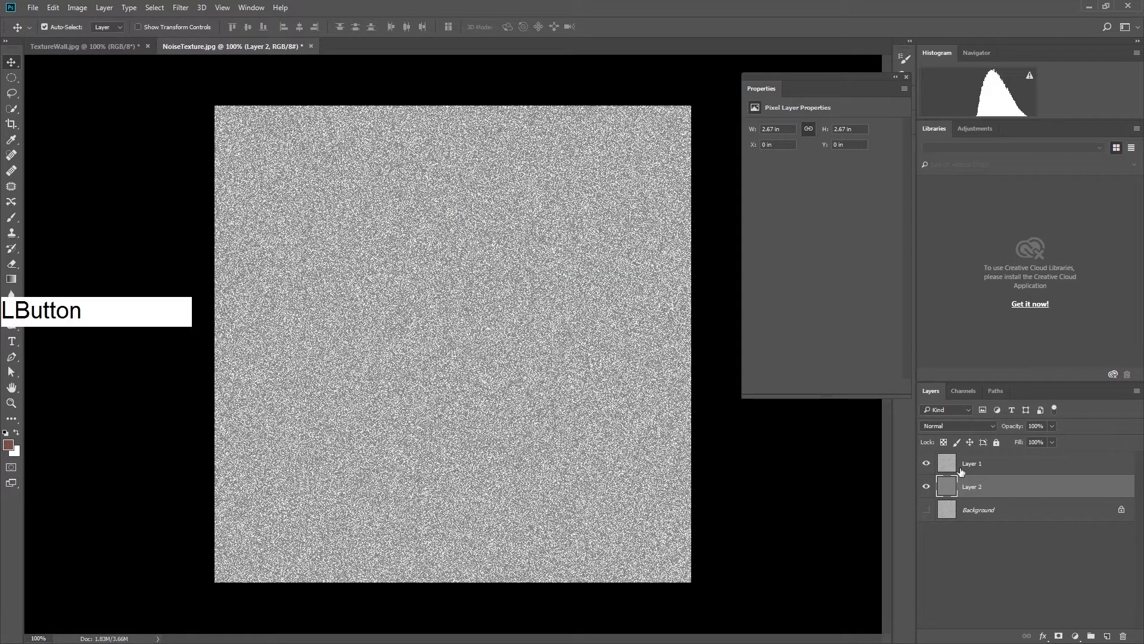
click(926, 465)
click(926, 464)
click(926, 465)
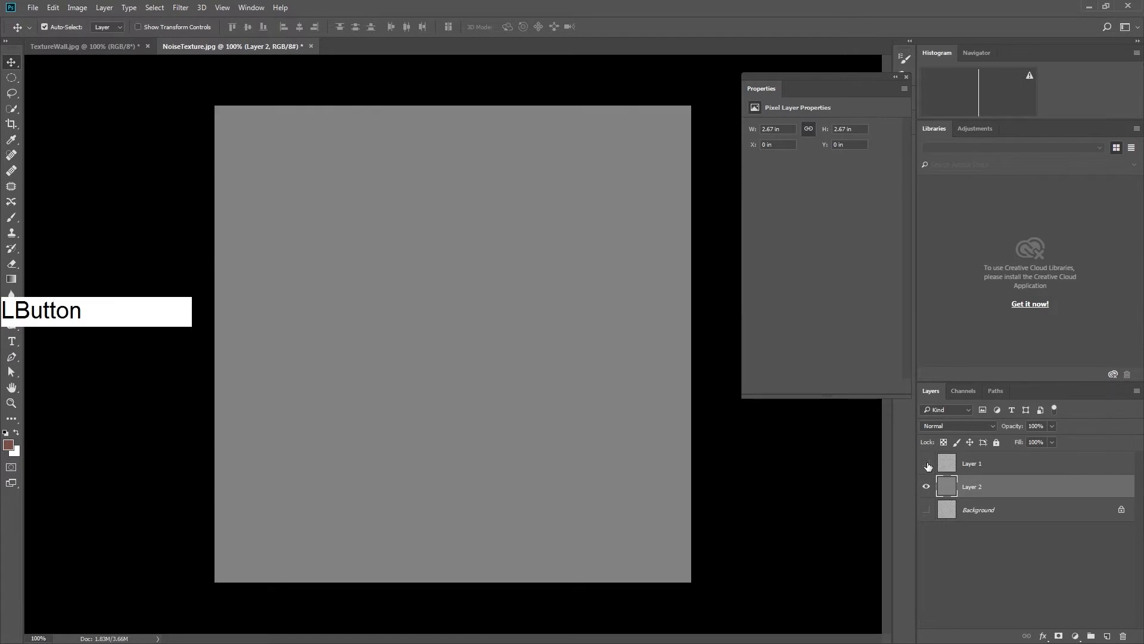
click(926, 465)
- Add a Curves adjustment layer above the noise copy and group the two layers together
click(961, 468)
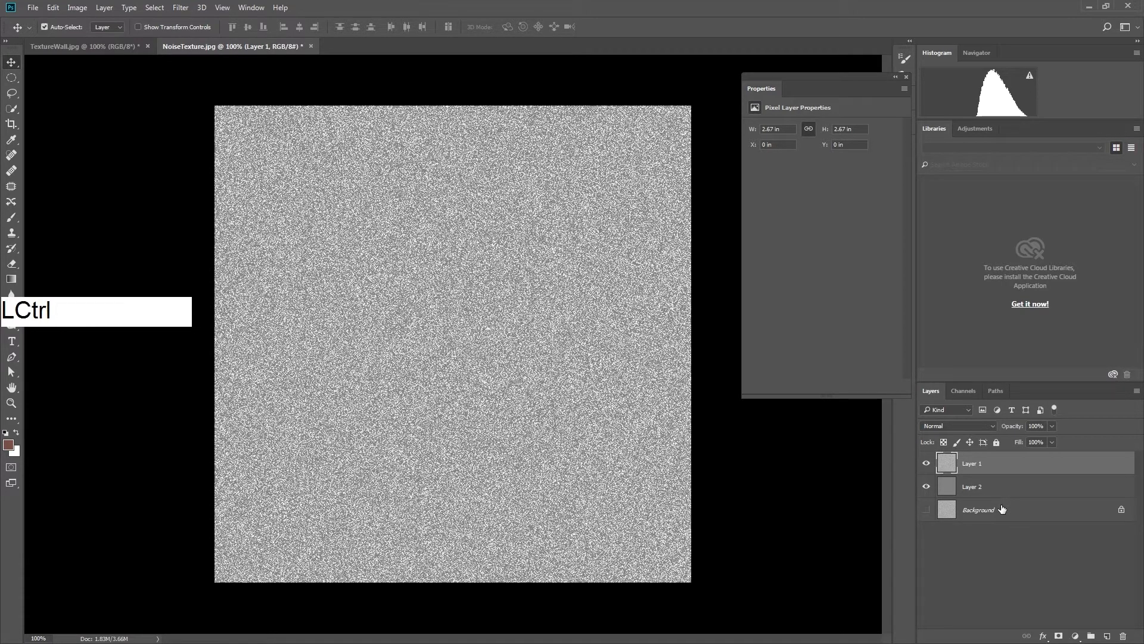
click(1076, 635)
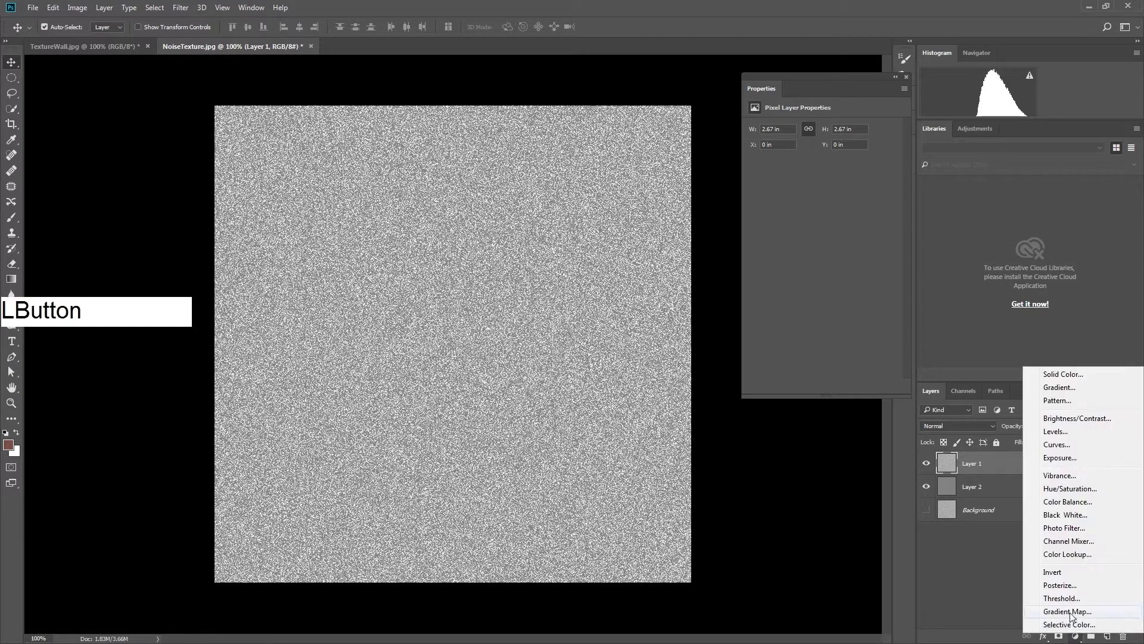
click(1059, 445)
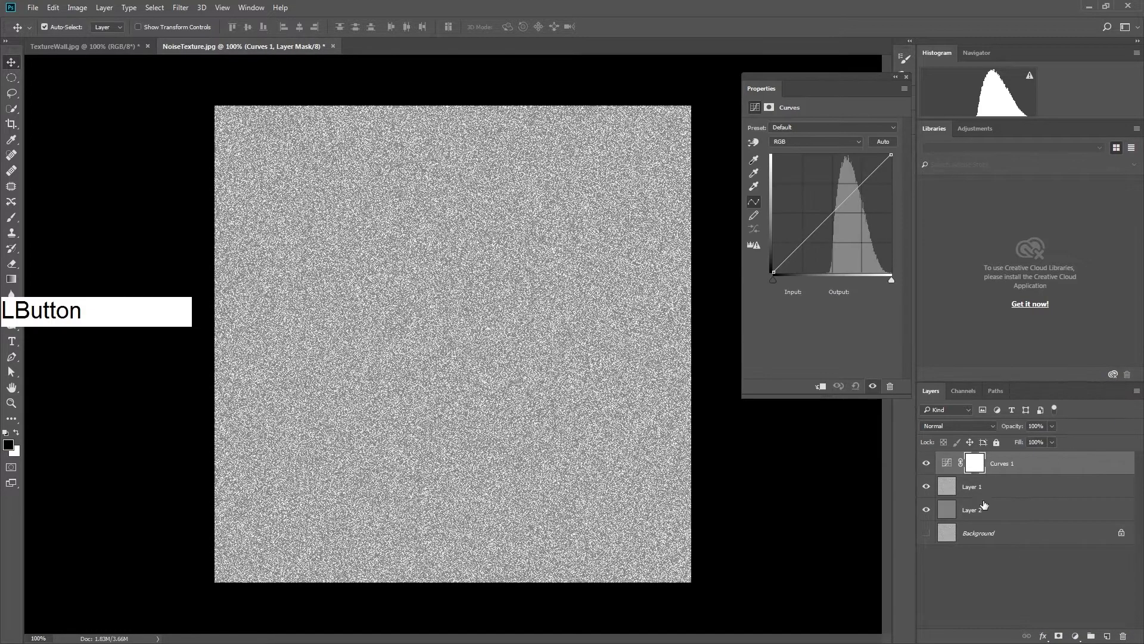
shift+click(984, 488)
key(ctrl+g)
click(939, 458)
- Lower the noise curve's white point and midtones, comparing the group's brightness with the gray layer
click(1001, 477)
drag(892, 155, 891, 188)
mouse_move(773, 273)
mouse_down()
mouse_move(784, 275)
mouse_move(773, 273)
mouse_up()
drag(834, 229, 832, 239)
click(926, 459)
click(926, 459)
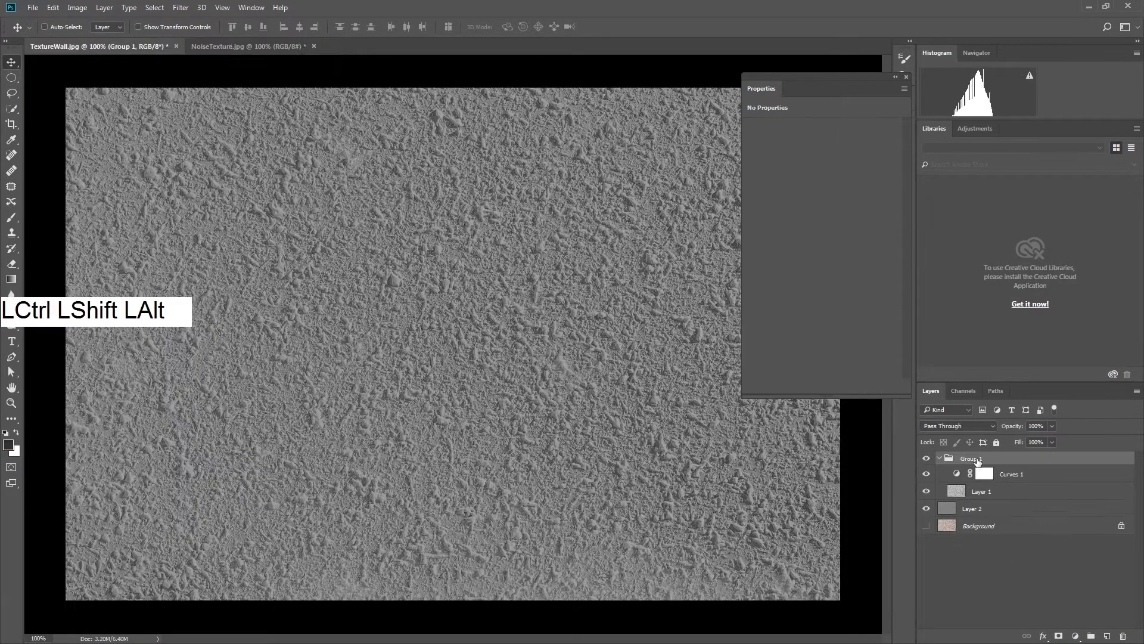
- Merge the visible TextureWall.jpg layers and apply Curves with the black point sampled from the wall's gray area
key(ctrl+shift+e)
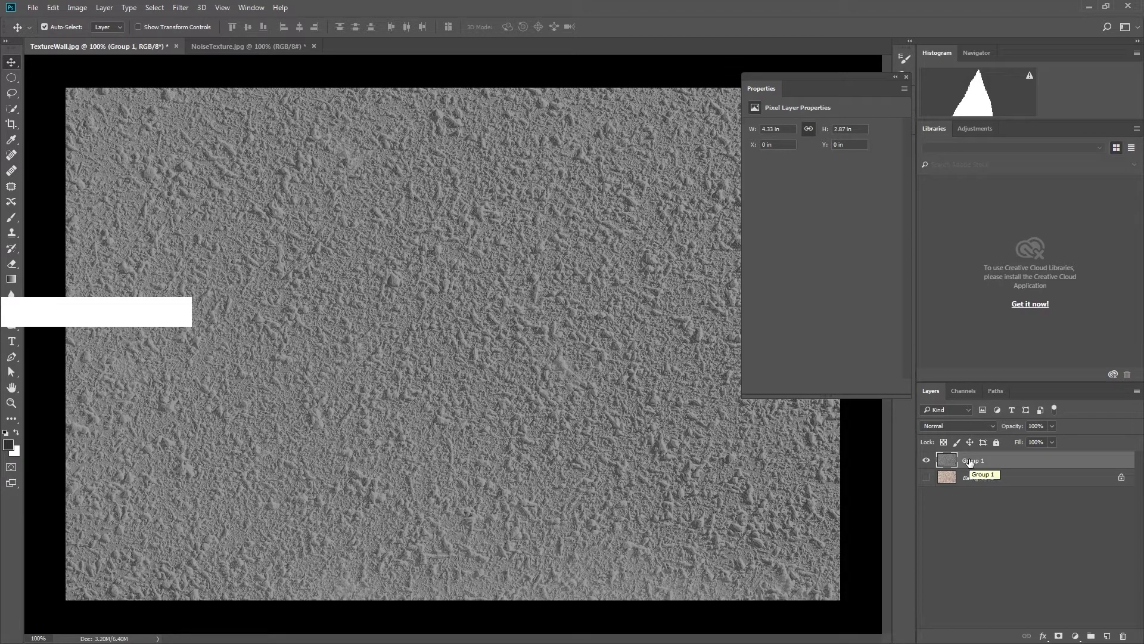
key(ctrl+m)
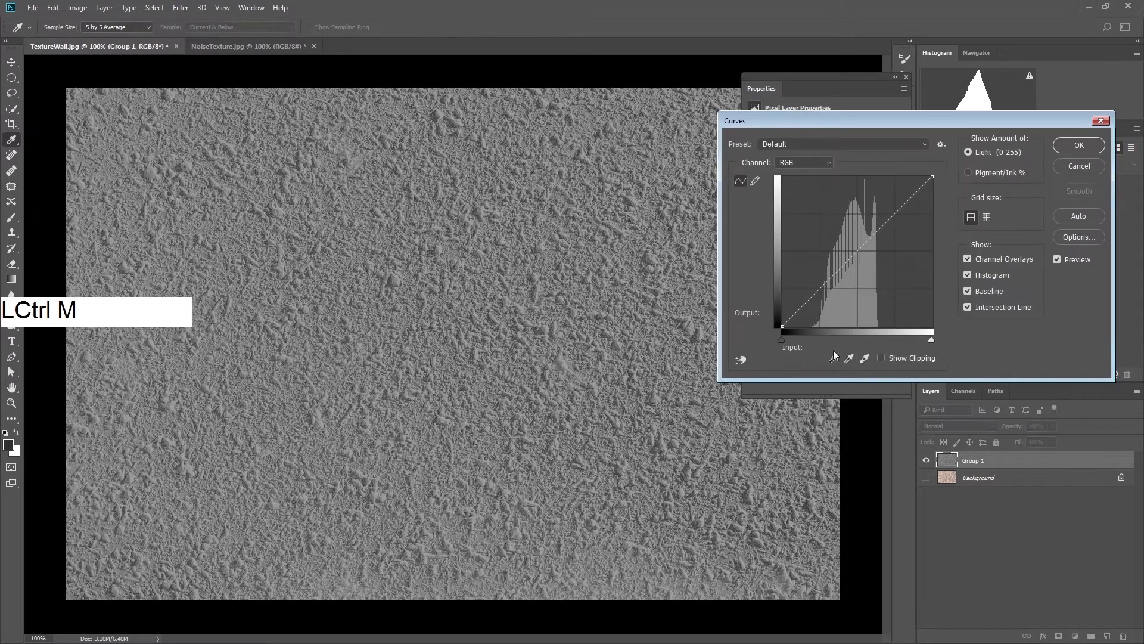
click(834, 359)
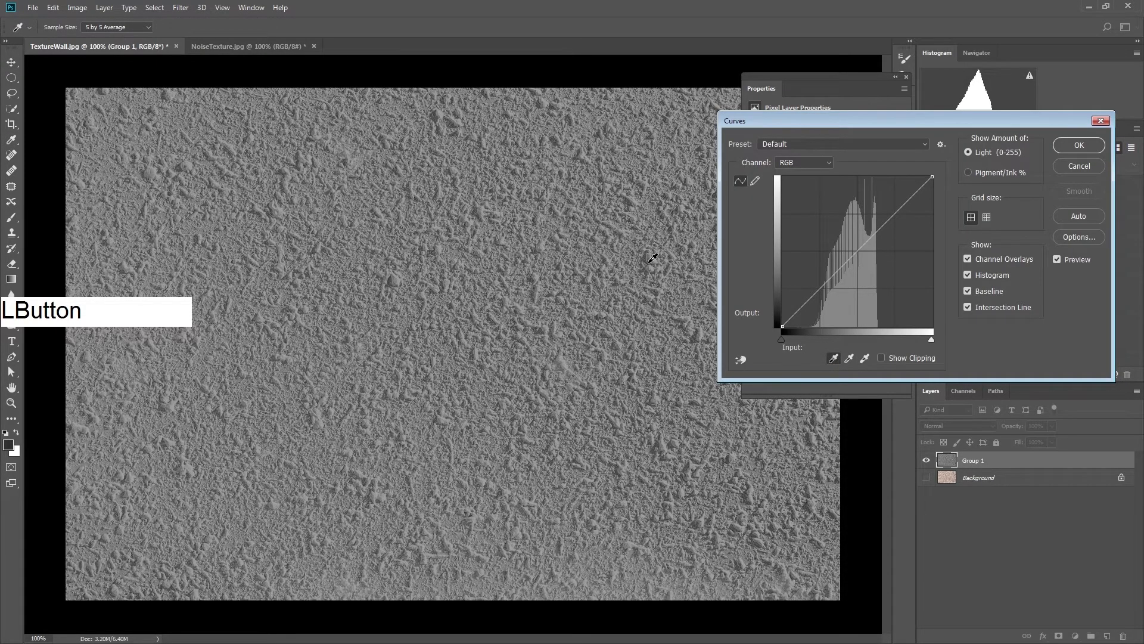
click(653, 257)
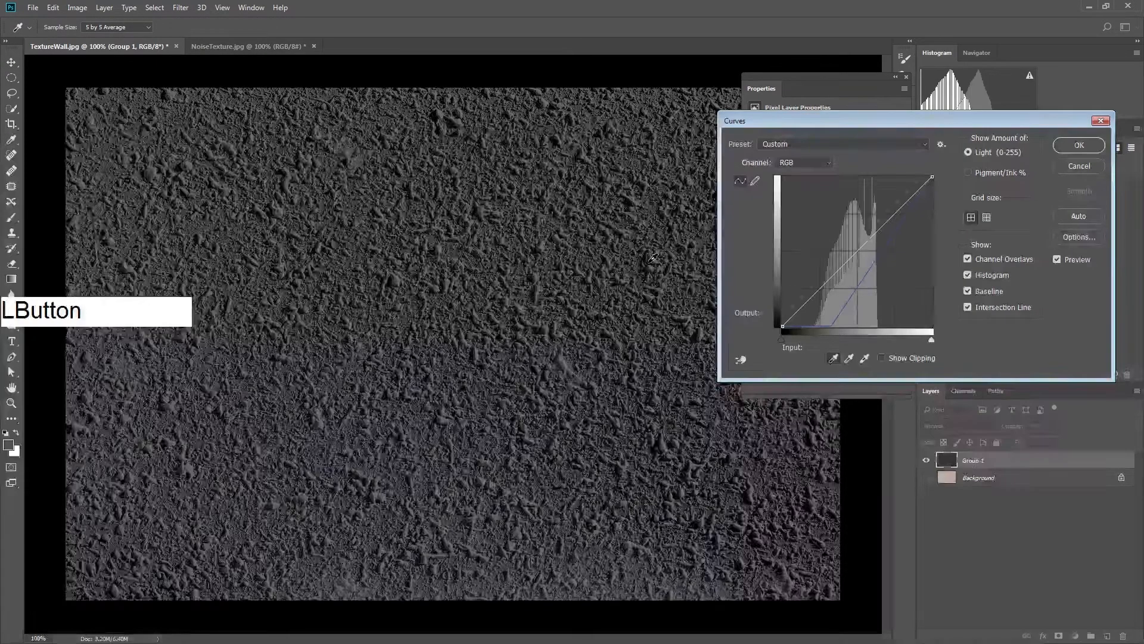
click(1072, 146)
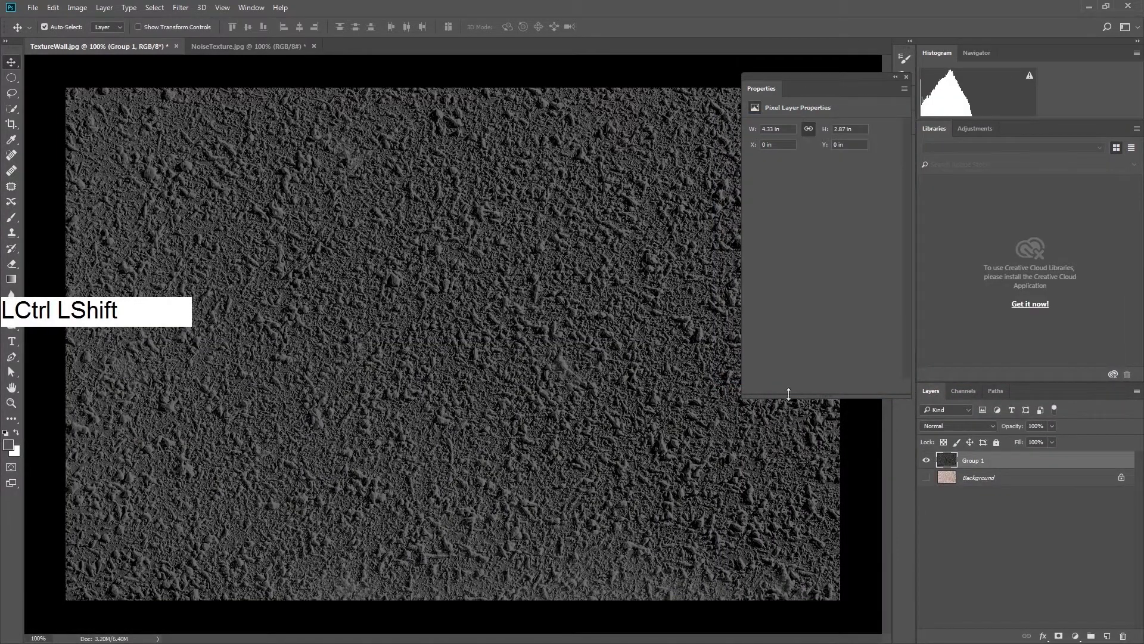
- In NoiseTexture.jpg, merge the visible layers and use Curves to sample a black point from the noise
click(249, 46)
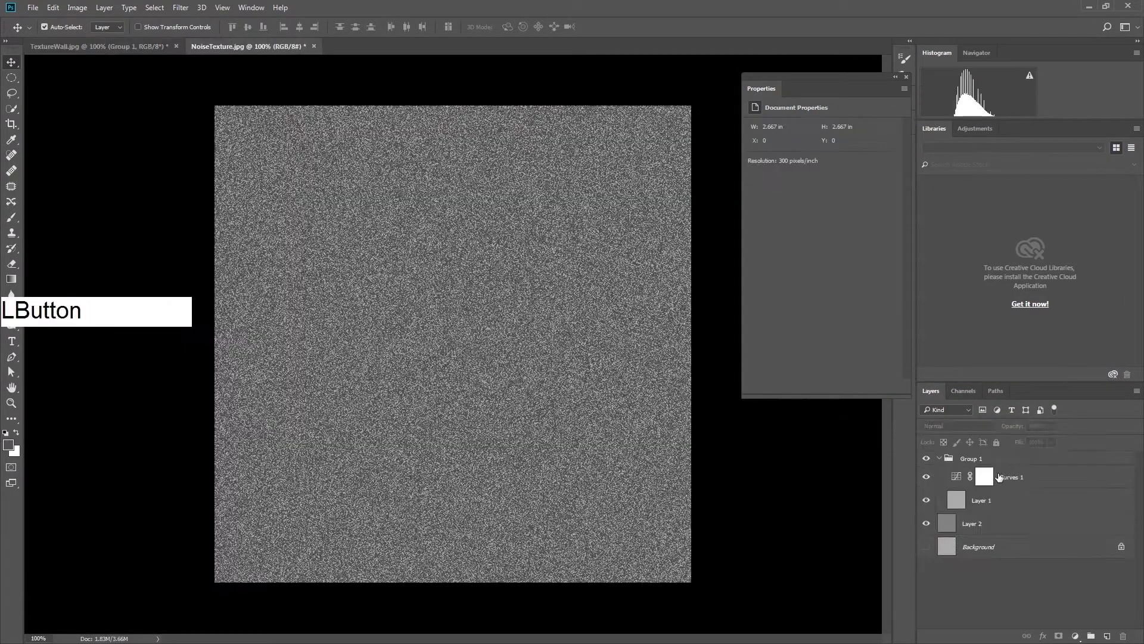
click(971, 458)
shift+click(987, 546)
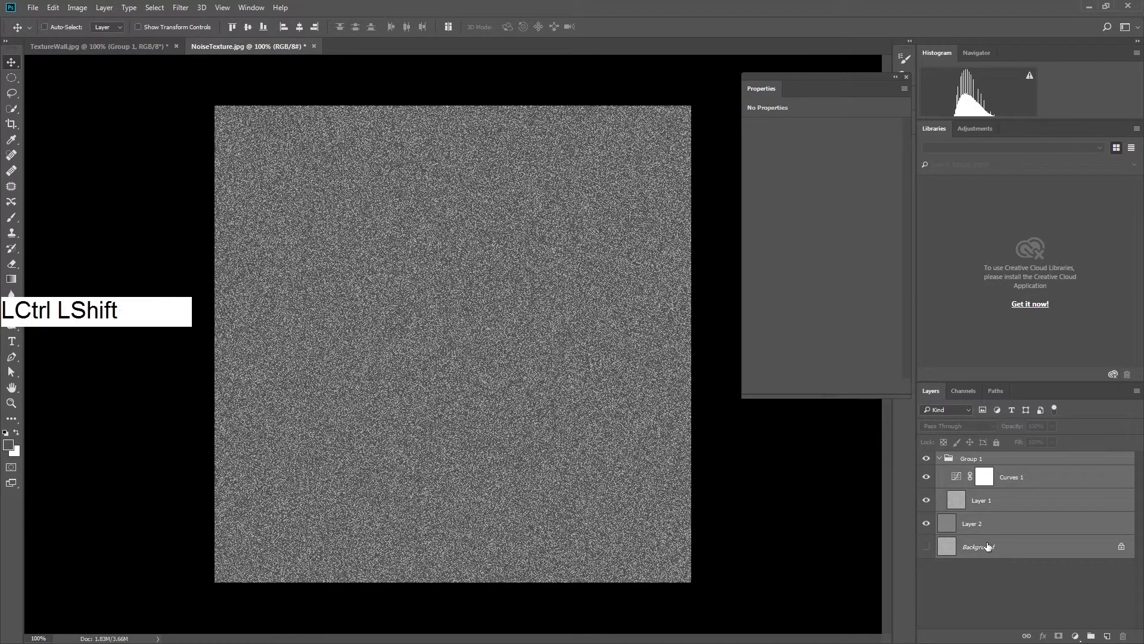
key(ctrl+shift+e)
key(ctrl+m)
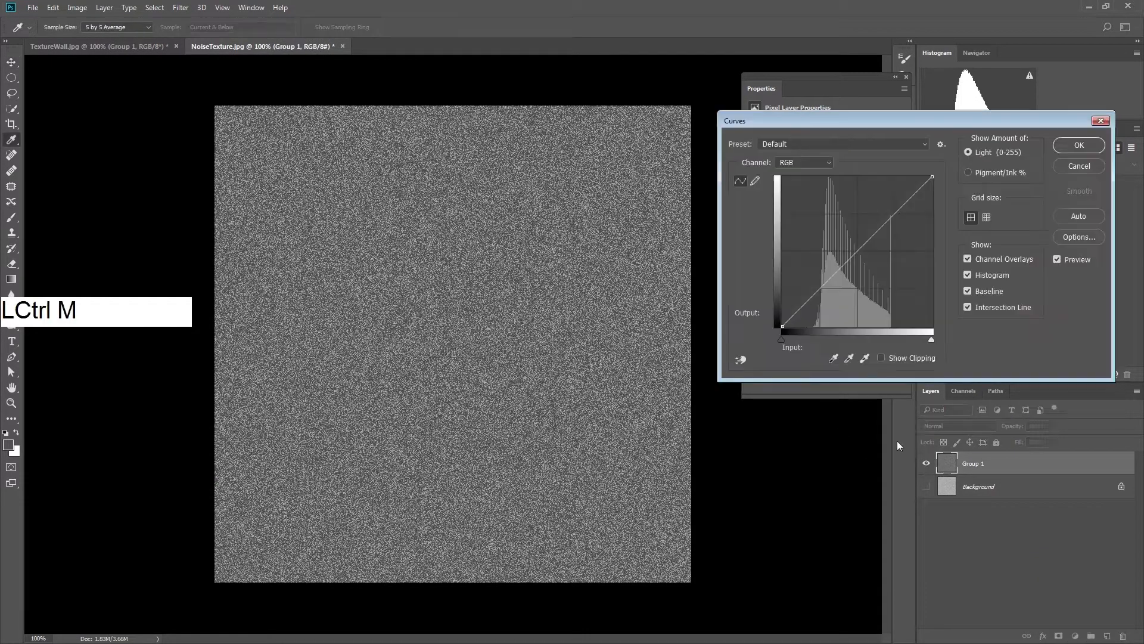
click(833, 358)
click(410, 317)
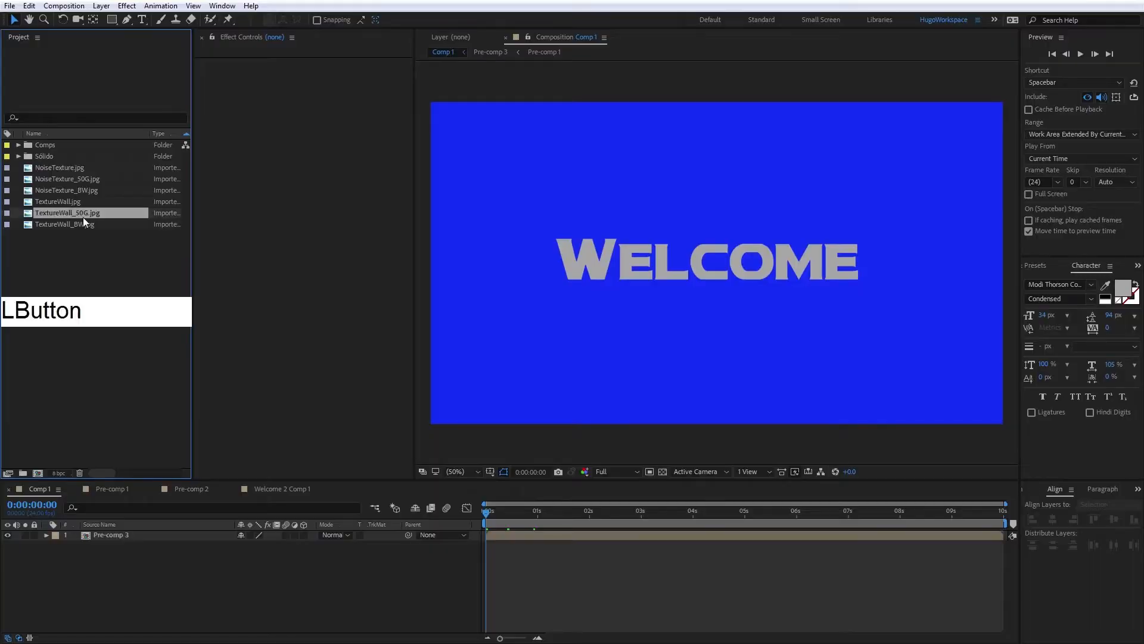
- In After Effects, add TextureWall_50G.jpg above Pre-comp 3 in Comp 1 and scale it to 153%
drag(83, 214, 133, 539)
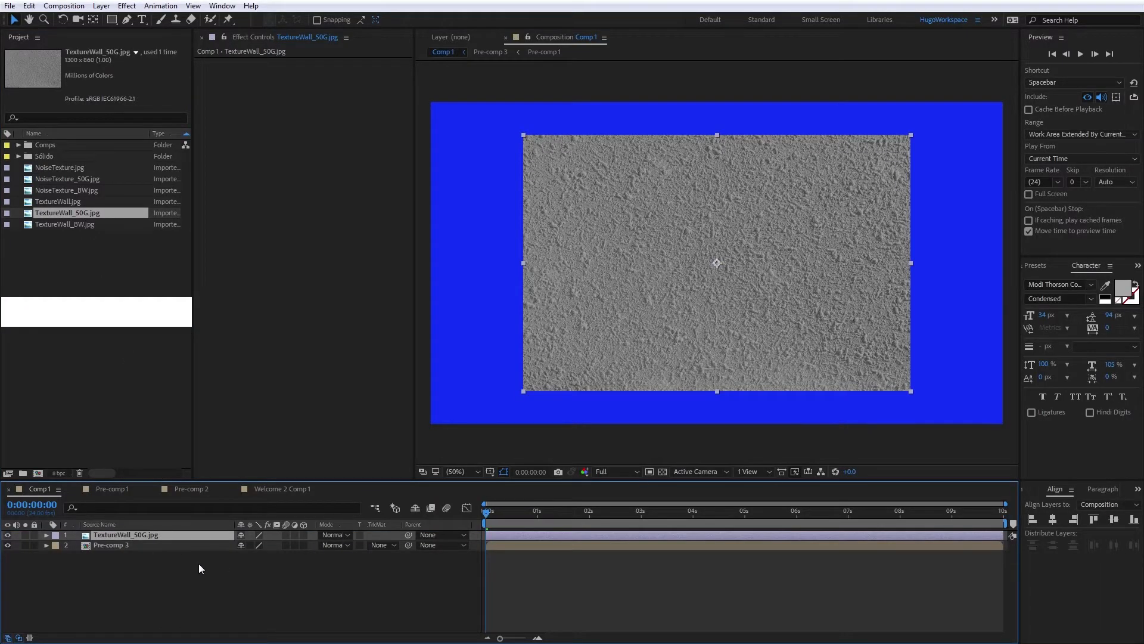
key(s)
drag(273, 545, 301, 542)
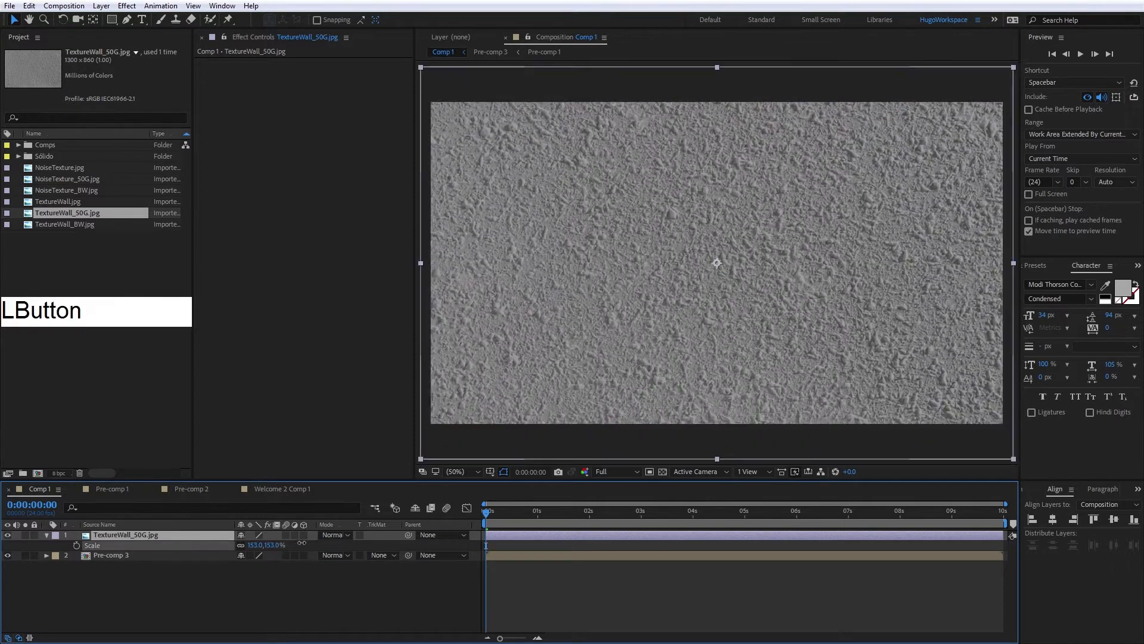
- Try Soft Light on the TextureWall_50G layer, preview it at frame 18, and set its blending mode to Hard Light
click(346, 535)
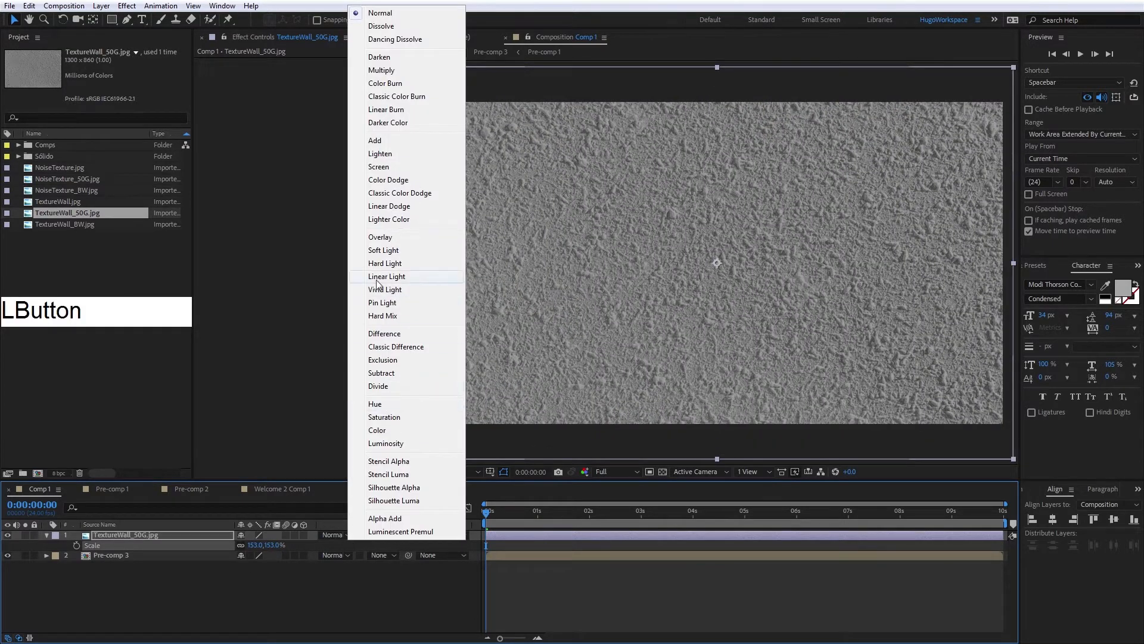
click(384, 250)
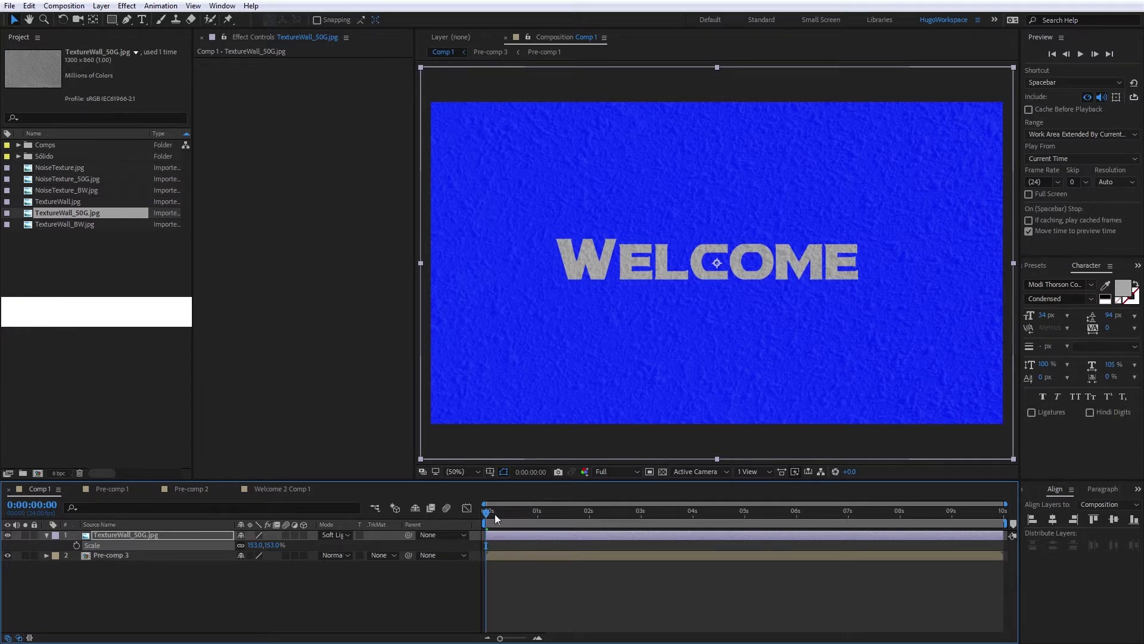
drag(492, 512, 524, 513)
click(337, 534)
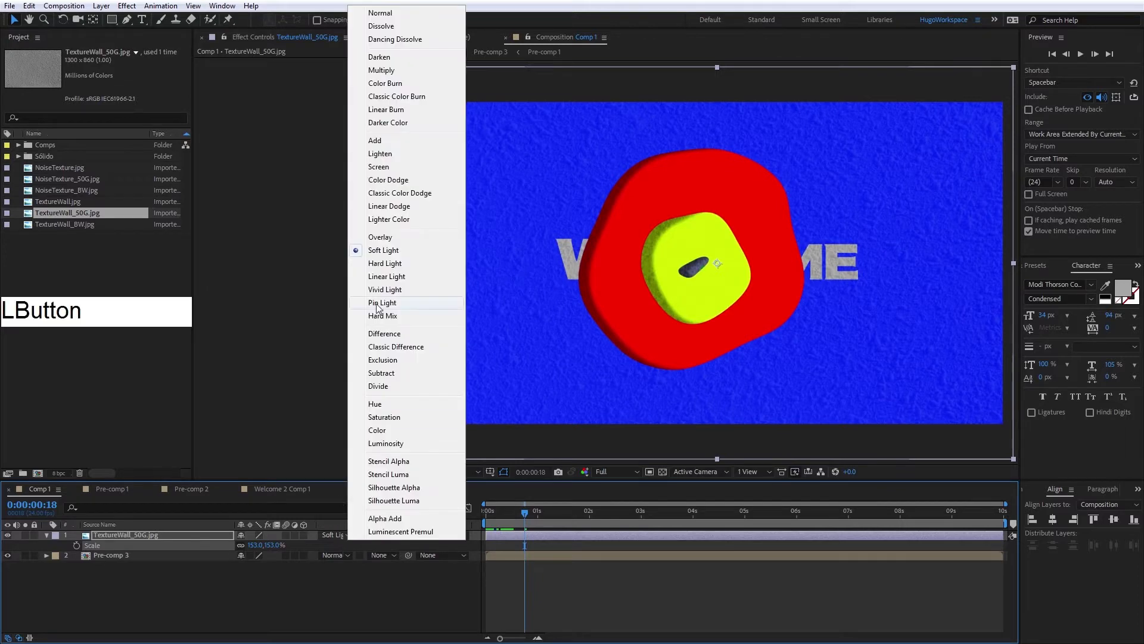
click(394, 263)
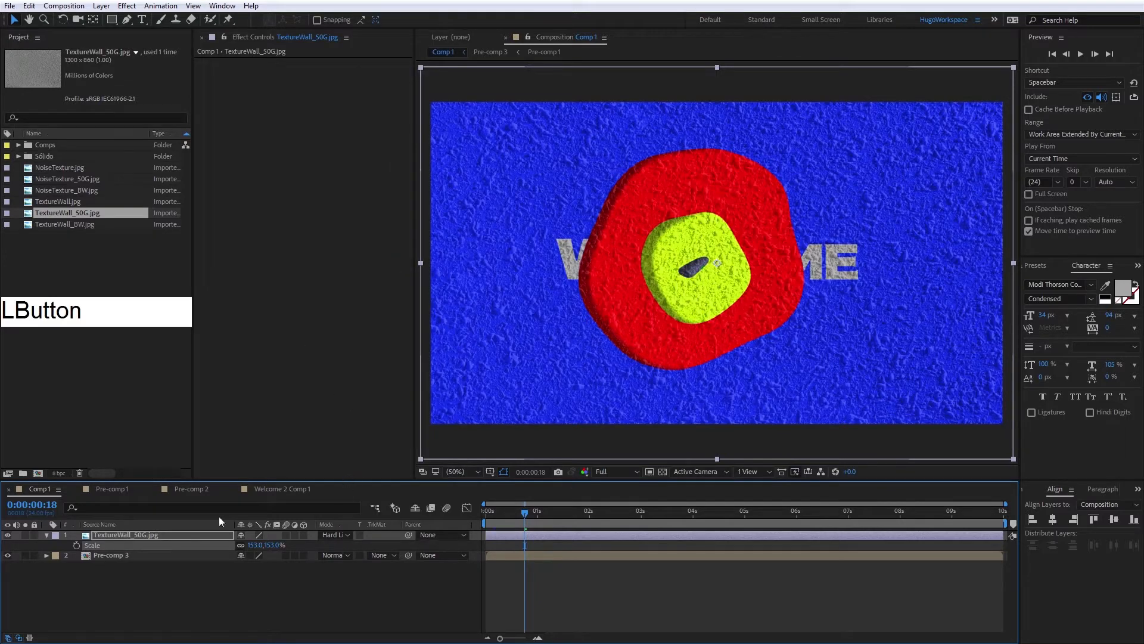
- Lower the TextureWall_50G layer's opacity to 65% and scrub back to the start to preview the texture
key(t)
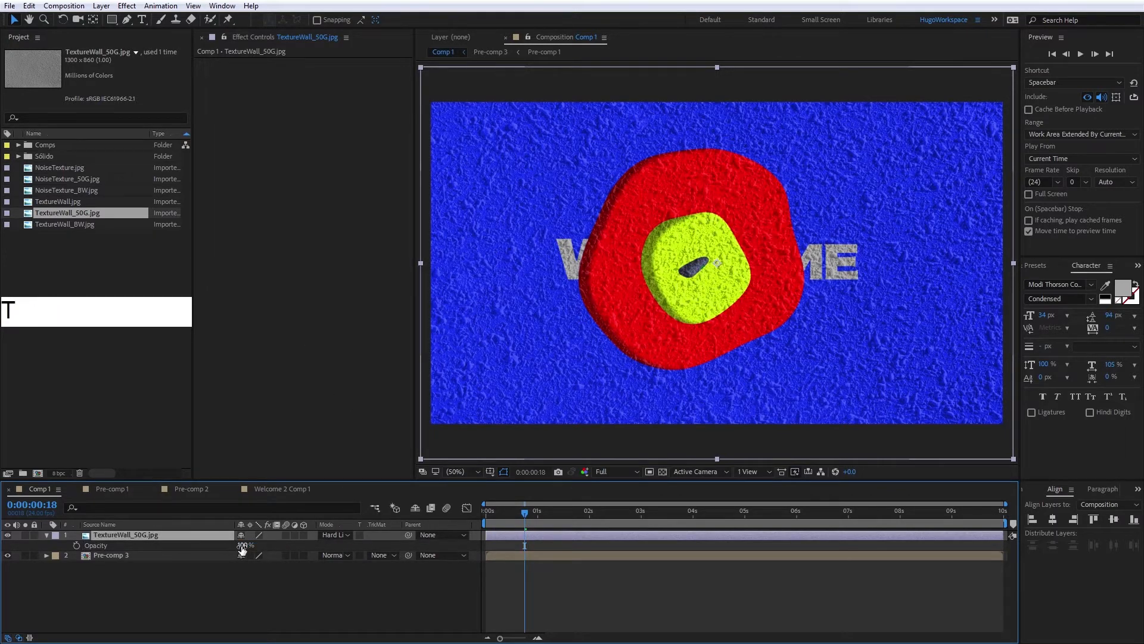
drag(242, 549, 226, 551)
click(498, 596)
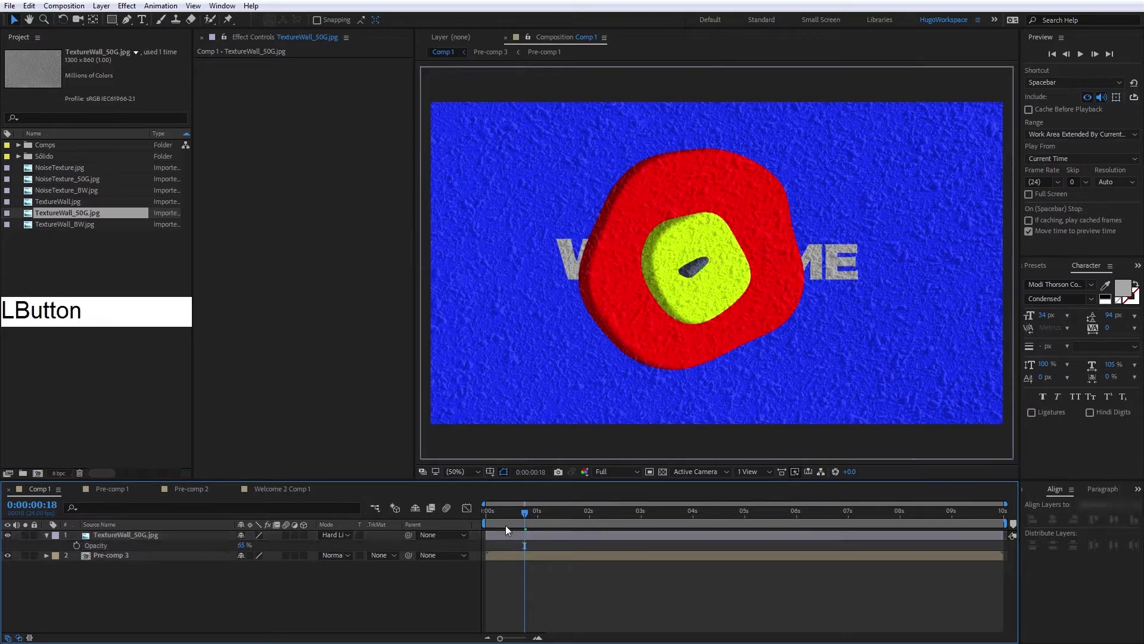
drag(506, 507, 489, 514)
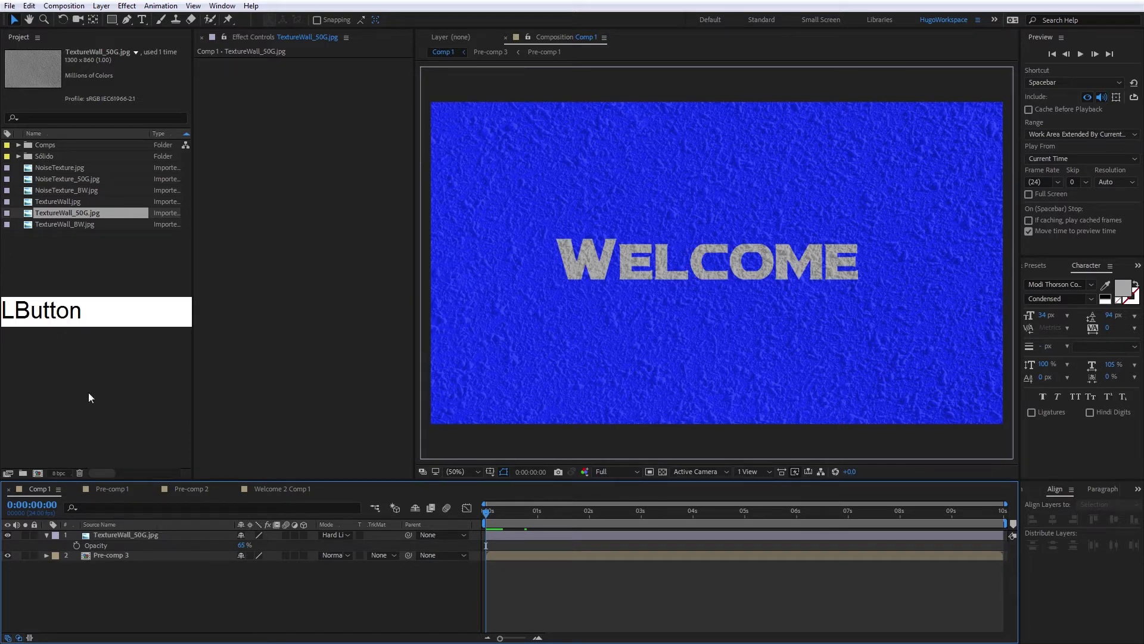
- Add TextureWall_BW.jpg at the top of Comp 1, hide the TextureWall_50G layer, and scale the new layer to 153%
drag(88, 227, 152, 532)
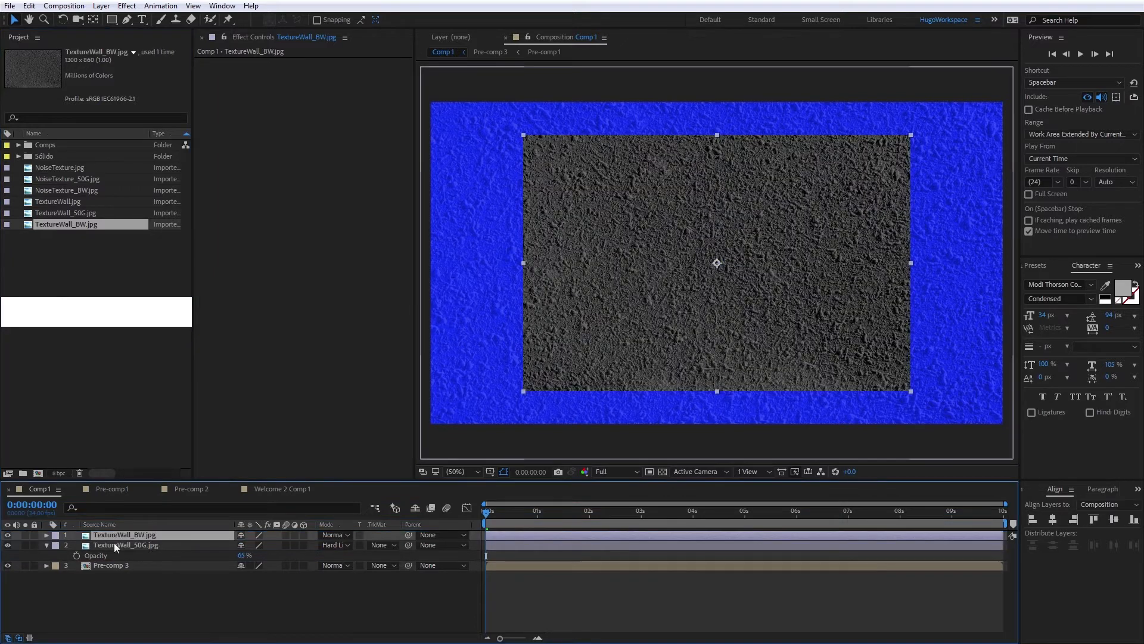
click(7, 544)
key(s)
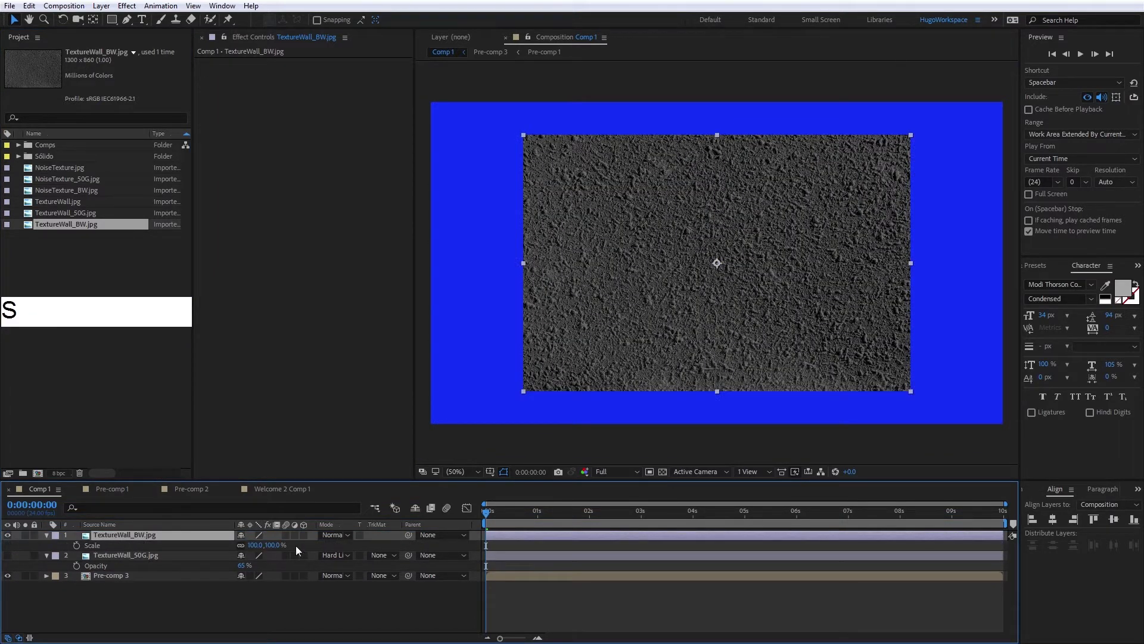
drag(266, 545, 310, 546)
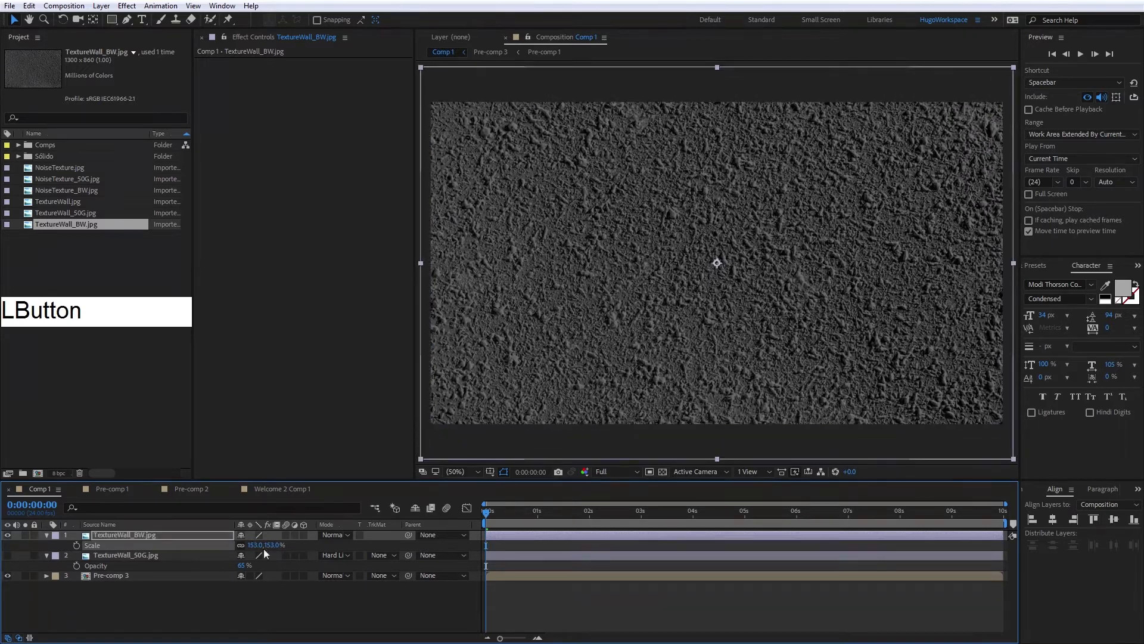
click(193, 595)
- Try Add and Screen on the TextureWall_BW layer, set its blending mode to Multiply, and scrub the start of the animation
click(192, 536)
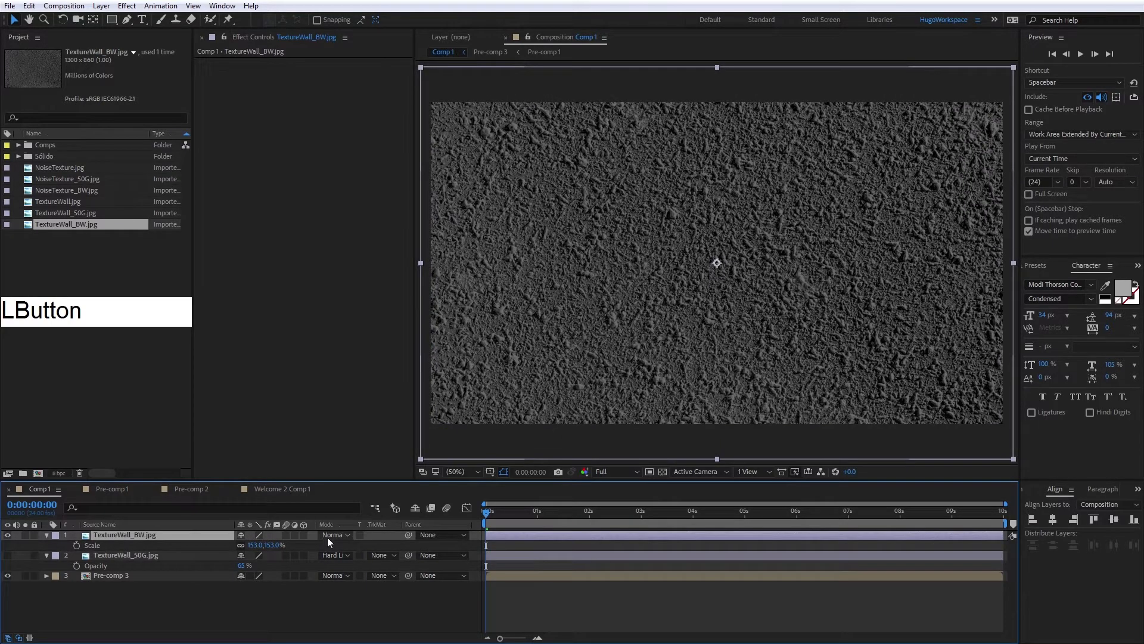
click(327, 538)
click(398, 145)
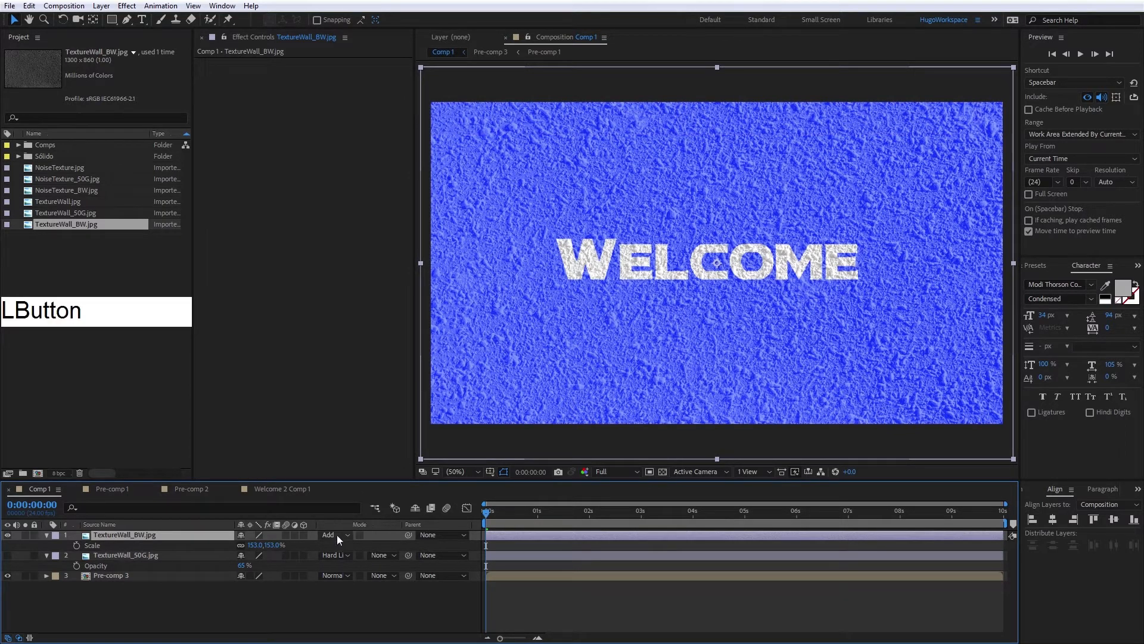
click(338, 535)
click(388, 167)
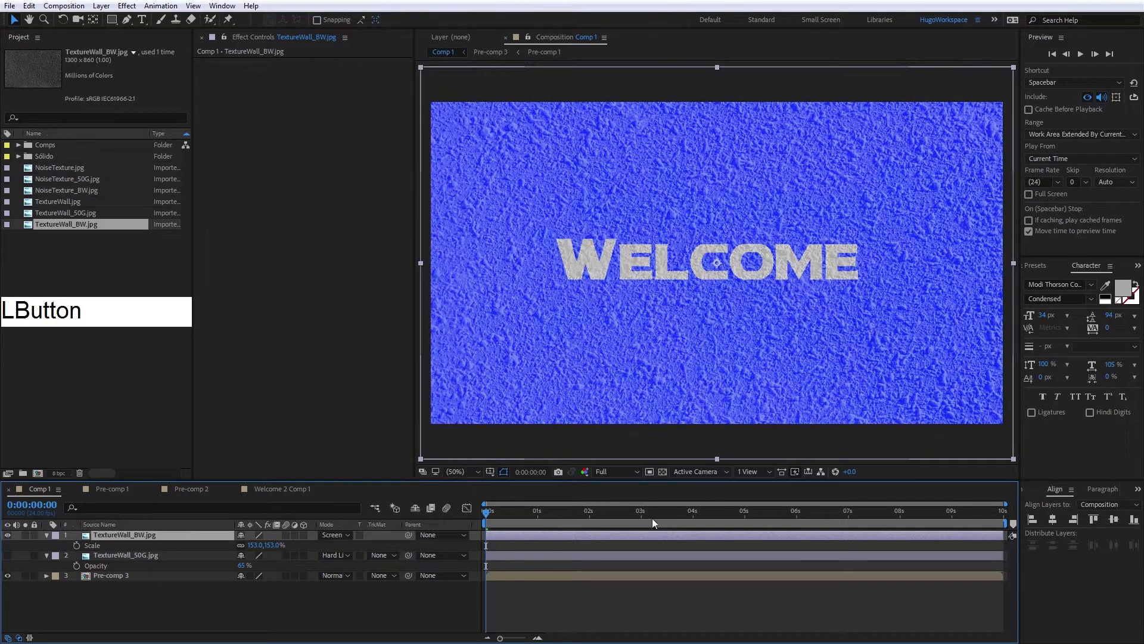
click(331, 536)
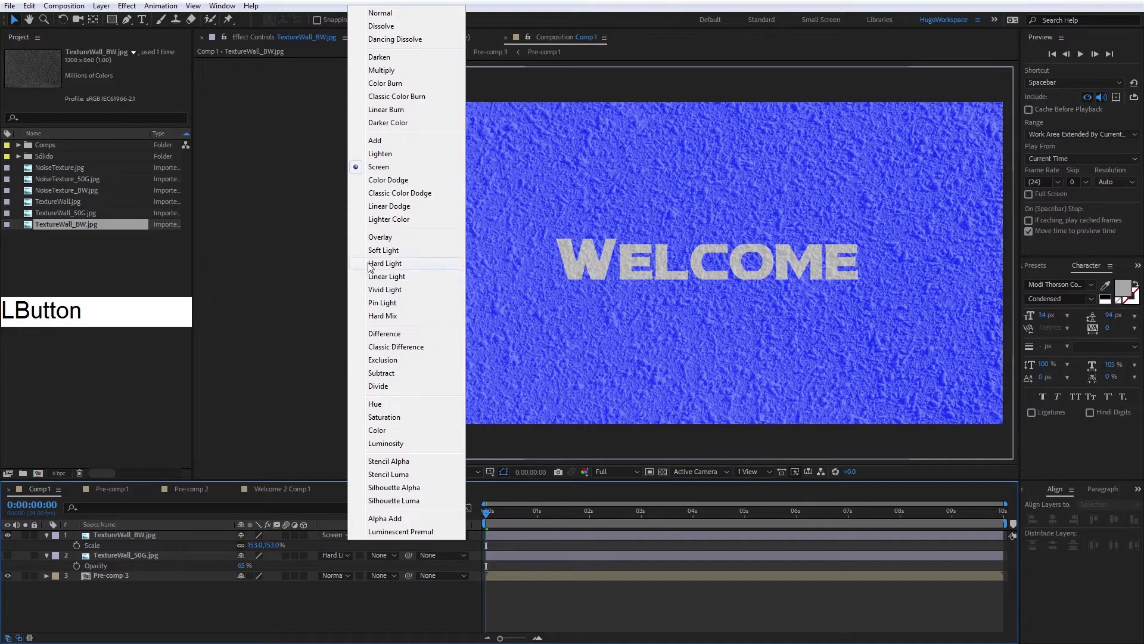
click(405, 70)
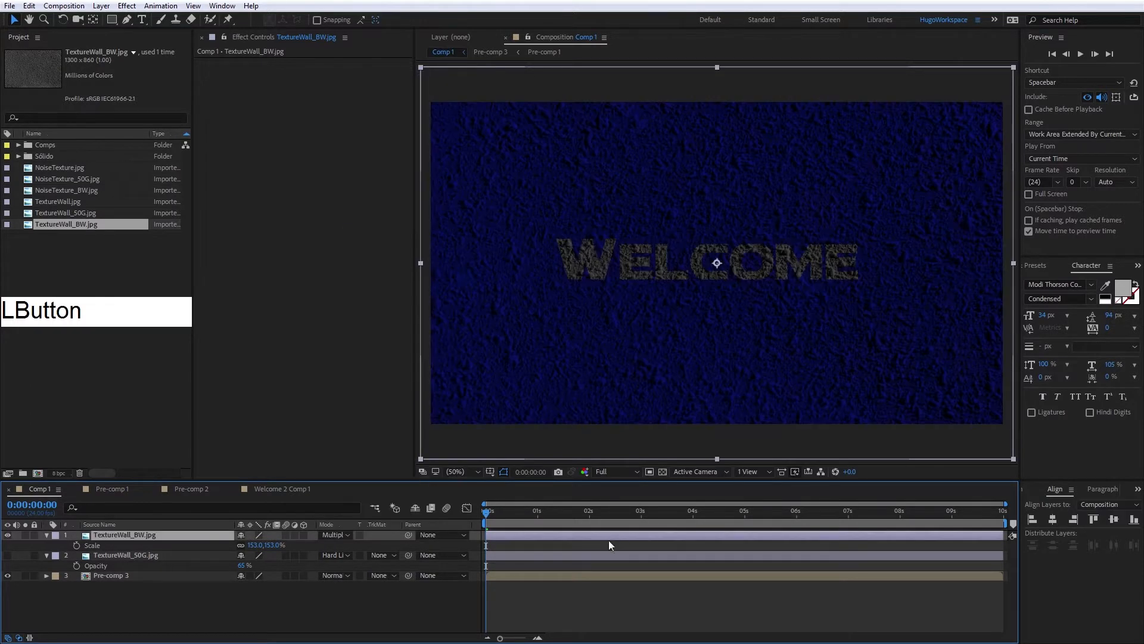
drag(519, 513, 488, 517)
click(95, 424)
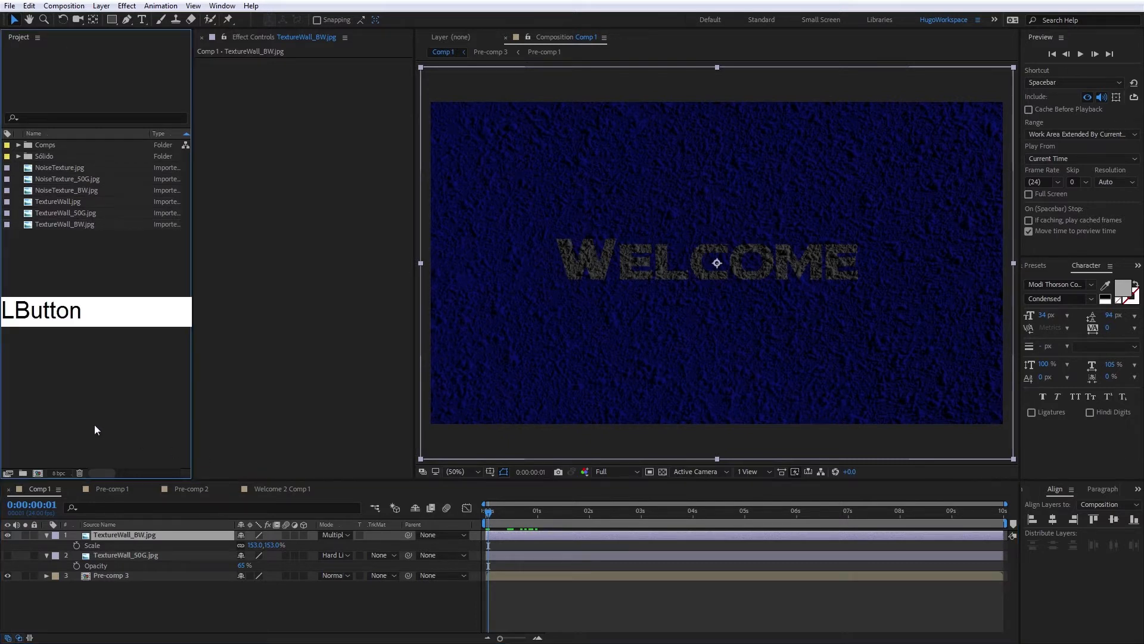
- Hide the TextureWall_BW layer and briefly show the TextureWall_50G layer before hiding it again
click(7, 536)
click(7, 553)
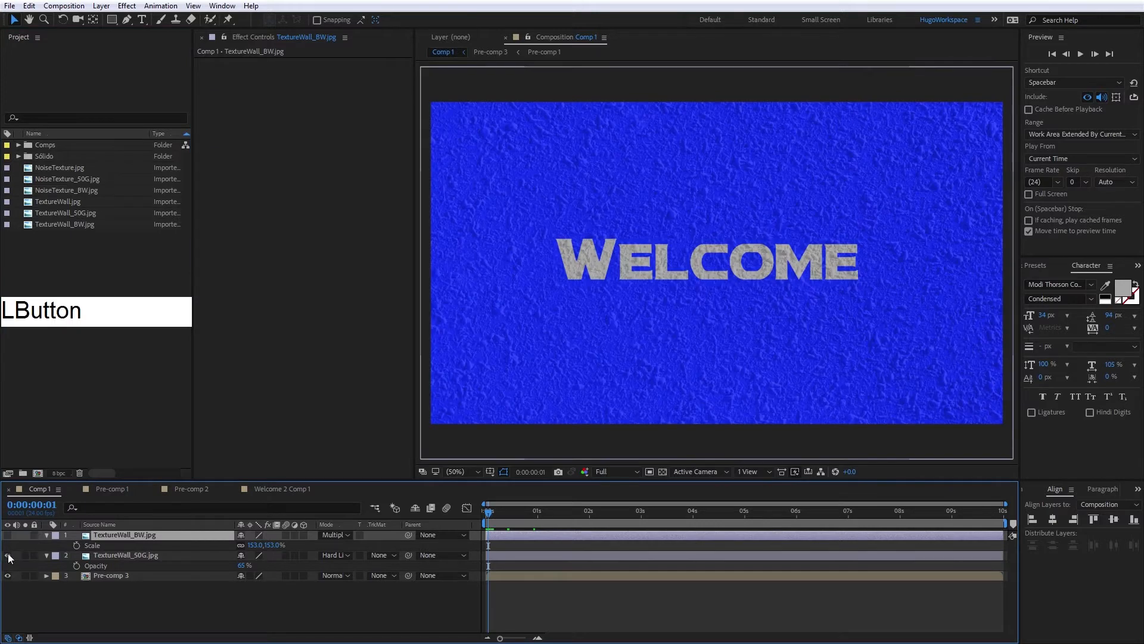
click(8, 555)
click(73, 266)
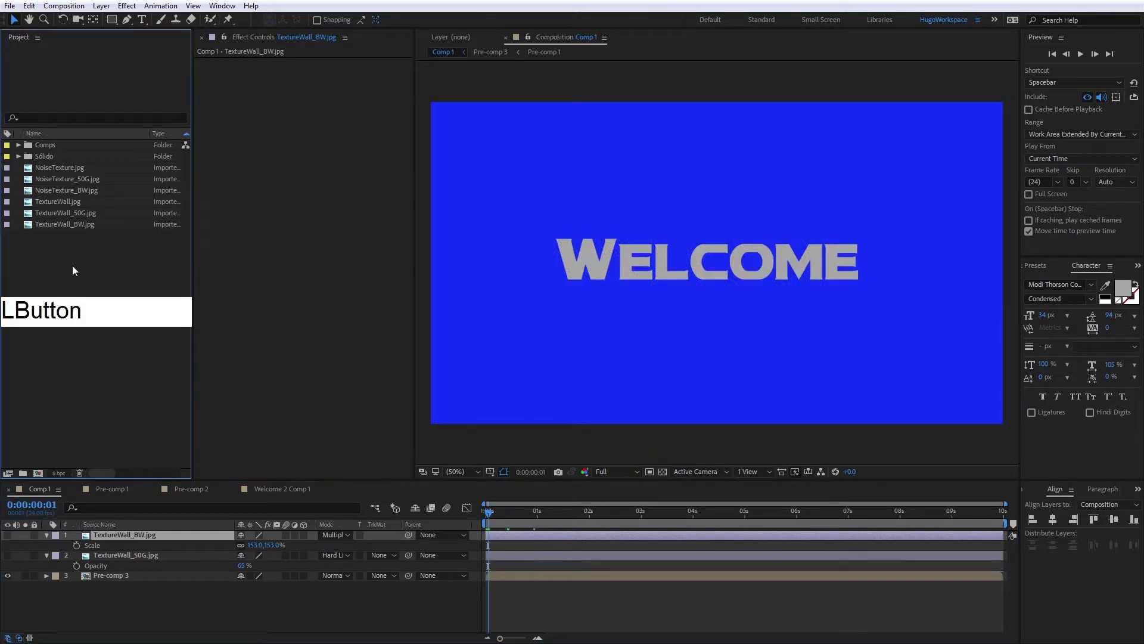
- Add NoiseTexture_50G.jpg at the top of Comp 1 and scale it to 252% to cover the frame
click(78, 181)
drag(142, 510, 121, 534)
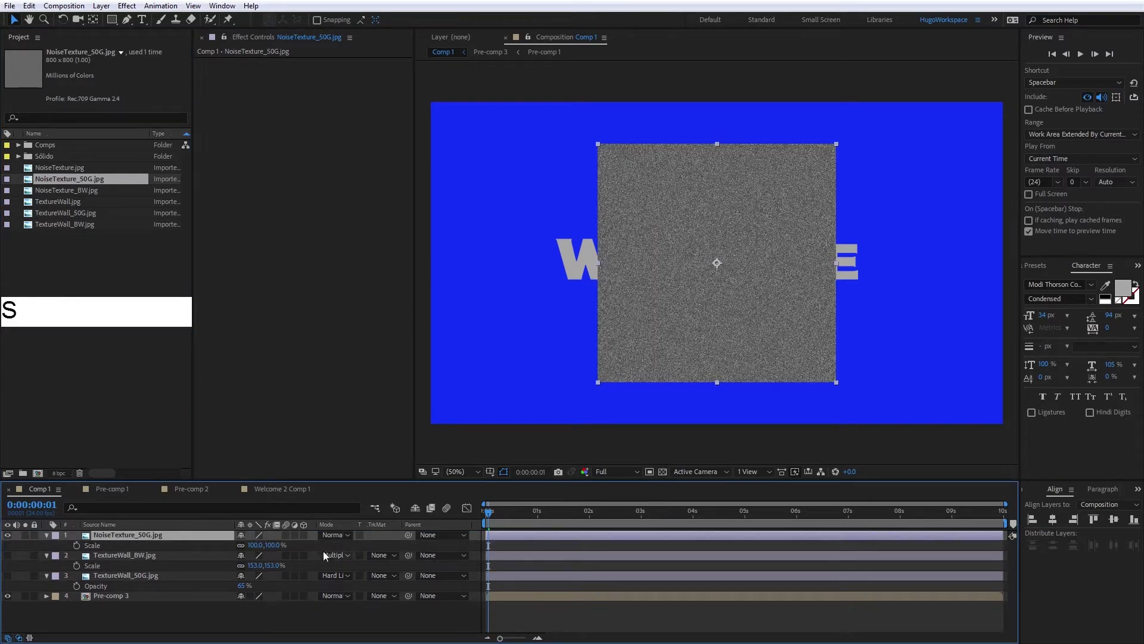
drag(273, 545, 348, 534)
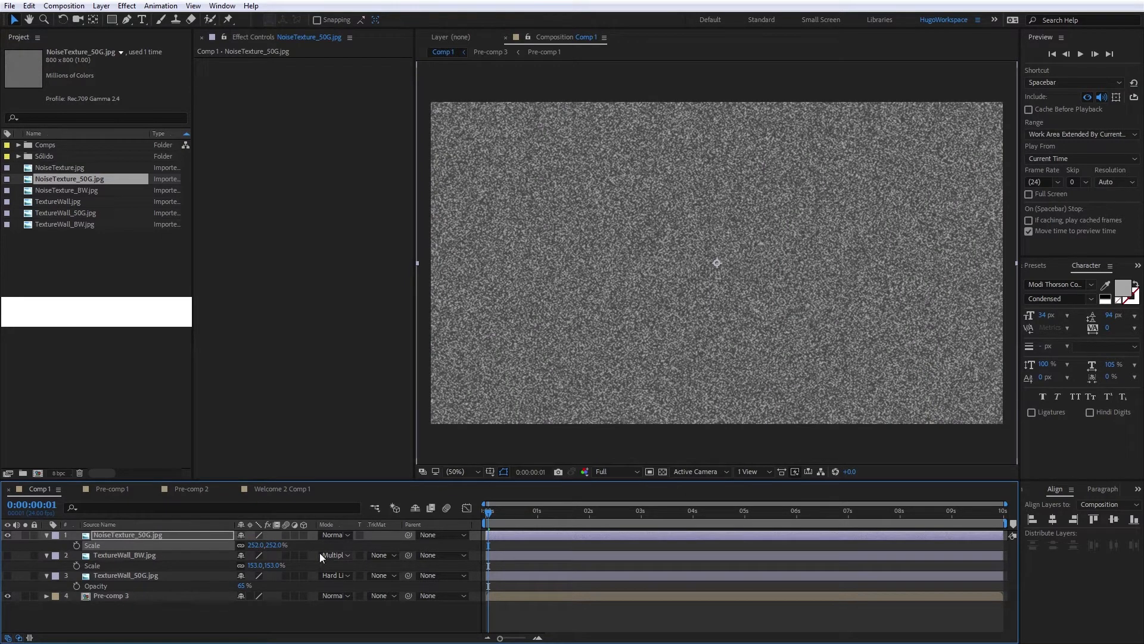
- Try Soft Light on the NoiseTexture_50G layer and set its blending mode to Hard Light
click(334, 534)
click(382, 249)
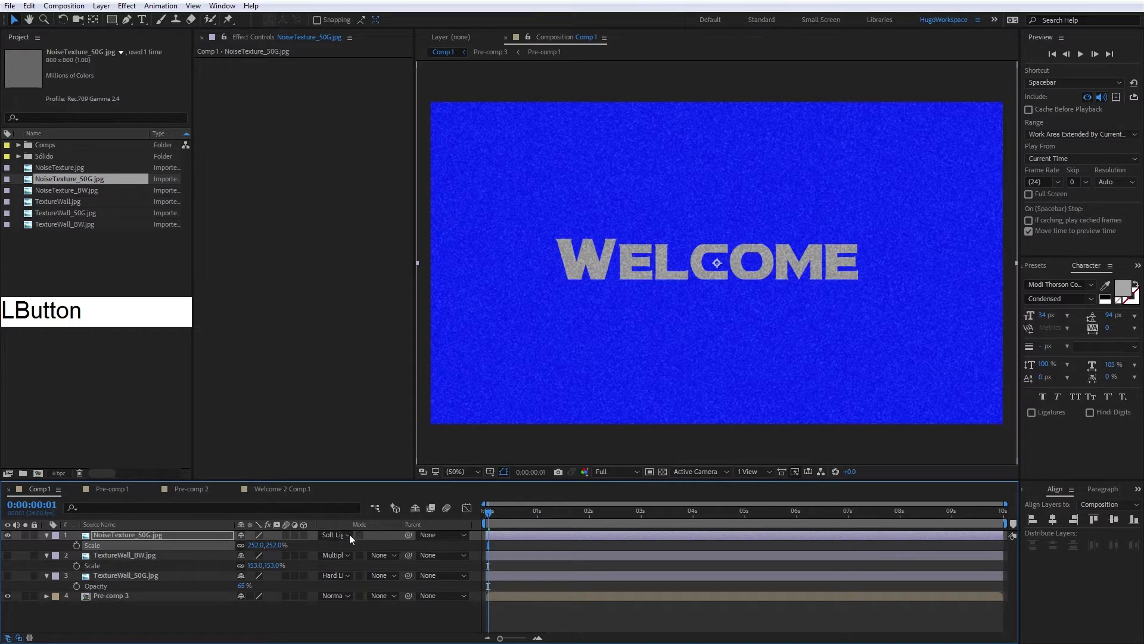
click(349, 534)
click(391, 263)
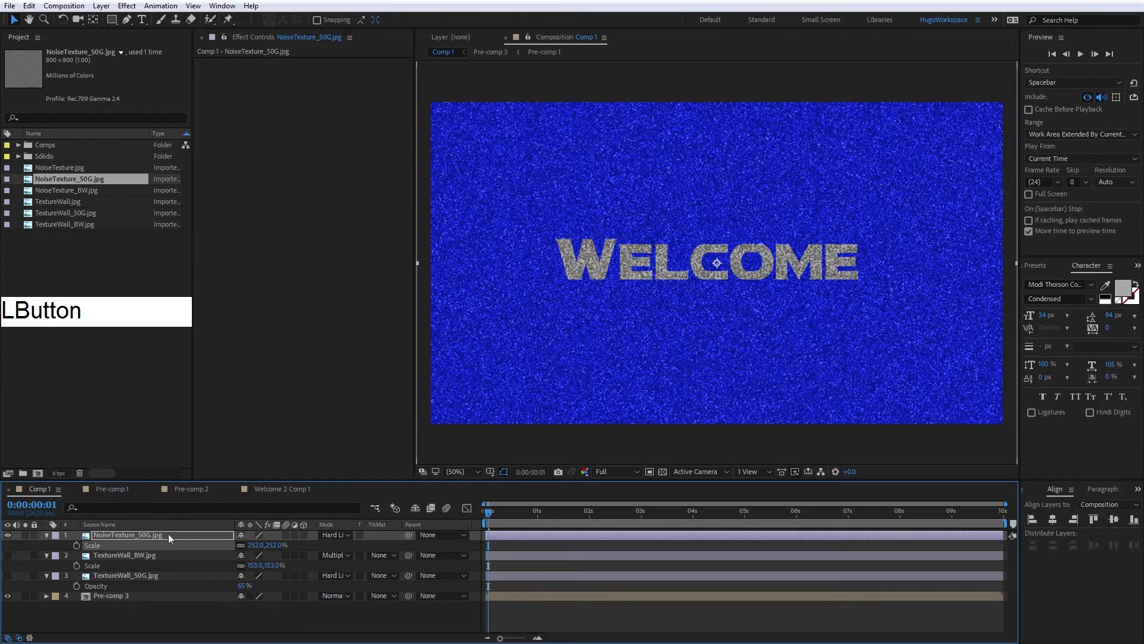
- Set the NoiseTexture_50G layer's opacity to 40%
key(t)
drag(248, 548, 230, 549)
click(242, 545)
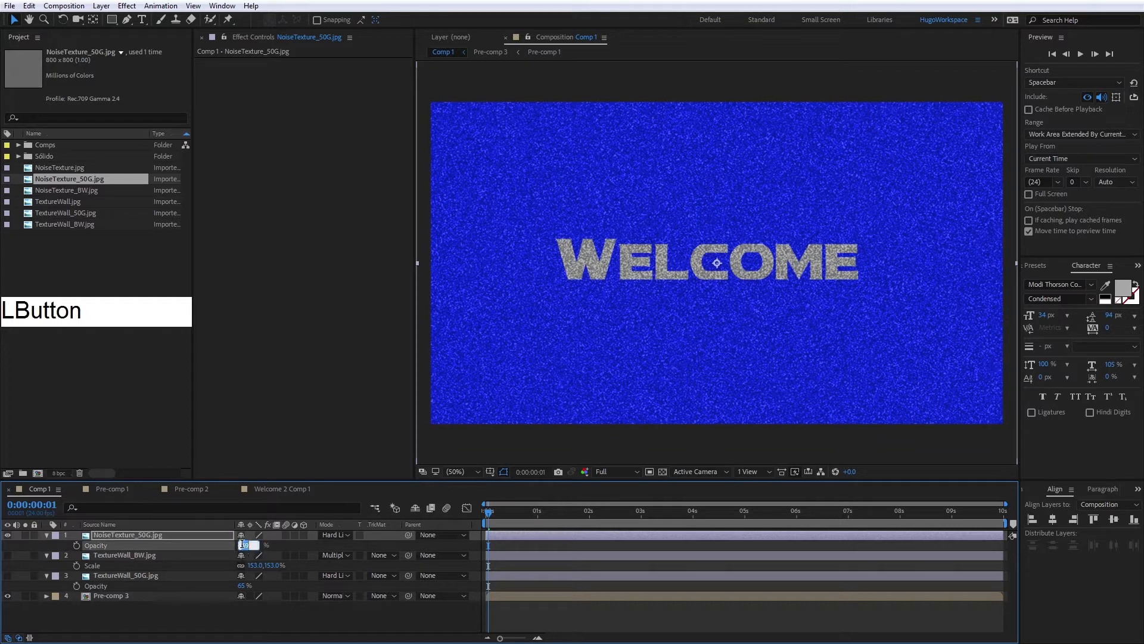
text(40)
key(Return)
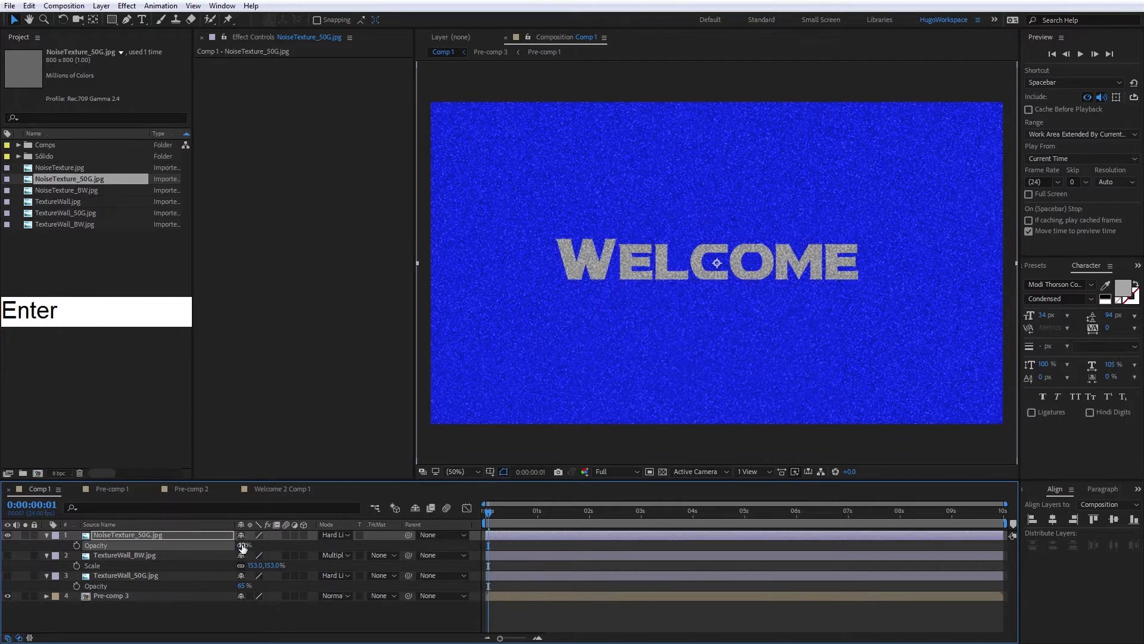
- Add NoiseTexture_BW.jpg at the top of Comp 1, scaled to 245% to cover the frame, and hide the NoiseTexture_50G layer
click(589, 597)
drag(494, 512, 568, 516)
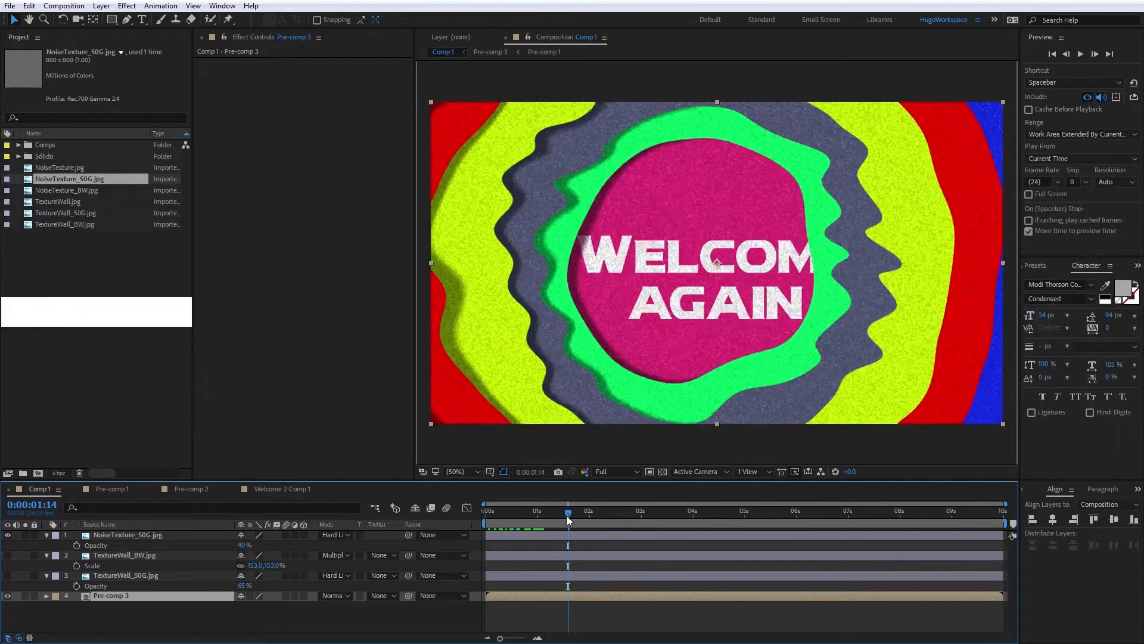
drag(545, 521, 285, 504)
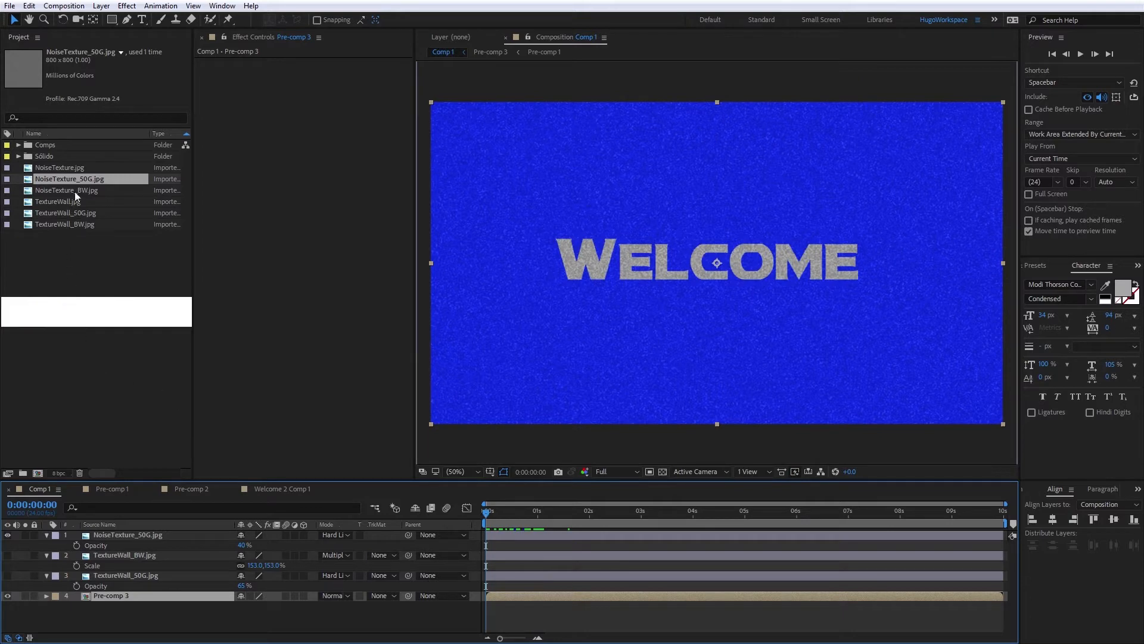
drag(76, 192, 24, 546)
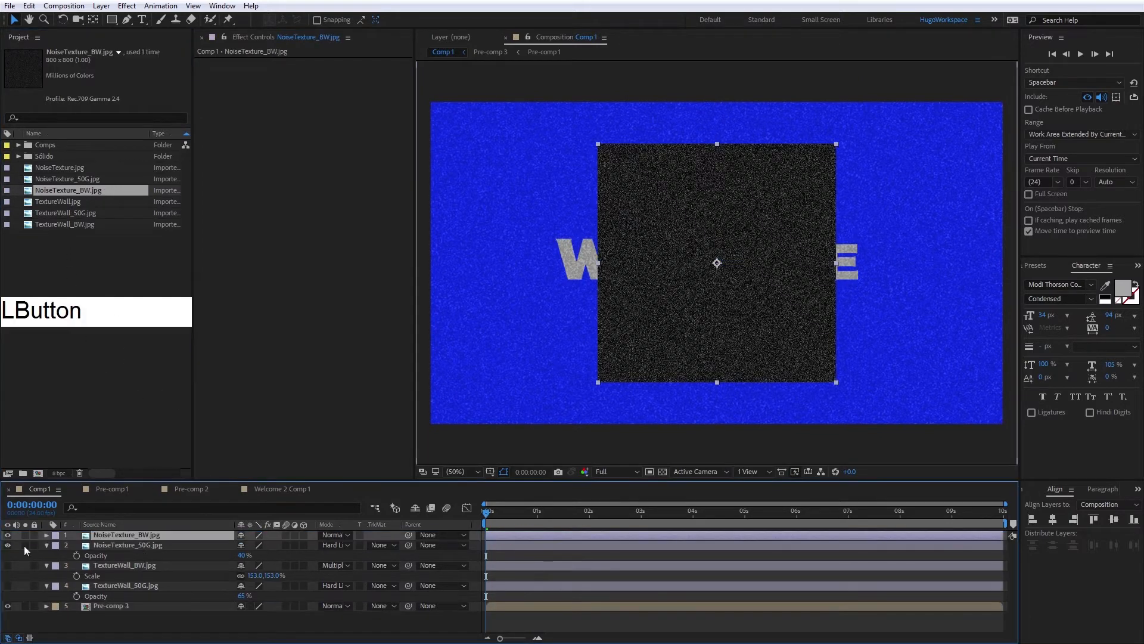
click(9, 544)
key(s)
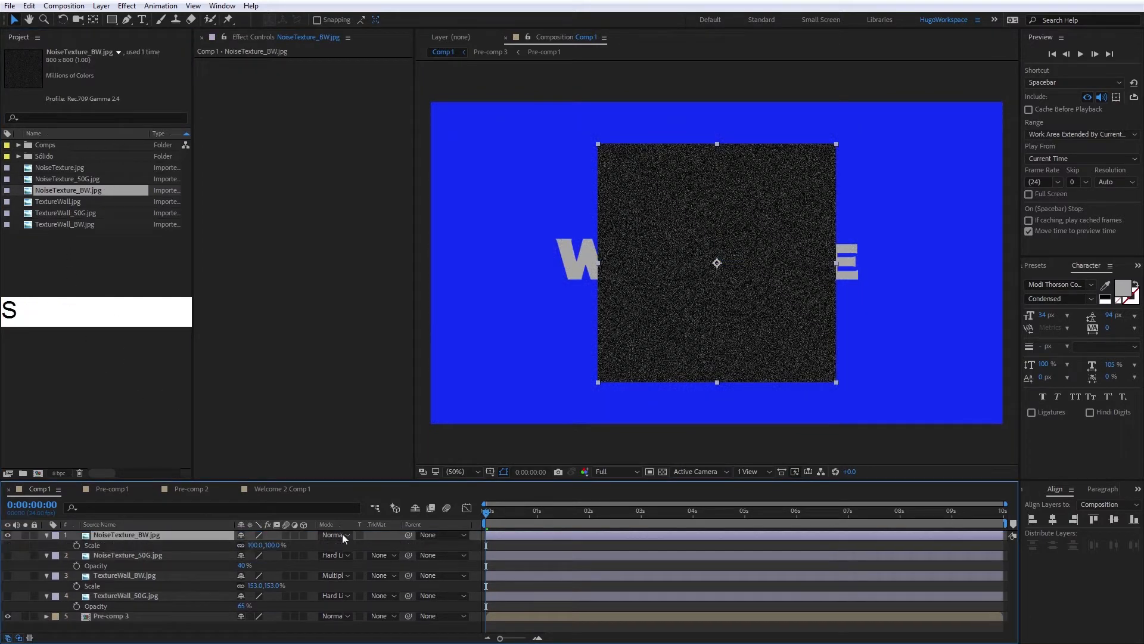
drag(272, 545, 352, 537)
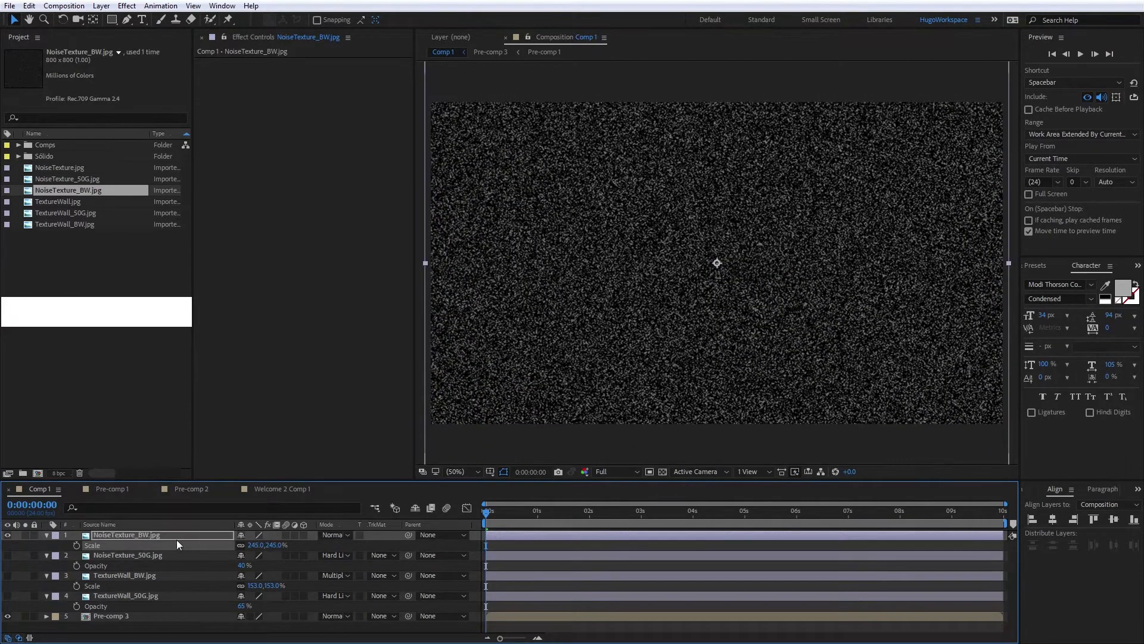
click(176, 543)
- Try Screen on the NoiseTexture_BW layer and set its blending mode to Multiply
click(325, 536)
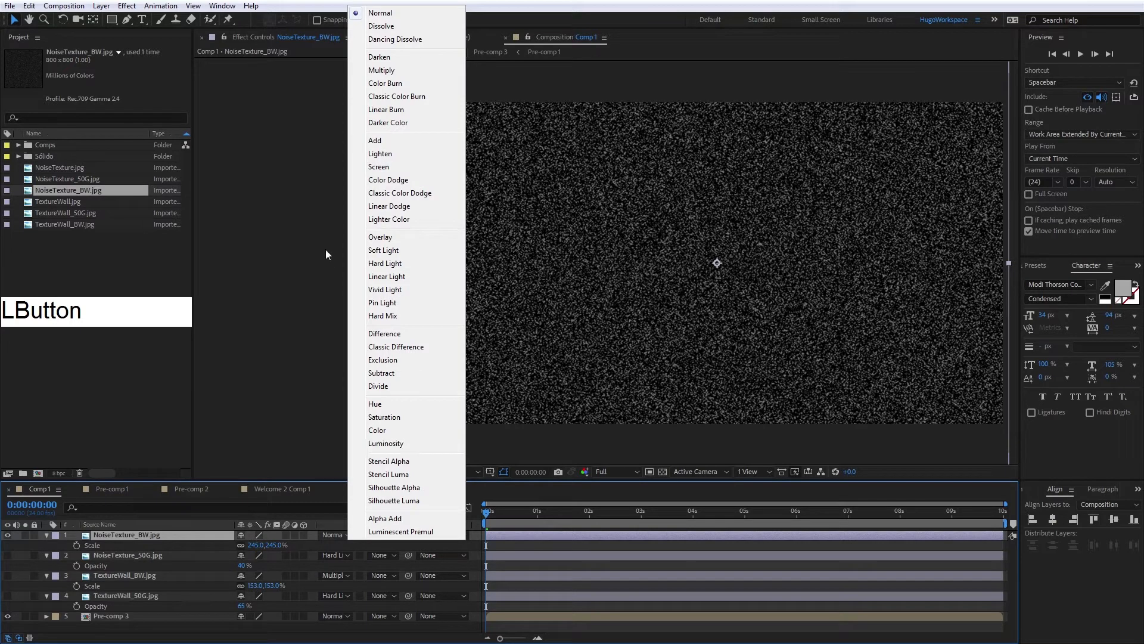
click(382, 167)
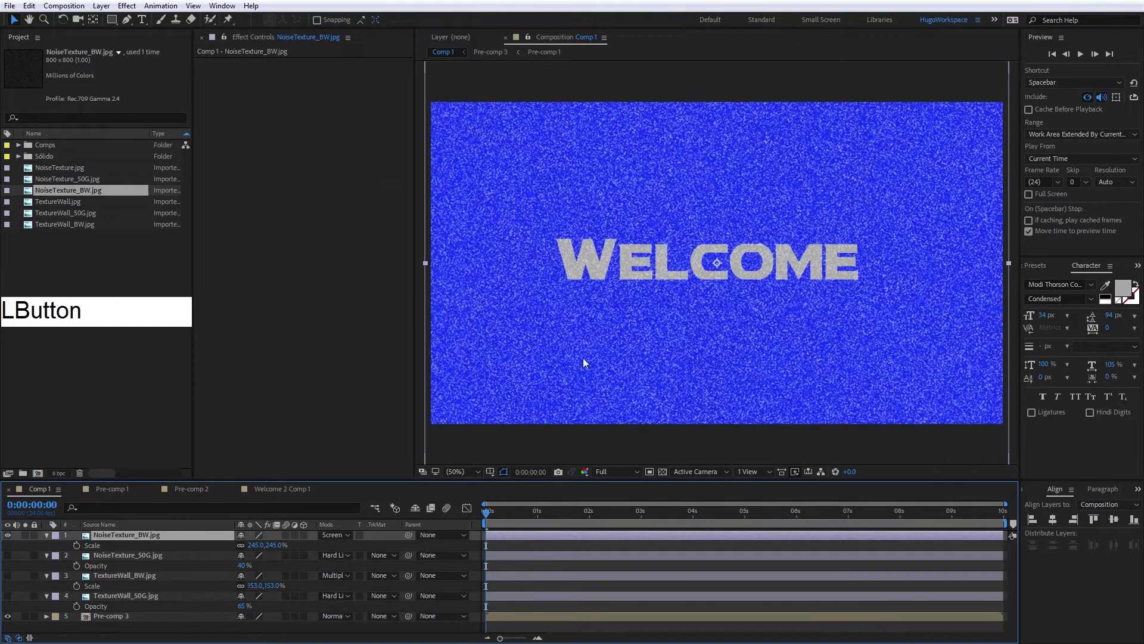
click(9, 536)
click(9, 537)
click(340, 535)
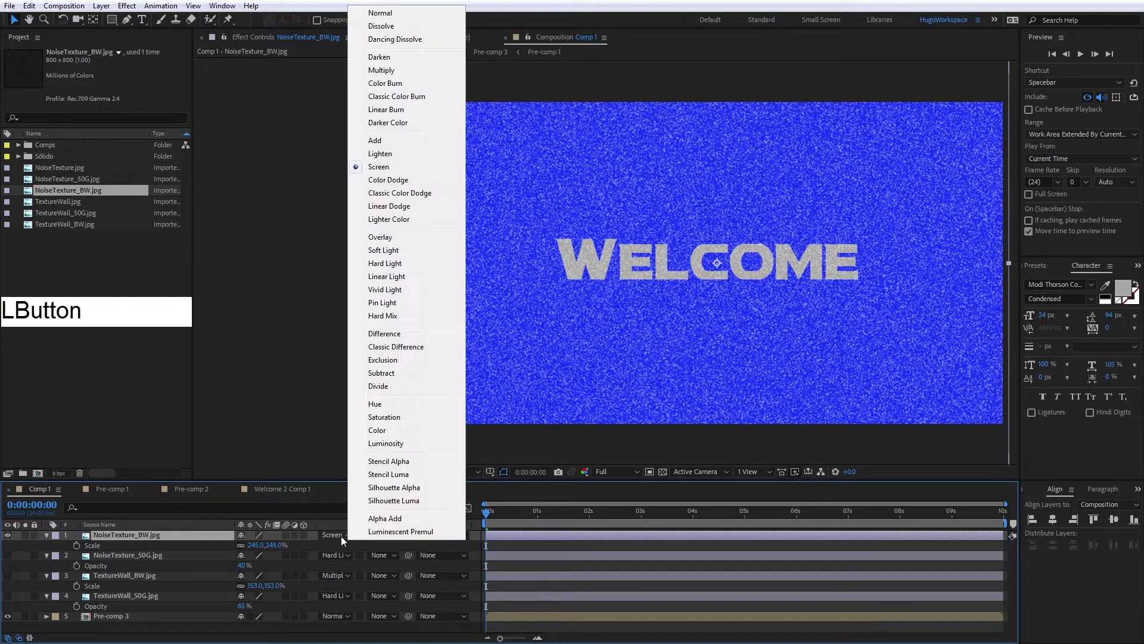
click(400, 76)
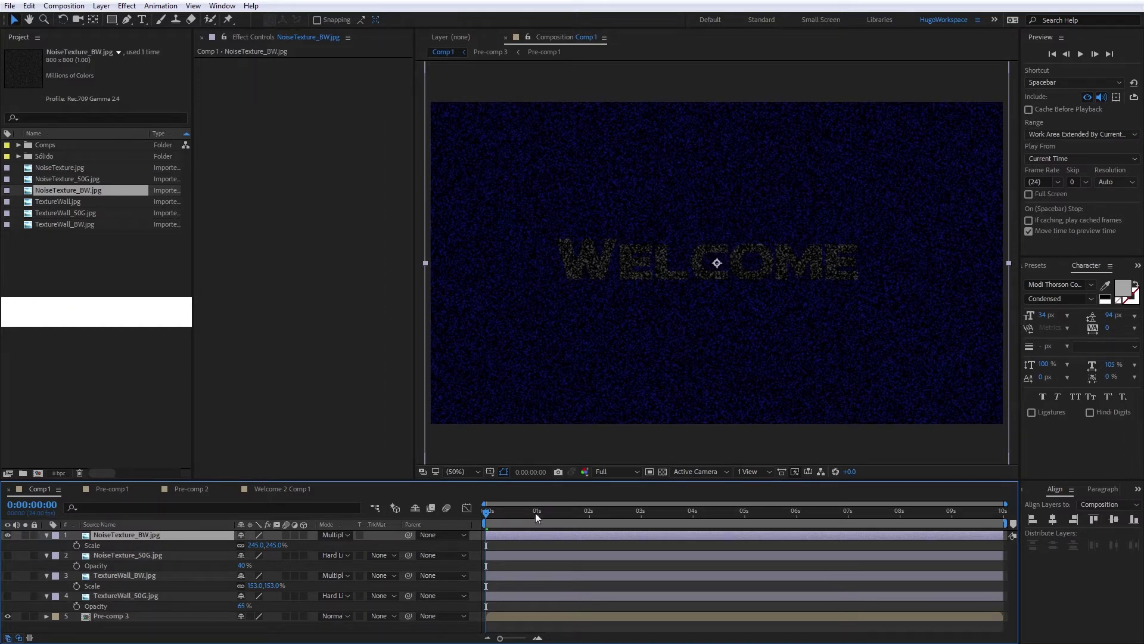
mouse_move(504, 511)
mouse_down()
mouse_move(579, 512)
mouse_move(482, 518)
mouse_up()
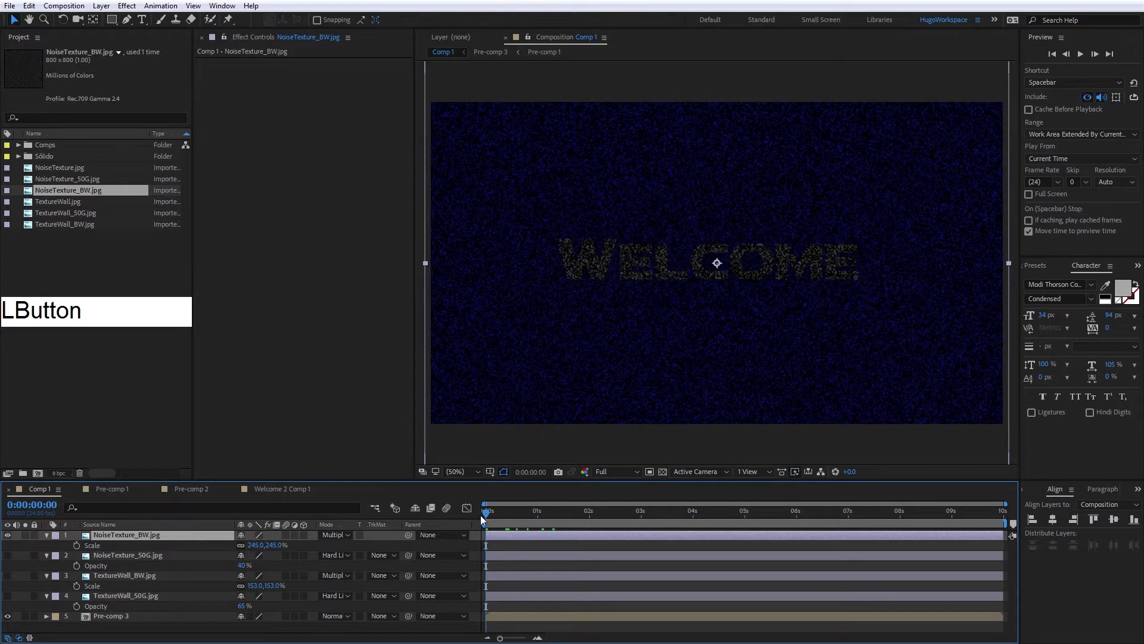
click(165, 430)
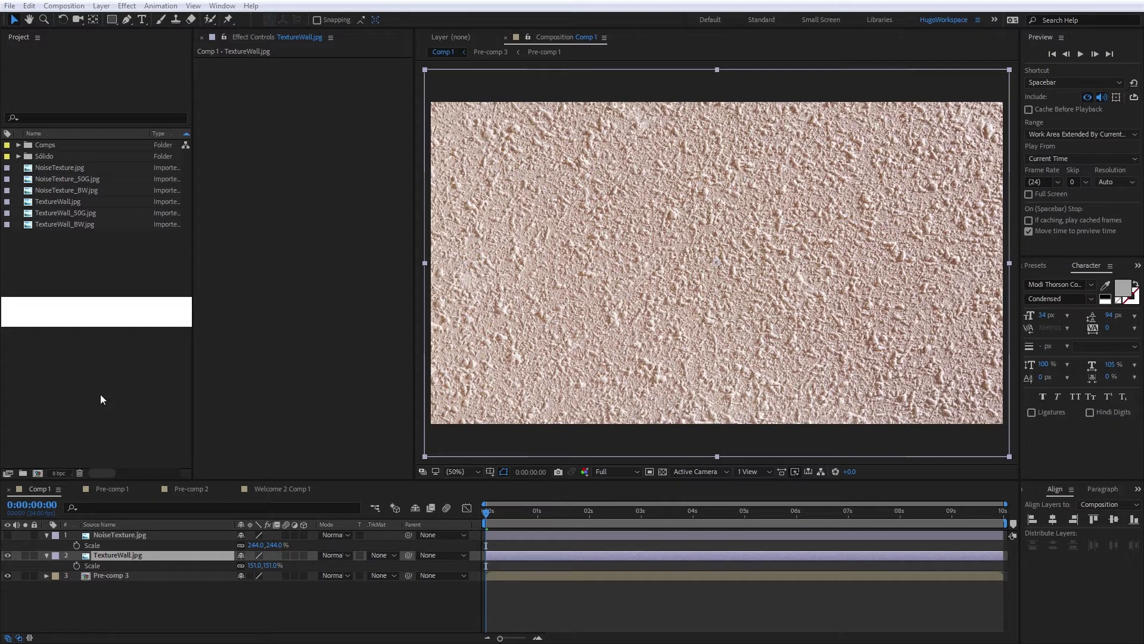
- Create a 1920 x 1080 px solid in 50% gray, with hue 0, saturation 0% and brightness 50%
click(142, 617)
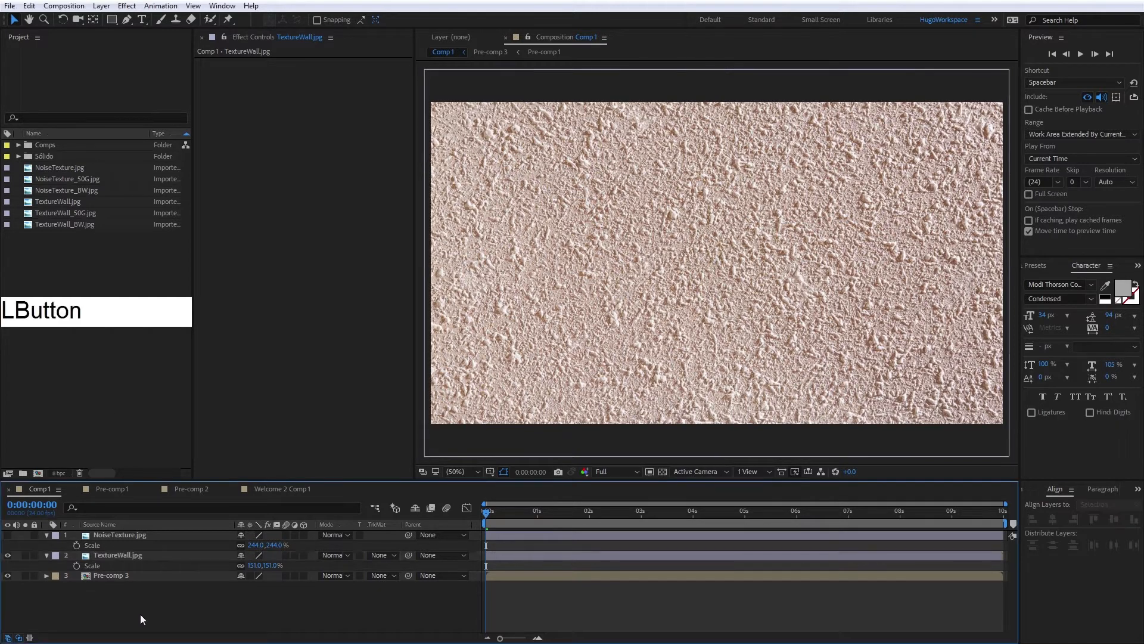
key(ctrl+y)
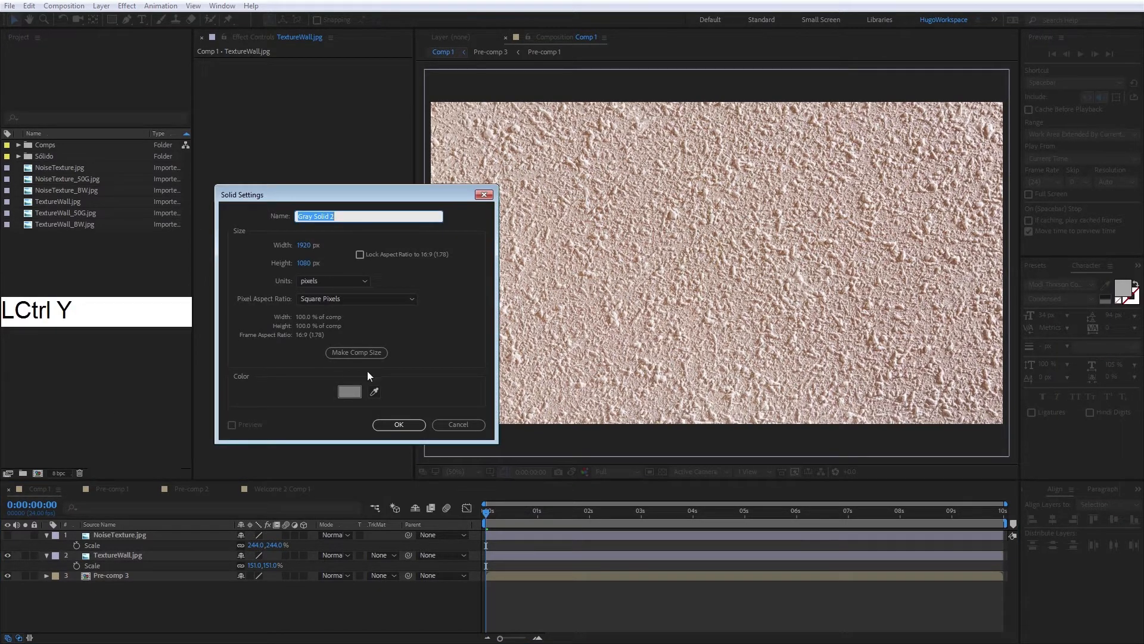
click(355, 395)
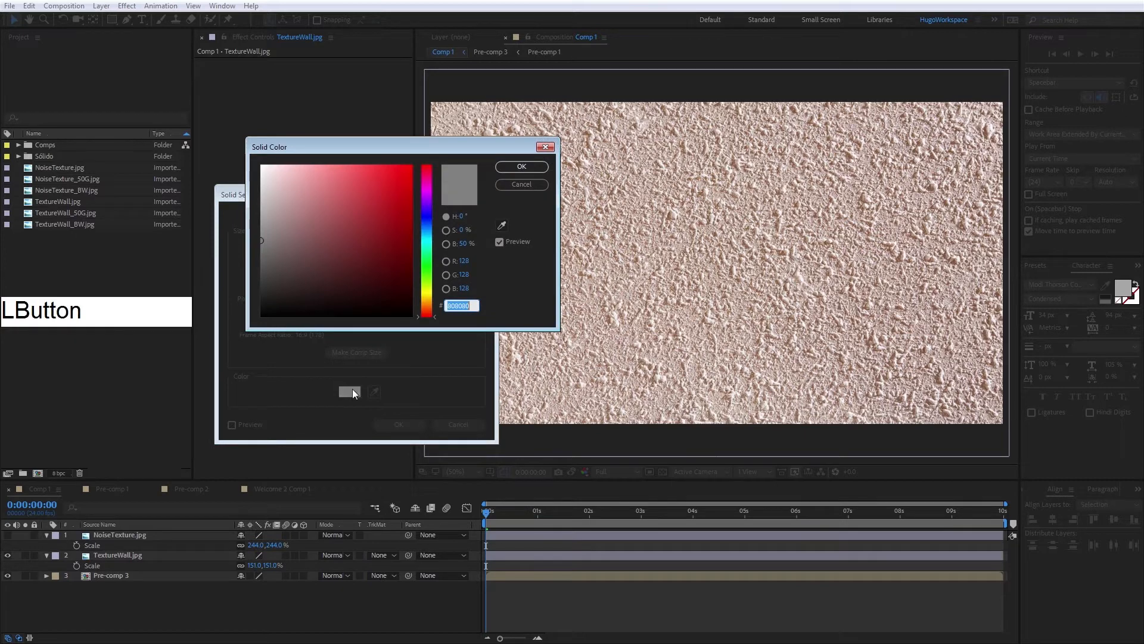
drag(464, 248, 471, 215)
click(464, 243)
text(50)
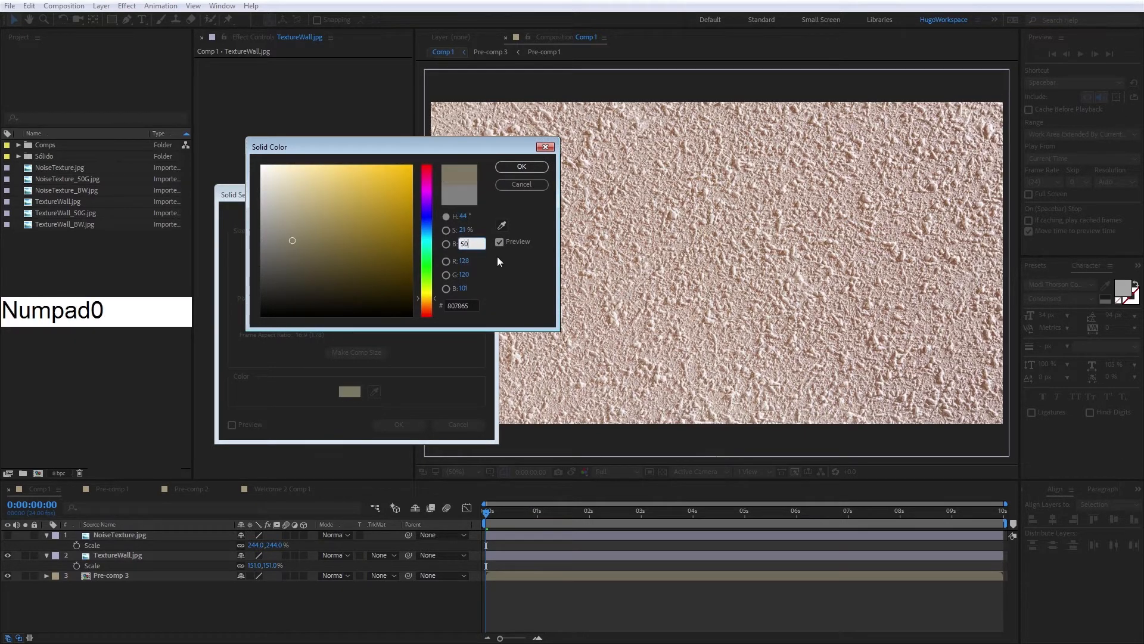
click(489, 256)
click(462, 230)
text(0)
click(465, 218)
text(0)
click(509, 270)
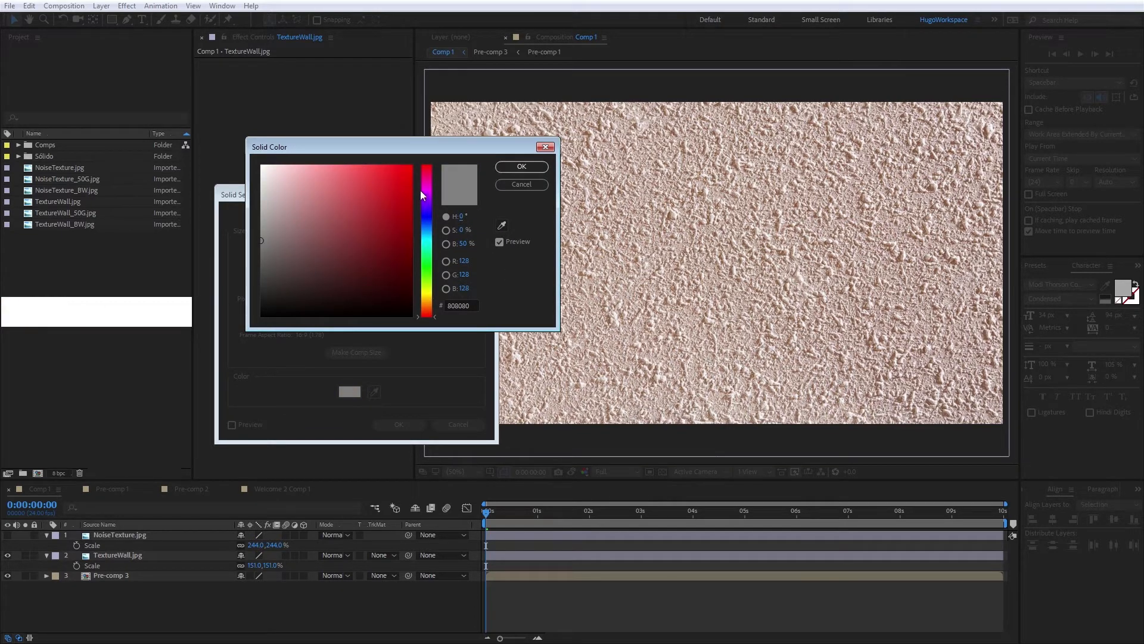
click(529, 169)
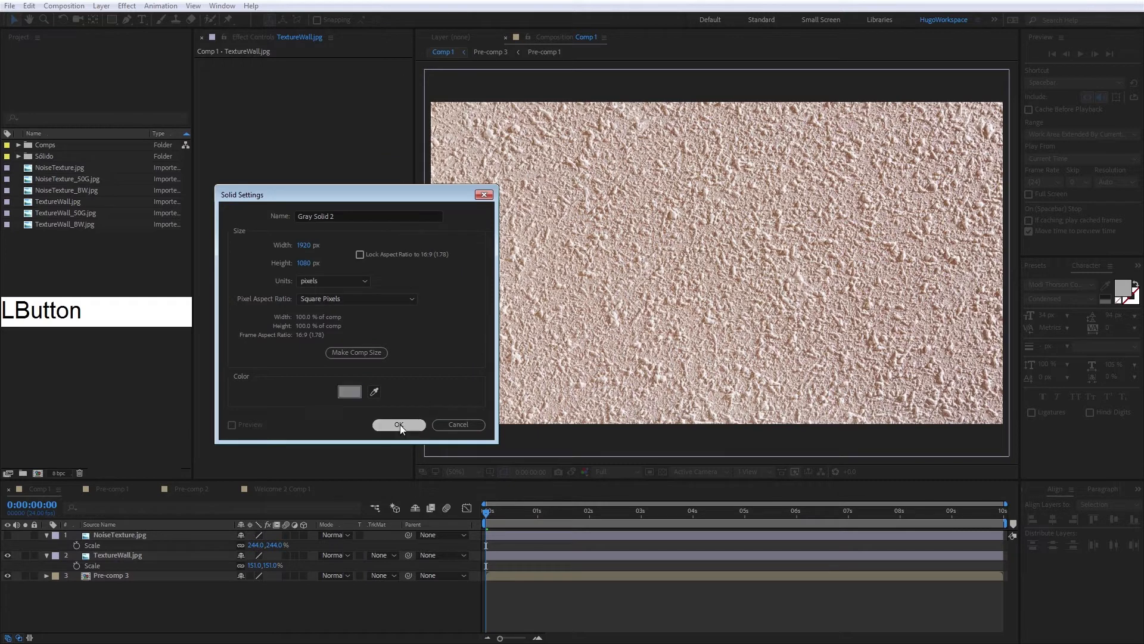
click(399, 425)
- Place the gray solid directly below the NoiseTexture.jpg layer and make NoiseTexture.jpg visible over it
drag(128, 544, 119, 531)
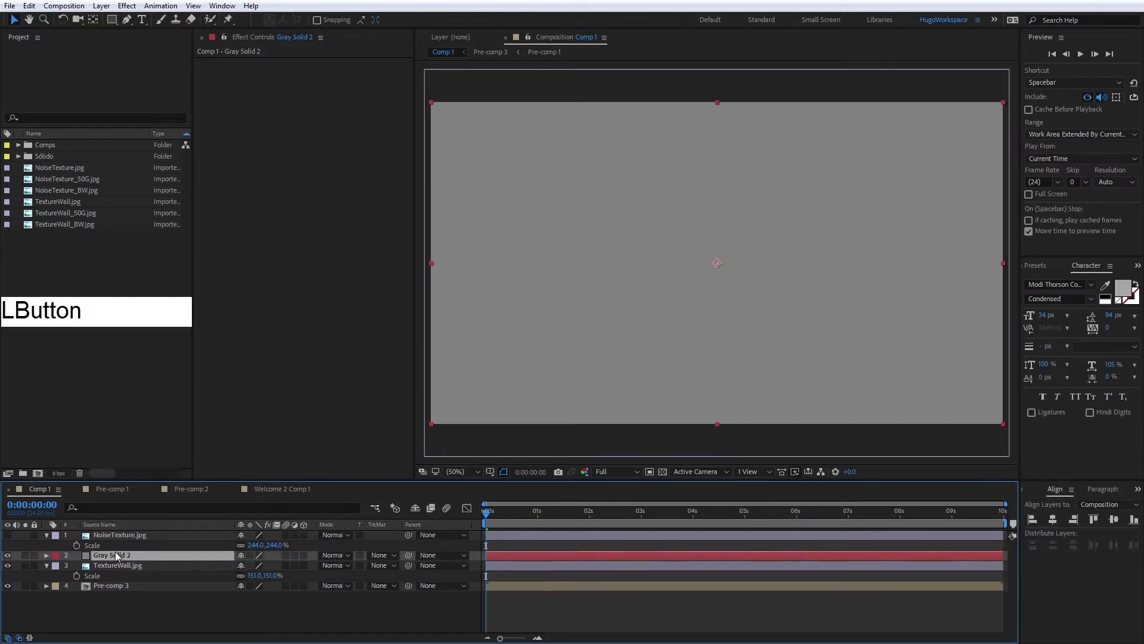
click(7, 536)
click(7, 536)
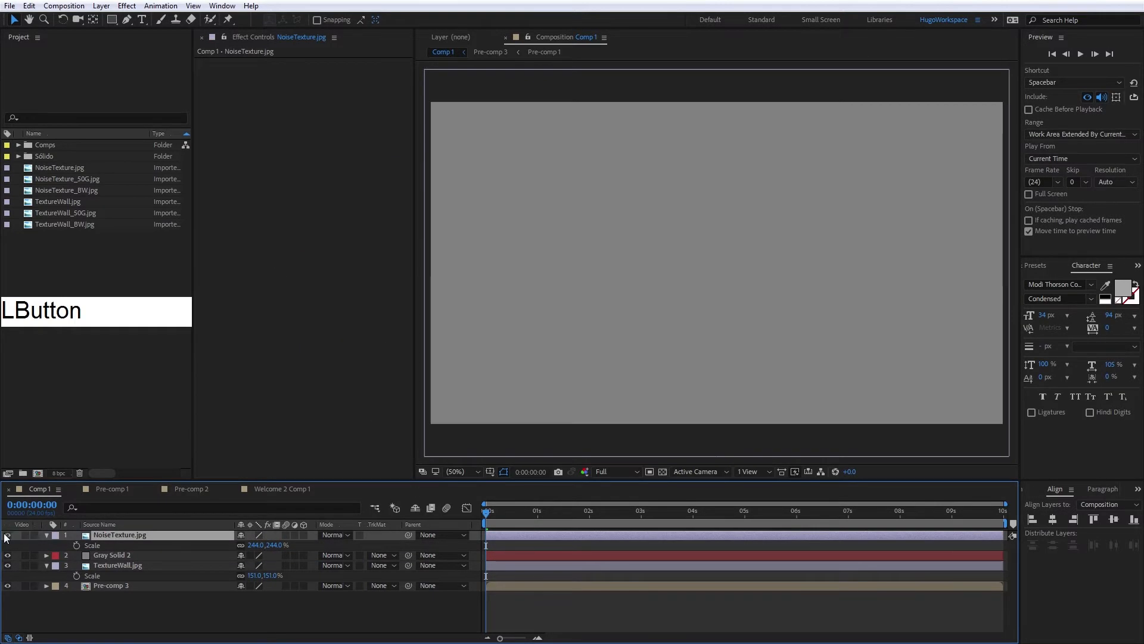
click(7, 536)
- Apply Curves to the NoiseTexture.jpg layer, lowering the white point and upper midtones and moving the black point inward to approximate the gray solid
key(ctrl+space)
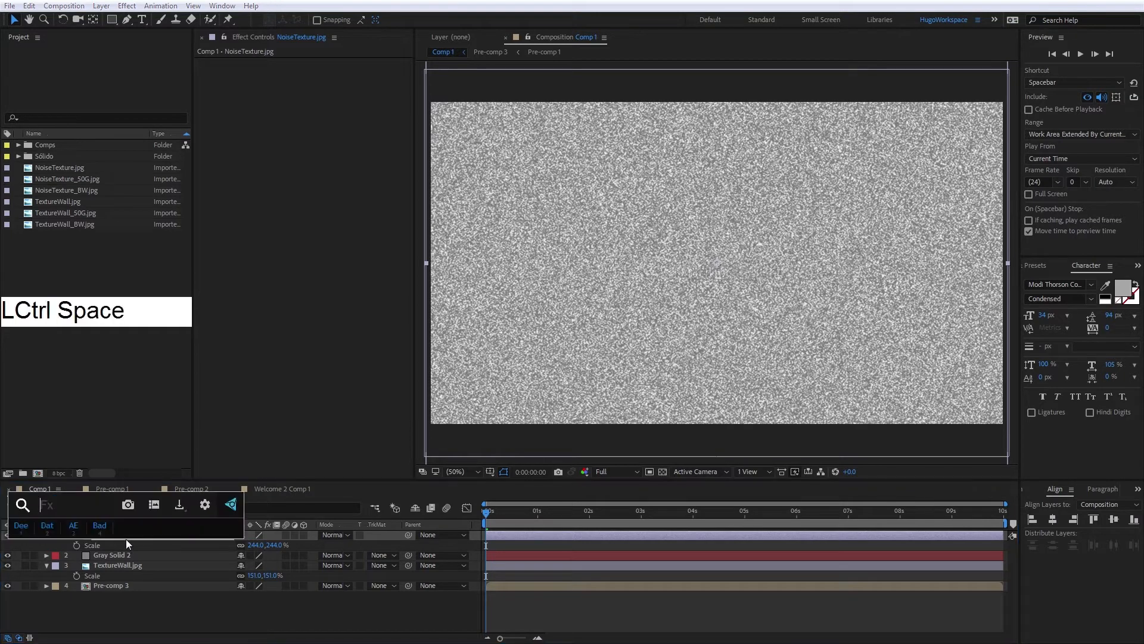
text(curves)
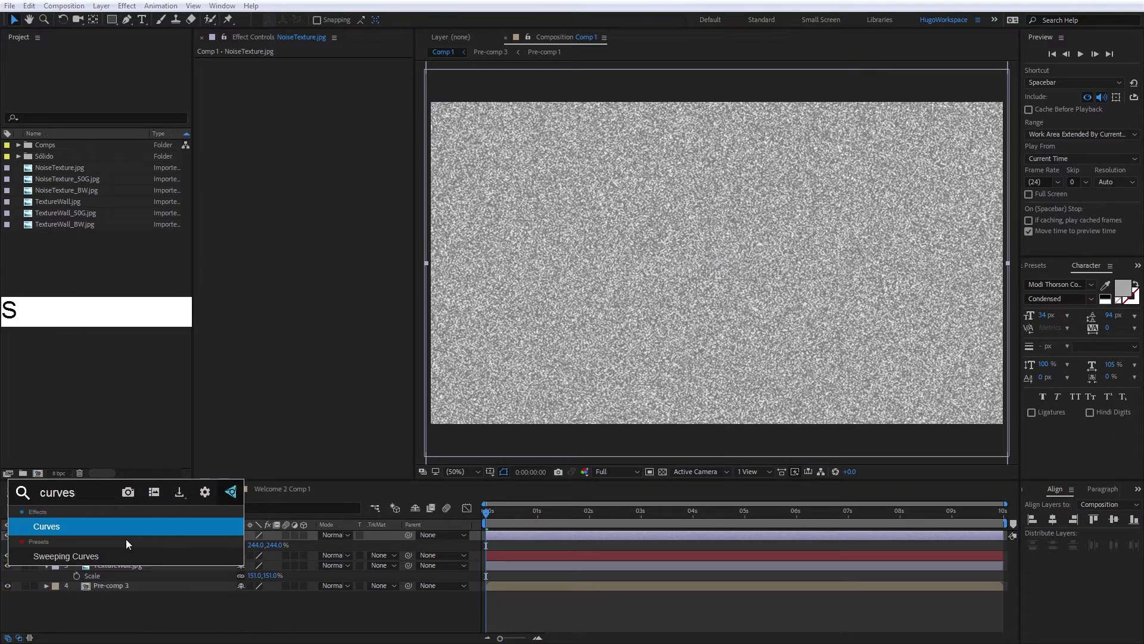
click(126, 529)
drag(362, 115, 374, 149)
drag(328, 174, 331, 169)
mouse_move(224, 255)
mouse_down()
mouse_move(211, 255)
mouse_move(241, 256)
mouse_up()
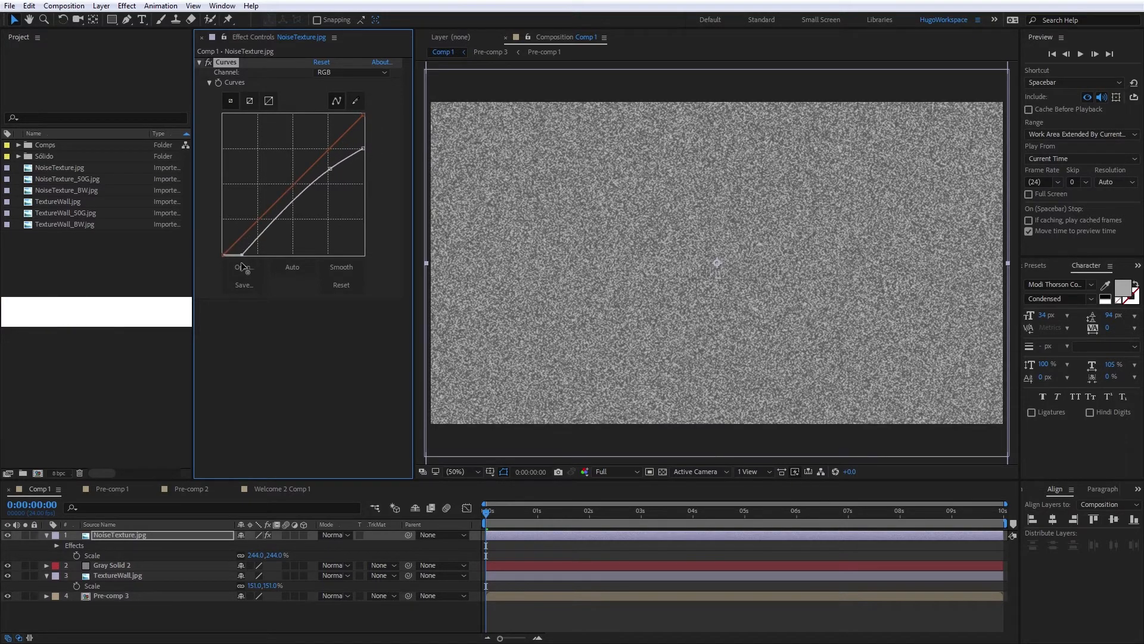
- Hide the gray solid layer and set the NoiseTexture.jpg layer's blending mode to Soft Light
click(8, 539)
click(130, 535)
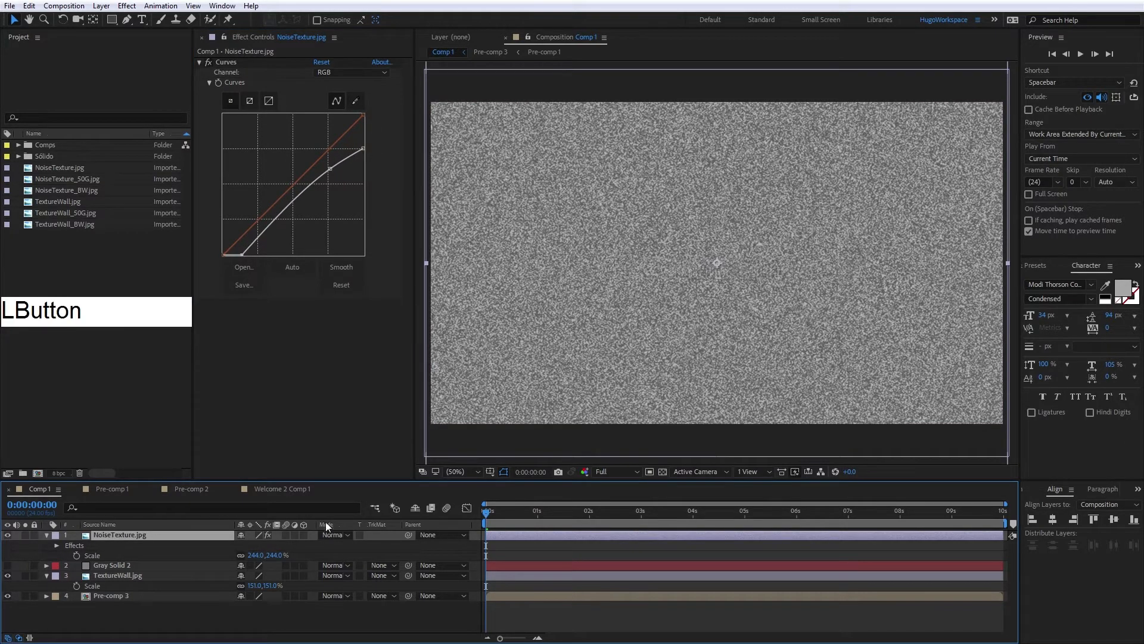
click(335, 534)
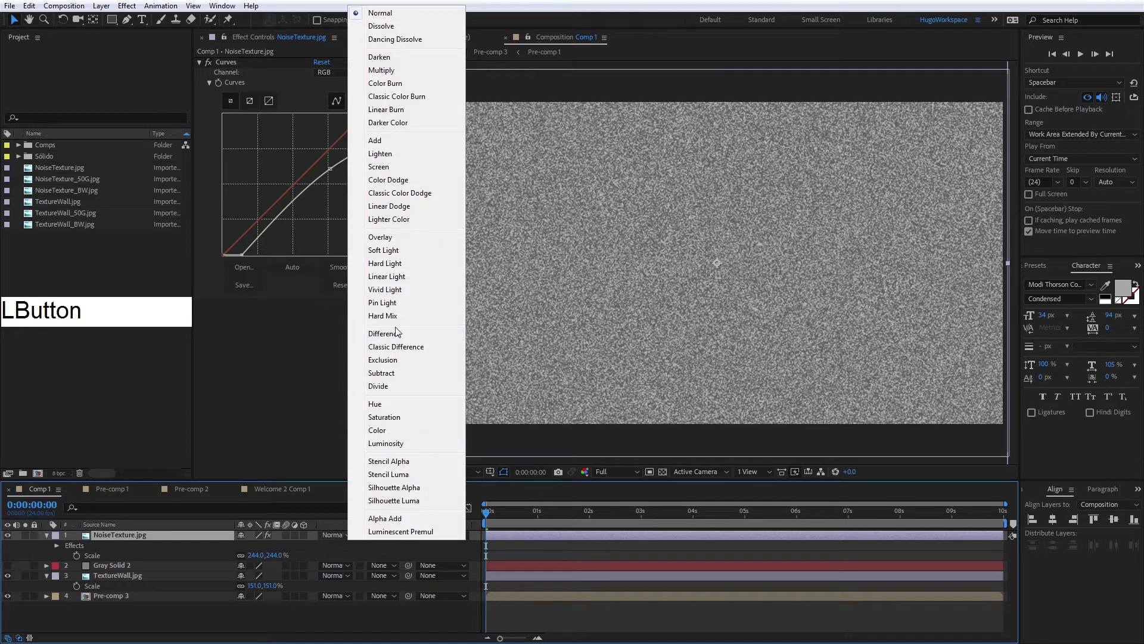
click(399, 251)
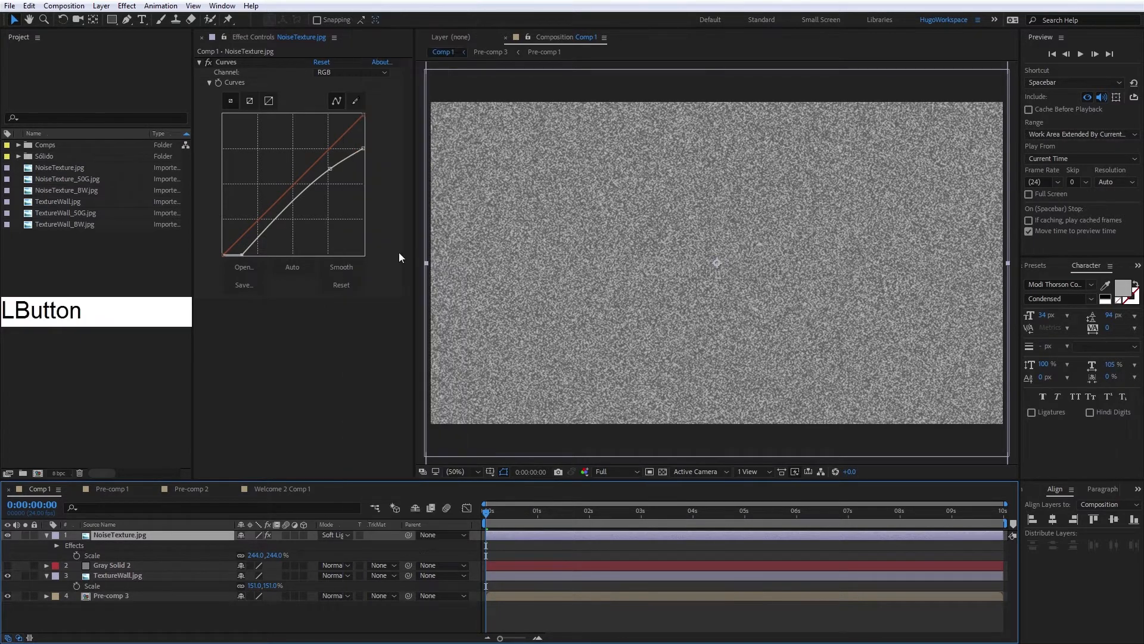
- Hide the TextureWall.jpg layer, move it to the top of the layer stack, and delete it
click(7, 575)
click(115, 577)
drag(116, 577, 128, 532)
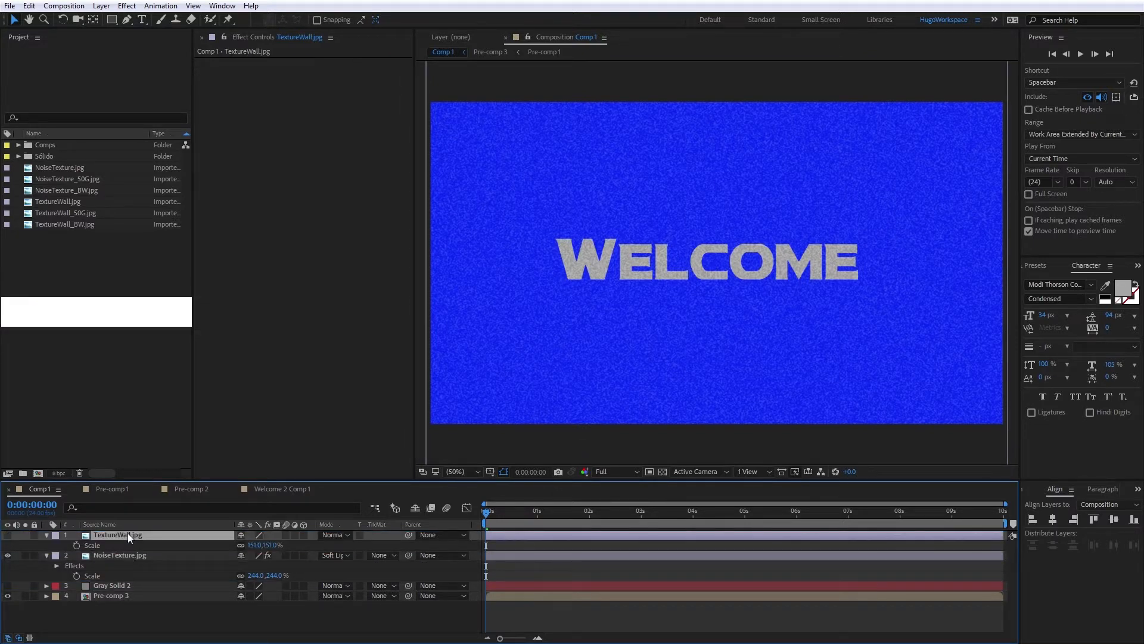
click(111, 534)
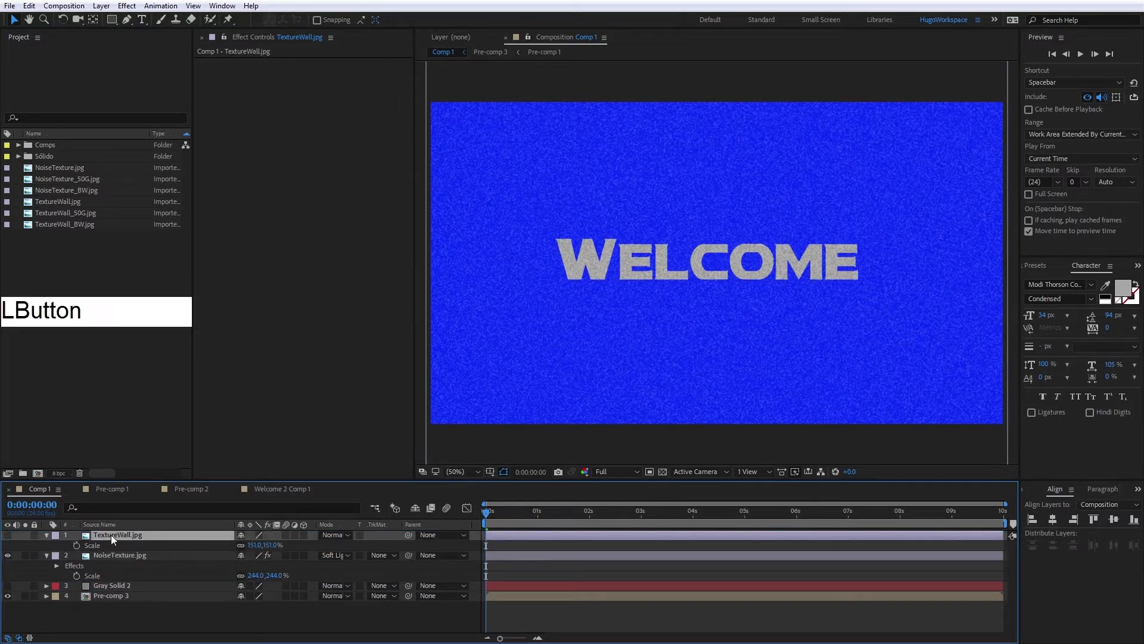
key(Delete)
- Set the NoiseTexture.jpg layer's blending mode to Hard Light with the playhead at 0:00:01:08
click(111, 535)
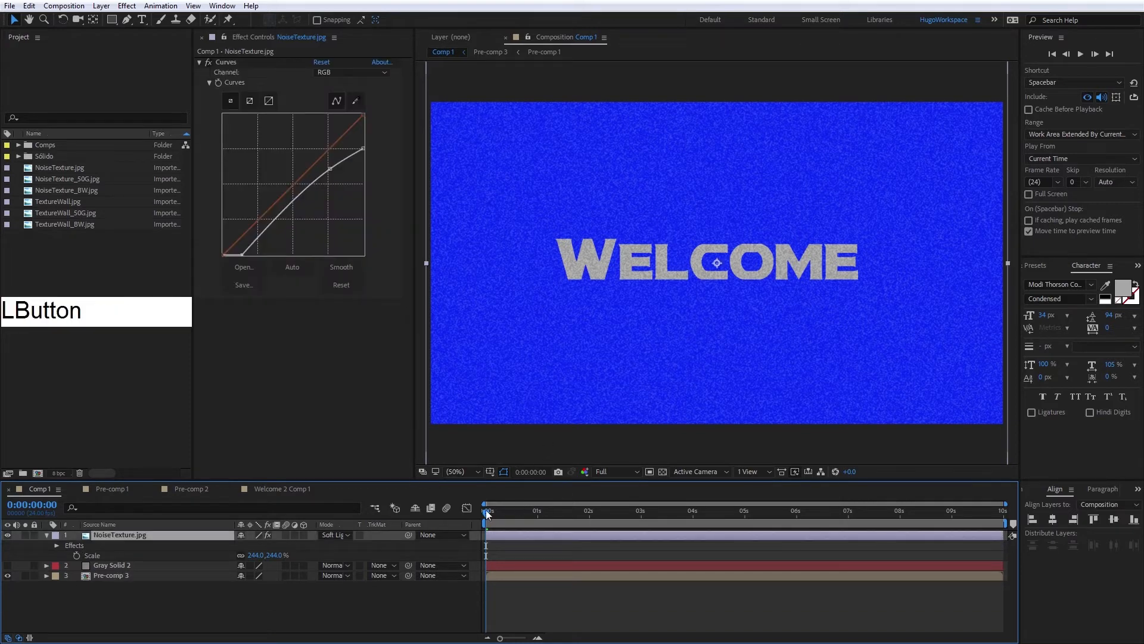
drag(487, 514, 554, 511)
click(348, 534)
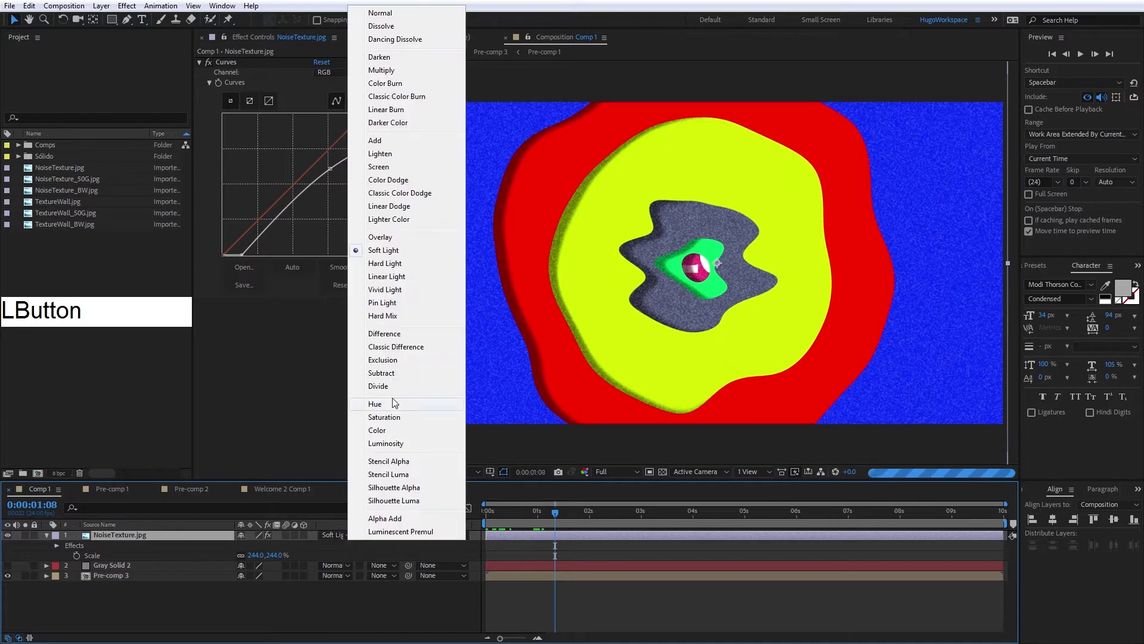
click(413, 261)
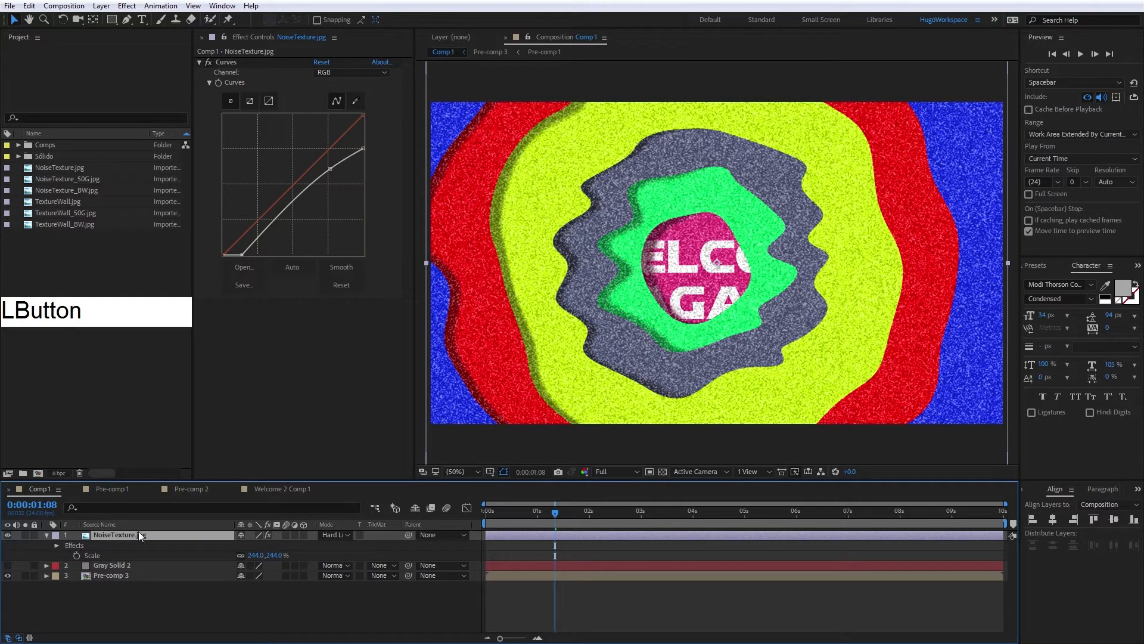
- Set the NoiseTexture.jpg layer's opacity to 50%, check it at the composition's start, and lower the opacity to 41%
key(t)
click(245, 545)
text(50)
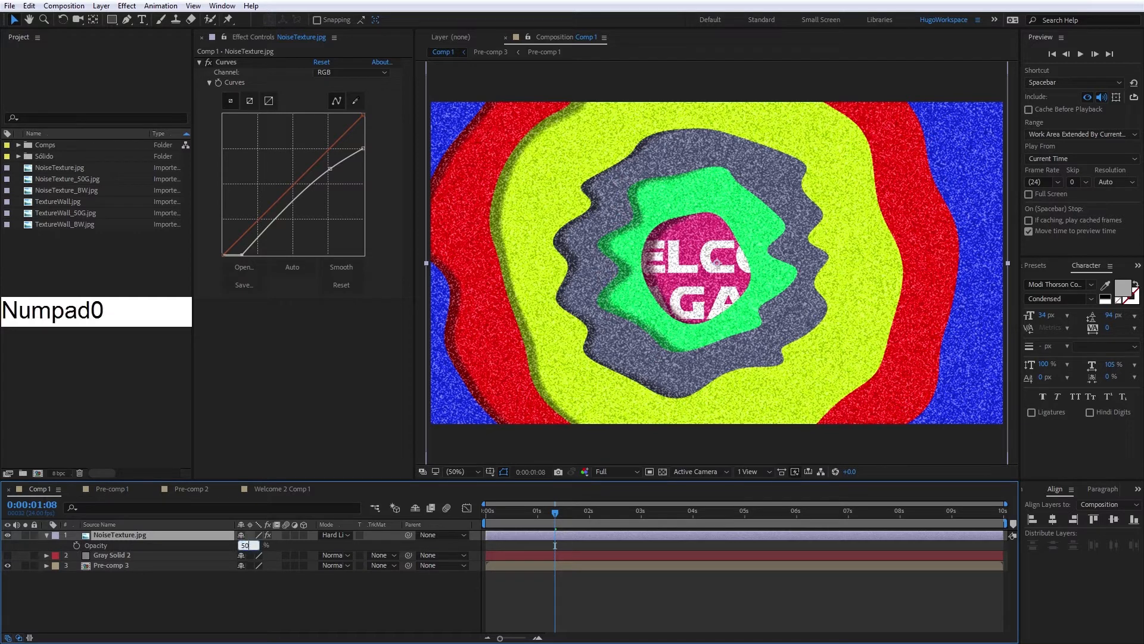
key(Return)
drag(576, 509, 487, 513)
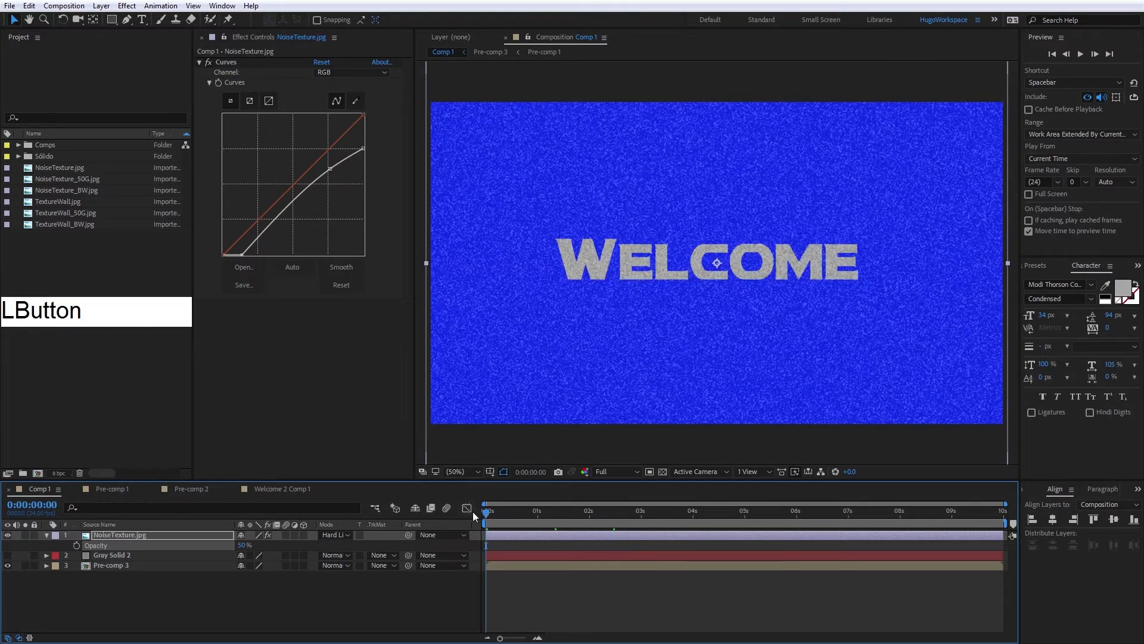
drag(241, 545, 234, 546)
click(277, 590)
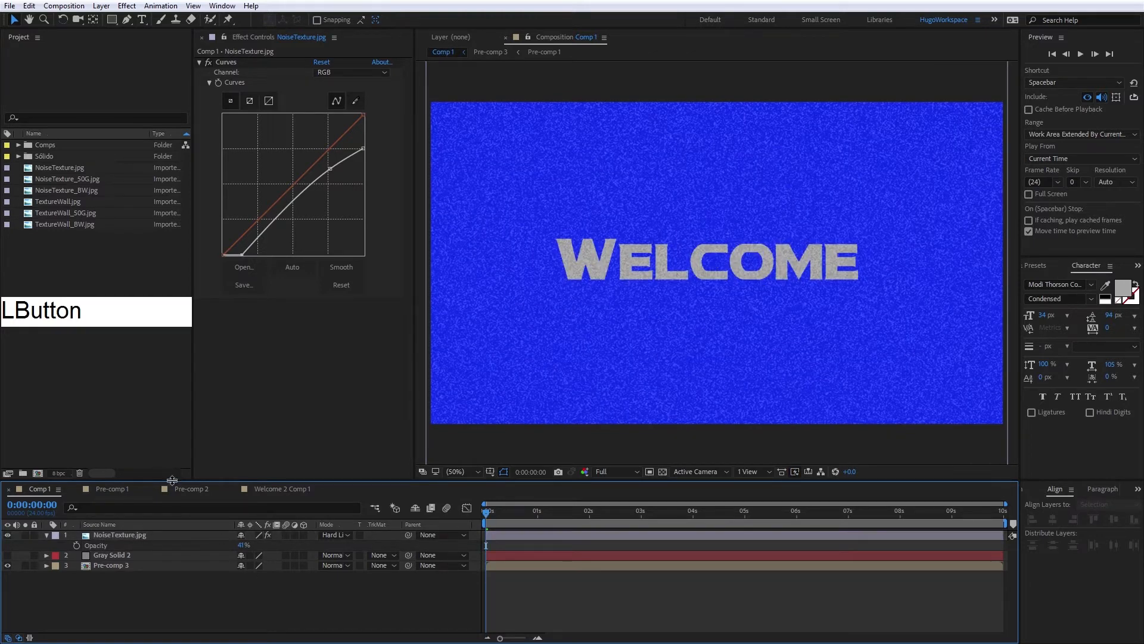
- Remove the Curves effect from the NoiseTexture.jpg layer
click(226, 446)
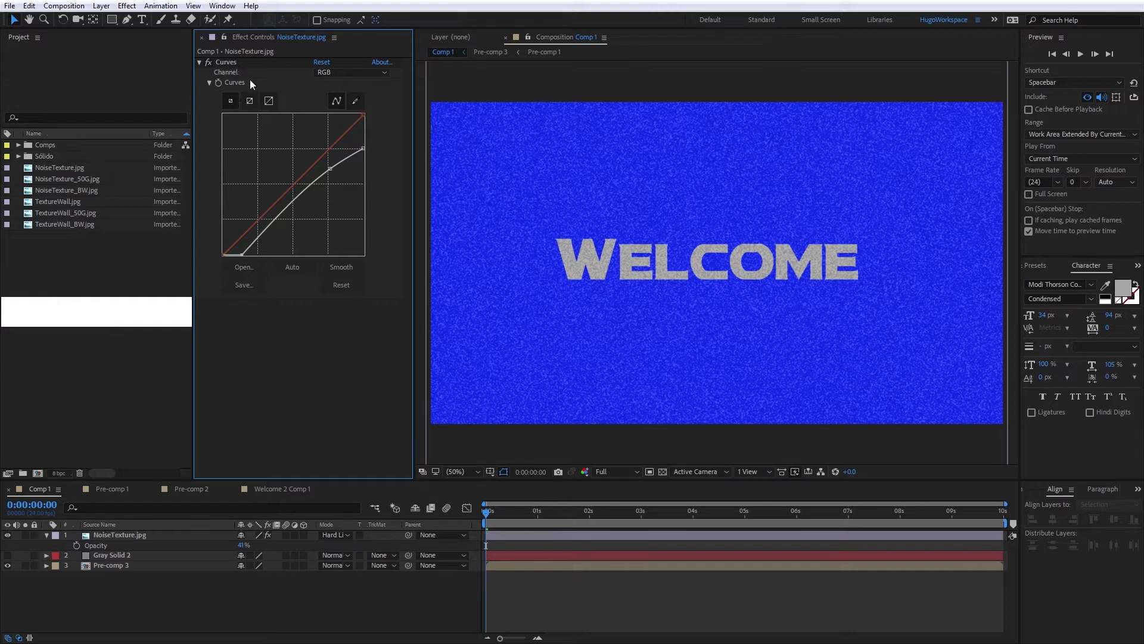
click(237, 60)
key(Delete)
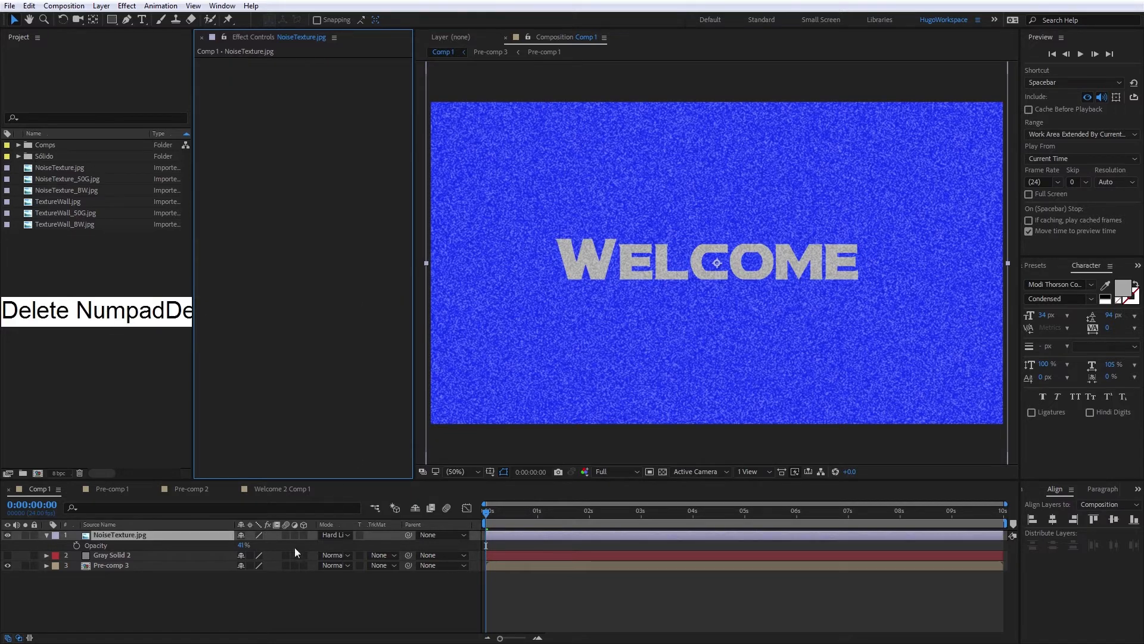
- Solo the NoiseTexture.jpg layer at 100% opacity and apply the Curves effect to it
click(25, 536)
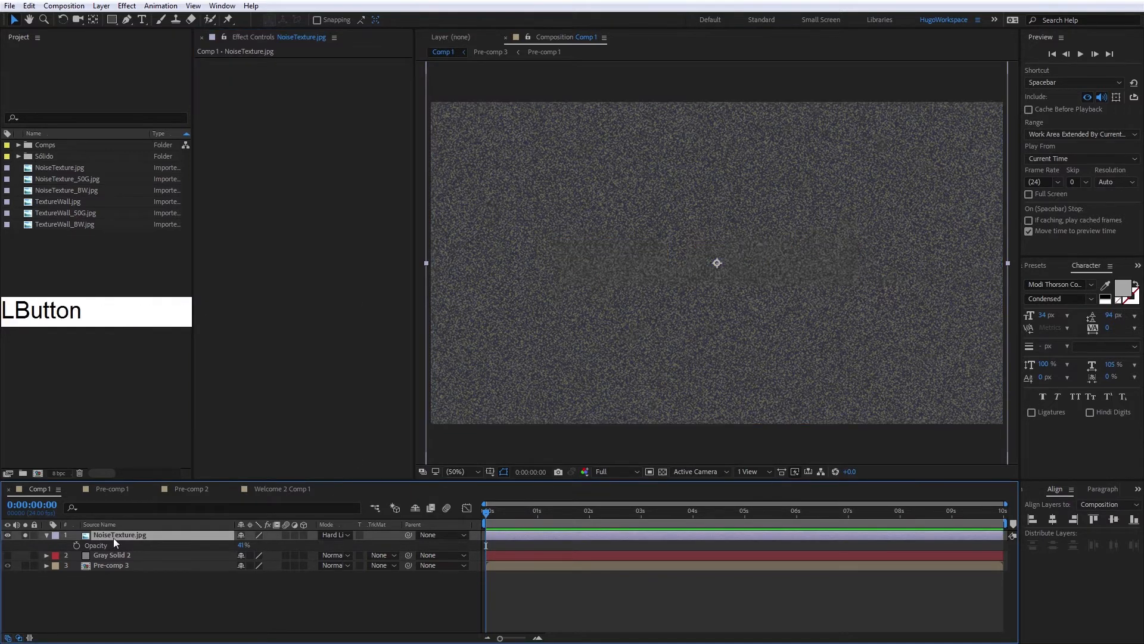
drag(234, 547, 167, 544)
key(space)
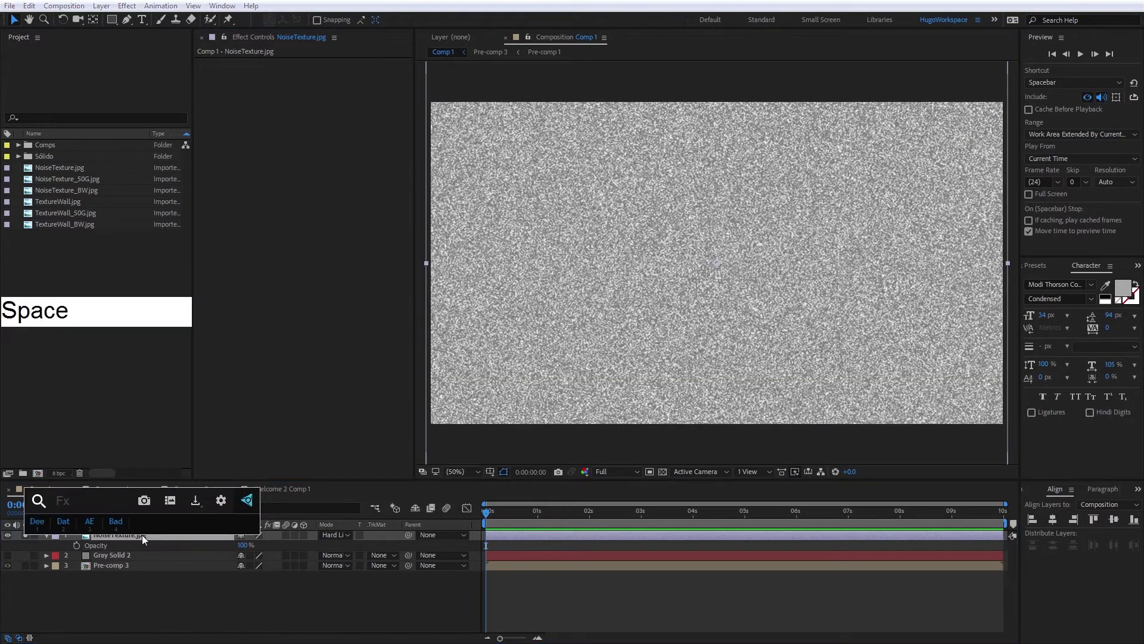
text(curve)
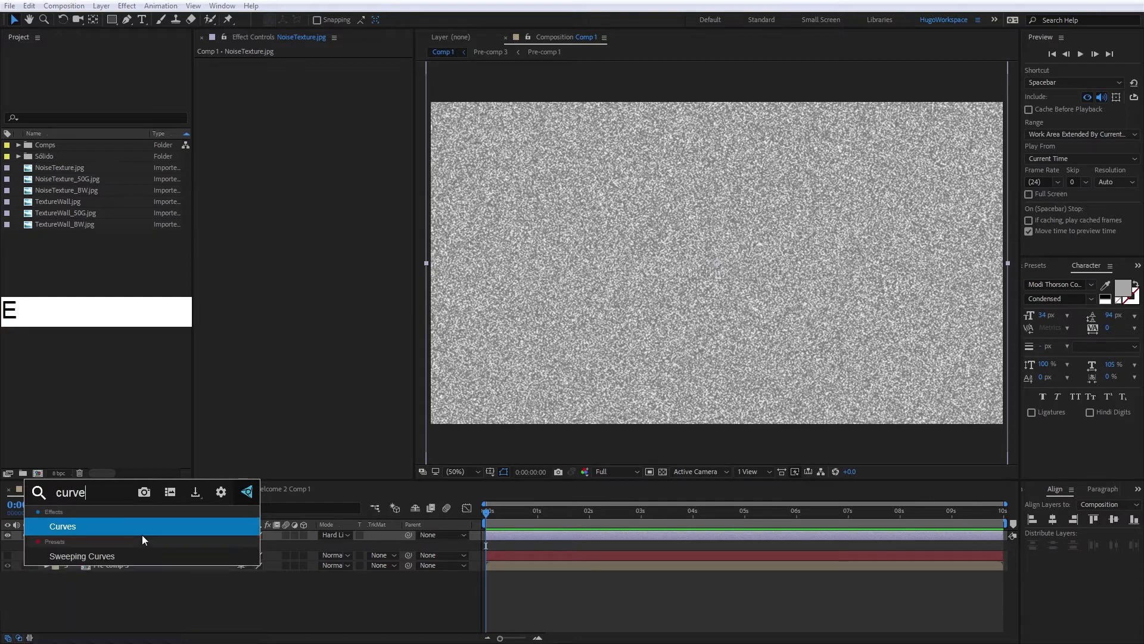
click(142, 533)
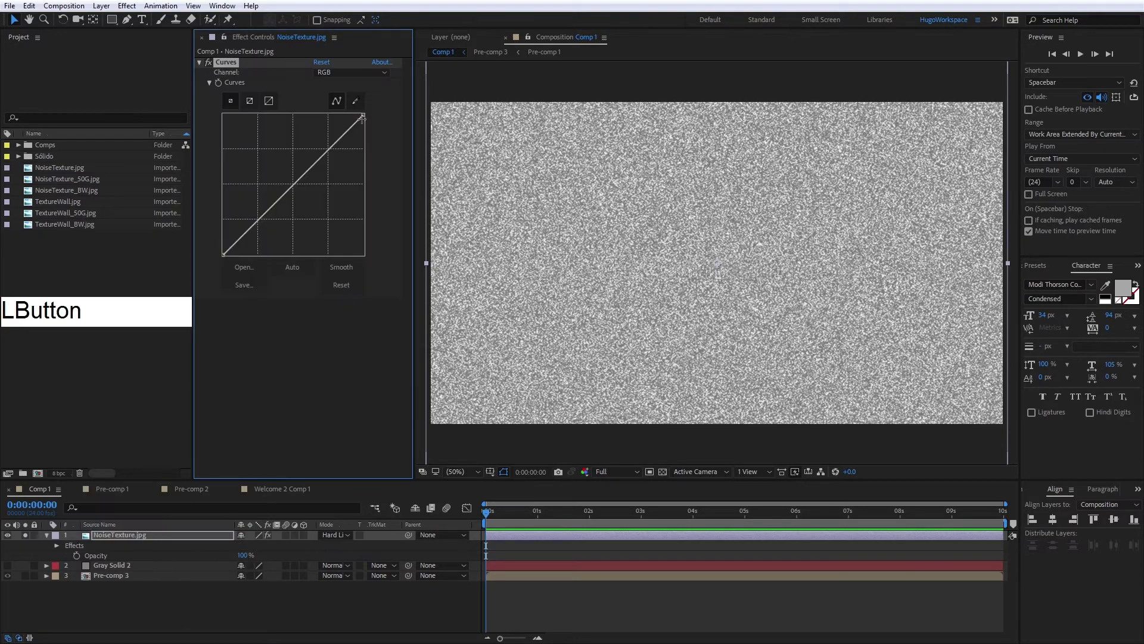
- Bend the NoiseTexture.jpg RGB curve into a deep midtone dip with full highlights, darkening the gray background to near black
drag(362, 118, 363, 171)
drag(224, 254, 258, 234)
drag(324, 209, 328, 221)
drag(363, 172, 365, 113)
click(369, 346)
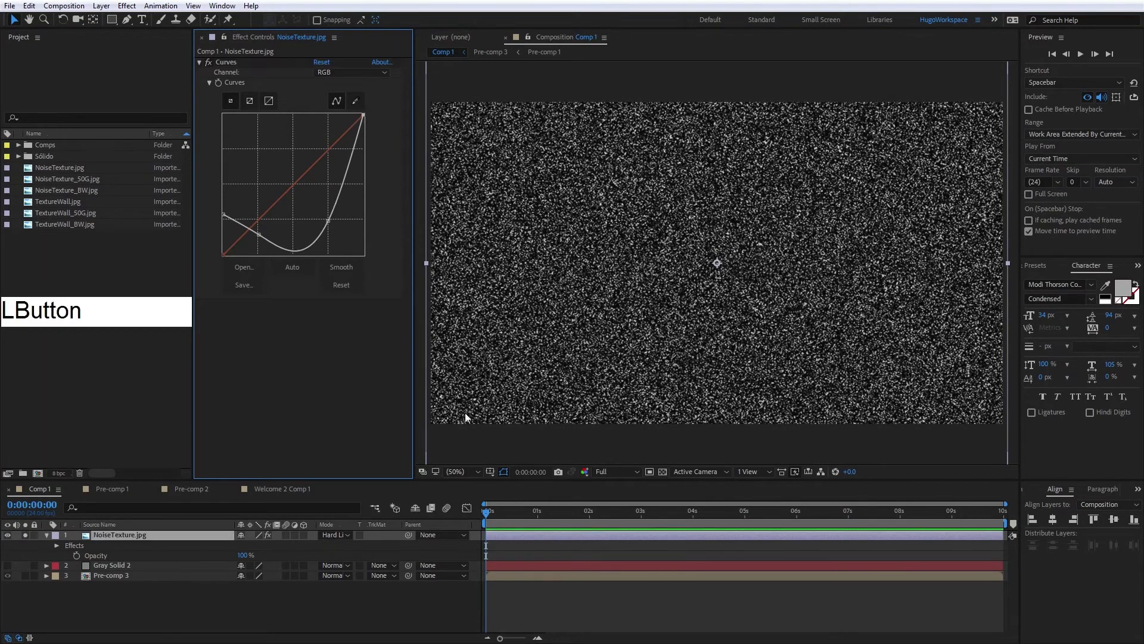
- Set the NoiseTexture.jpg layer's blending mode to Screen and view it unsoloed over the composition at 0:00:00:22
click(345, 535)
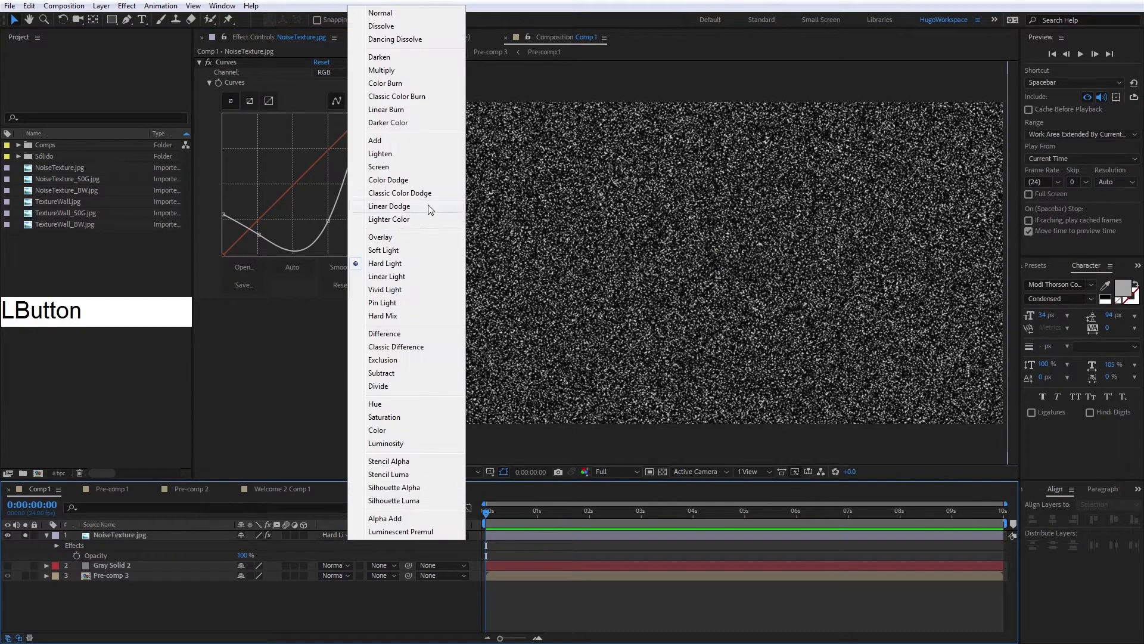
click(411, 165)
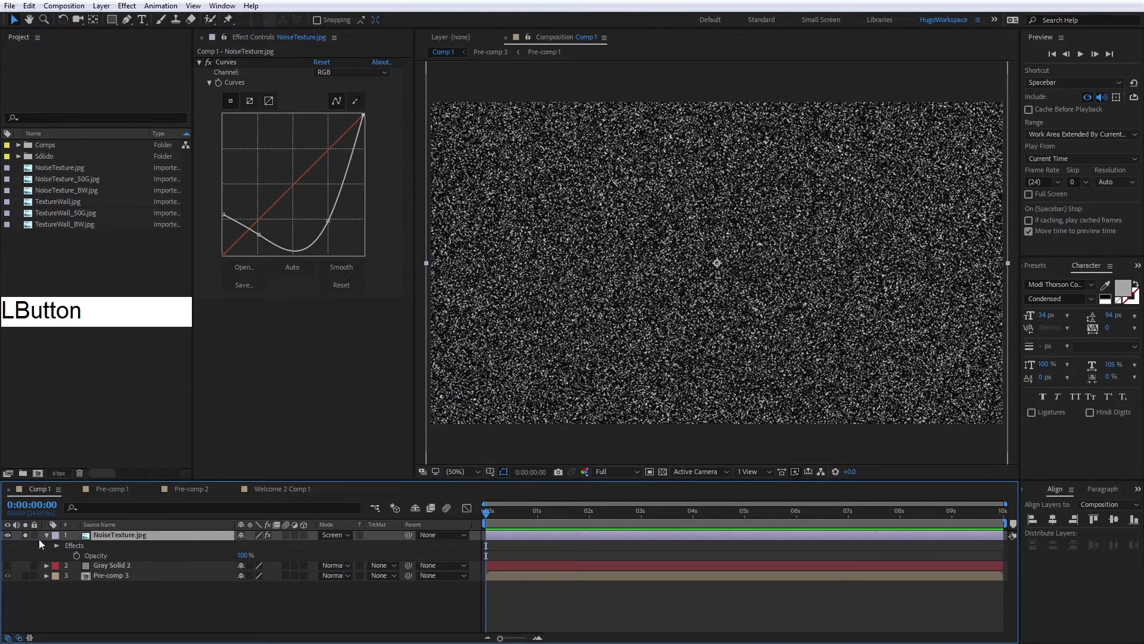
click(24, 535)
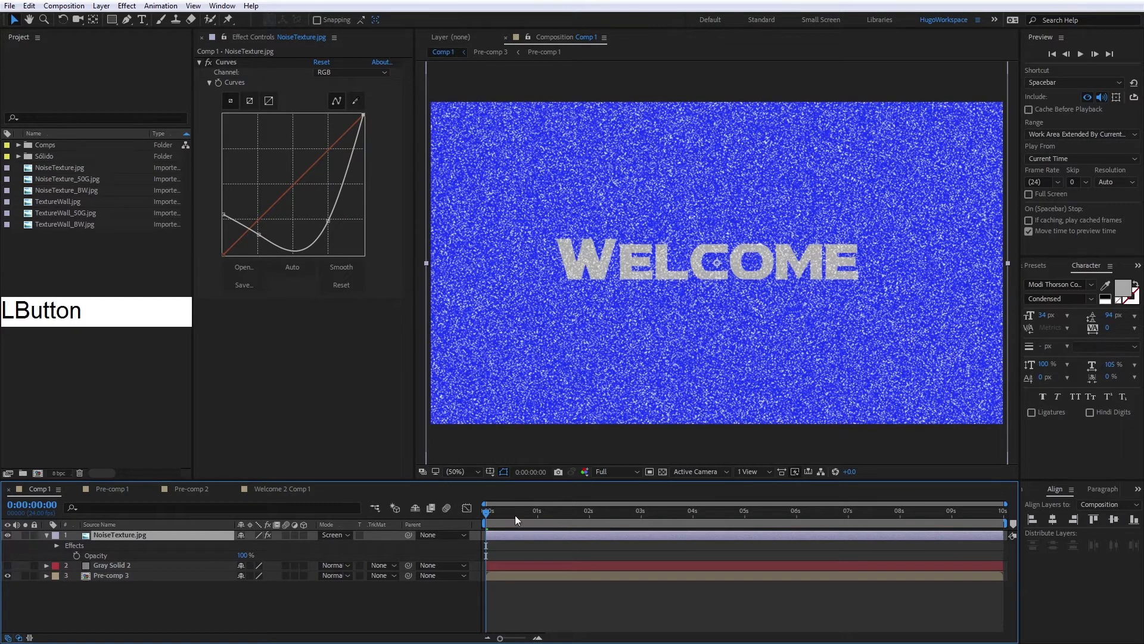
drag(515, 515, 533, 514)
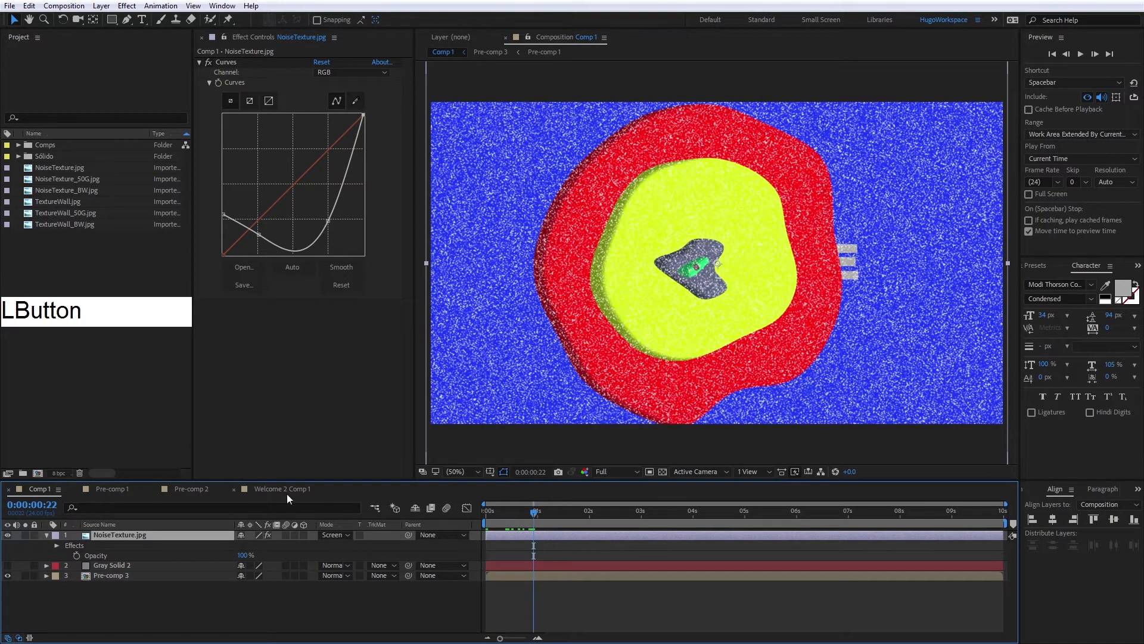
- Set the NoiseTexture.jpg layer's blending mode to Multiply and check the frame at 0:00:00:19
click(334, 534)
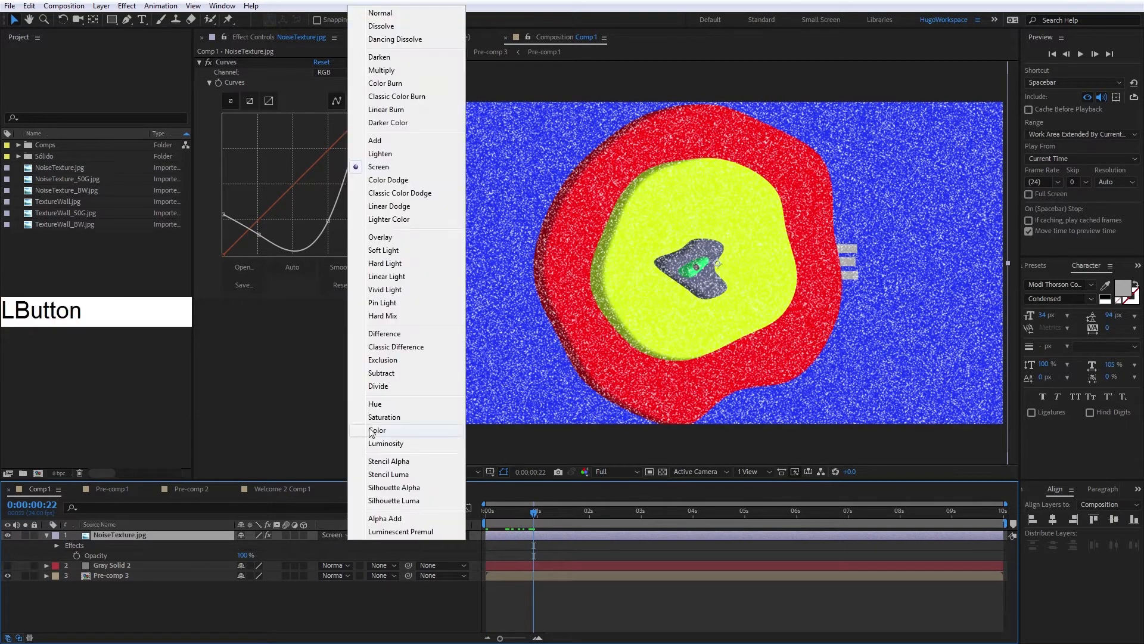
click(382, 71)
mouse_move(537, 512)
mouse_down()
mouse_move(587, 510)
mouse_move(470, 514)
mouse_move(527, 514)
mouse_up()
click(231, 402)
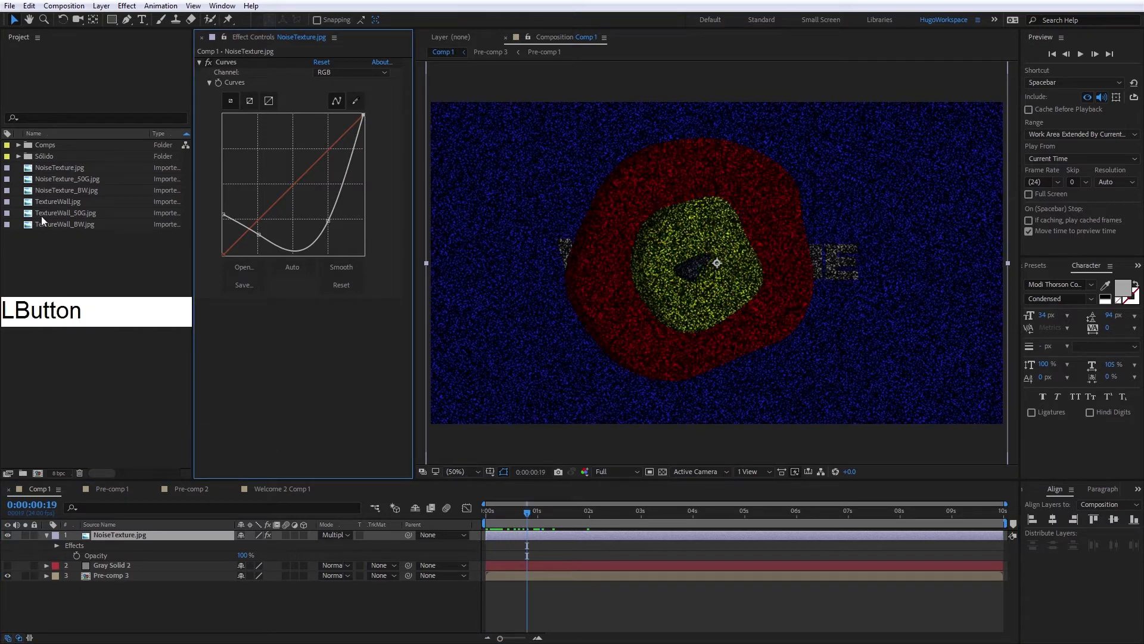
- Replace the NoiseTexture.jpg layer with TextureWall.jpg at the top of the stack and scale it to 150%
drag(62, 204, 159, 533)
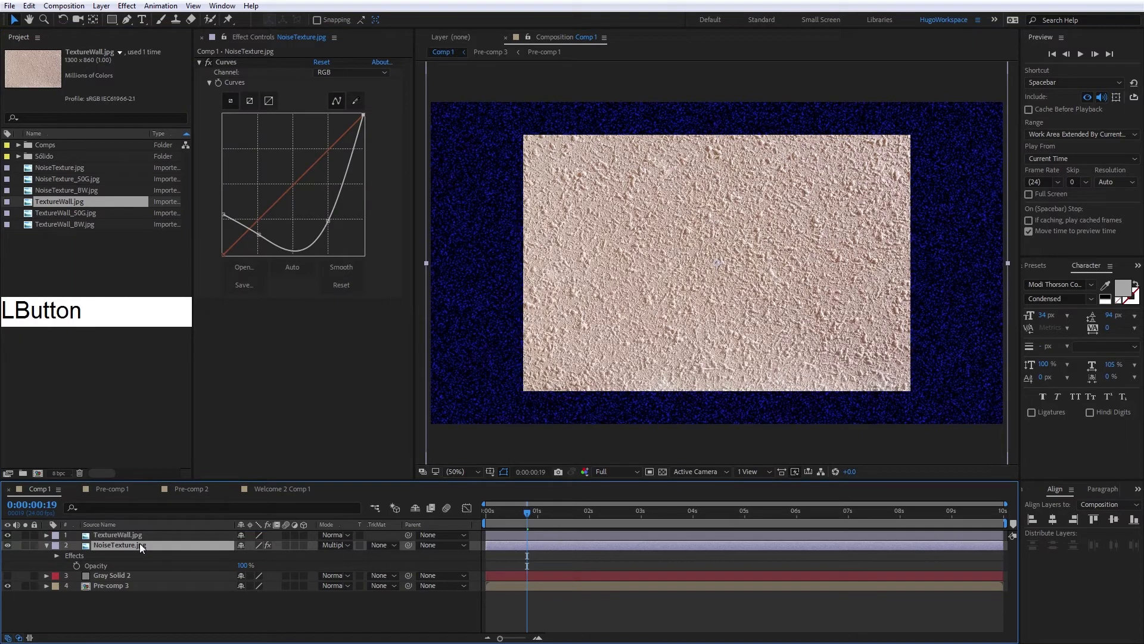
key(Delete)
click(137, 537)
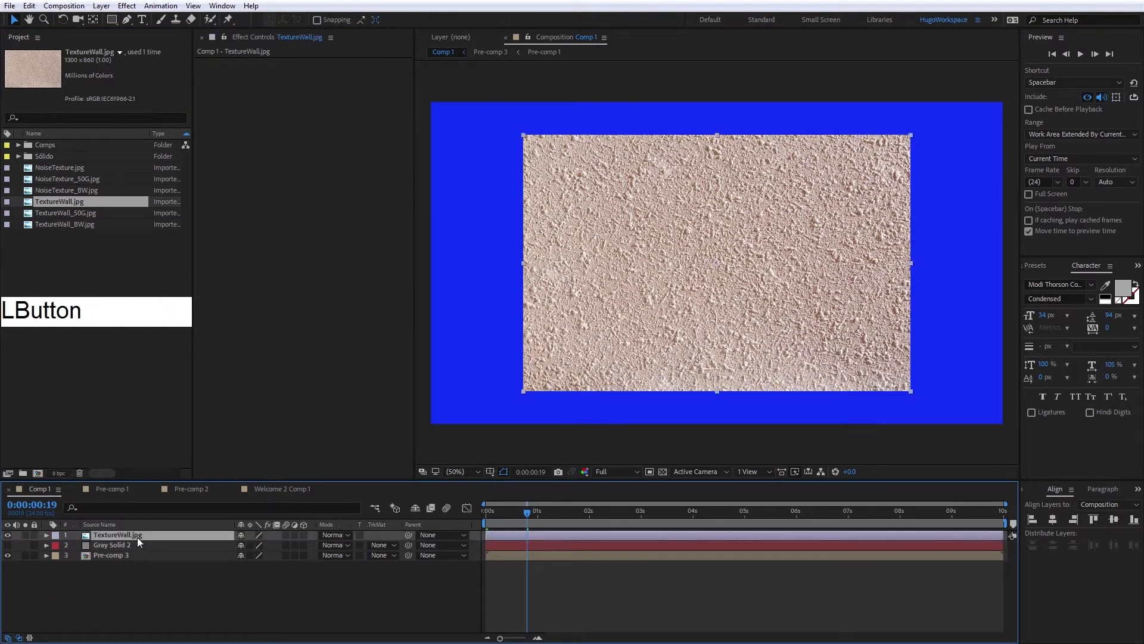
key(s)
drag(269, 547, 294, 544)
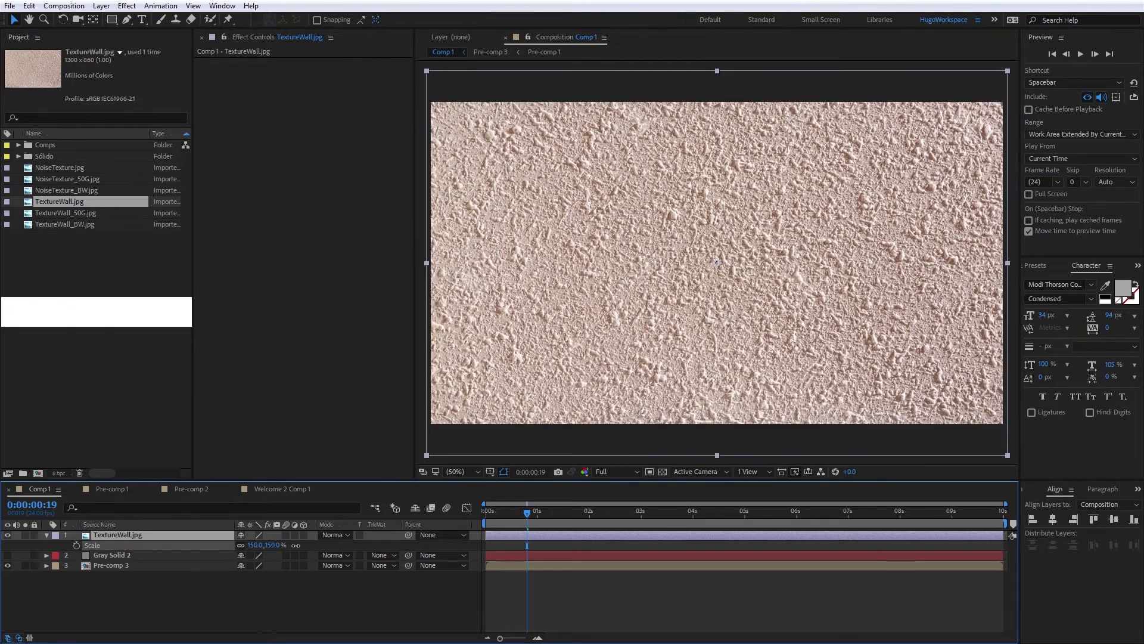
click(262, 425)
- Show Gray Solid 2 and toggle the TextureWall.jpg layer's visibility to compare the texture with the gray
click(138, 536)
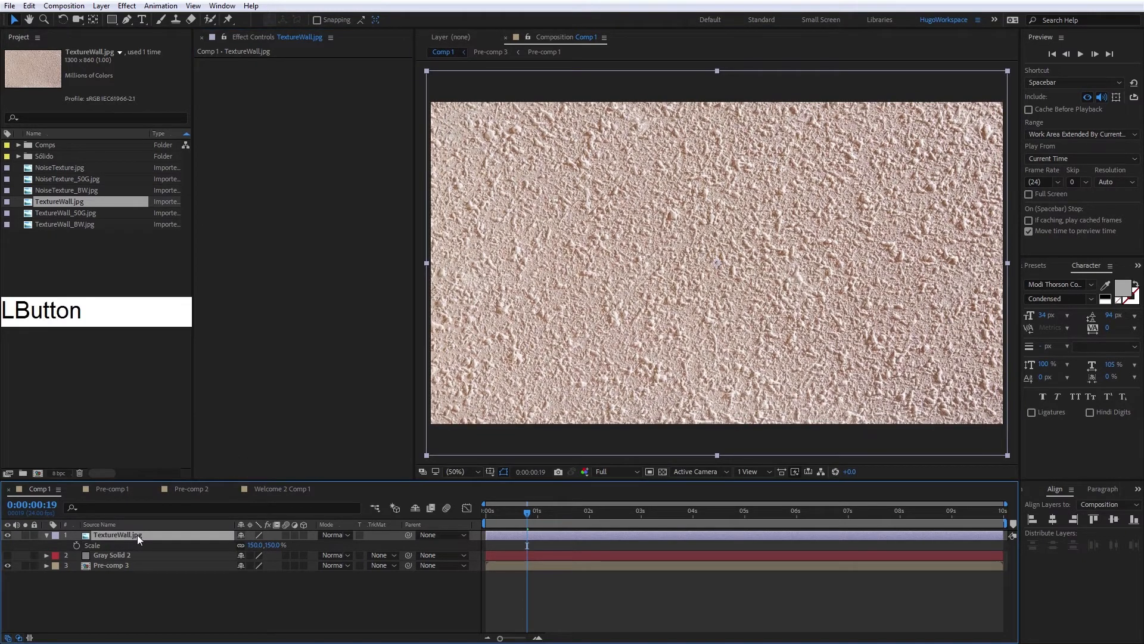
click(7, 555)
click(7, 535)
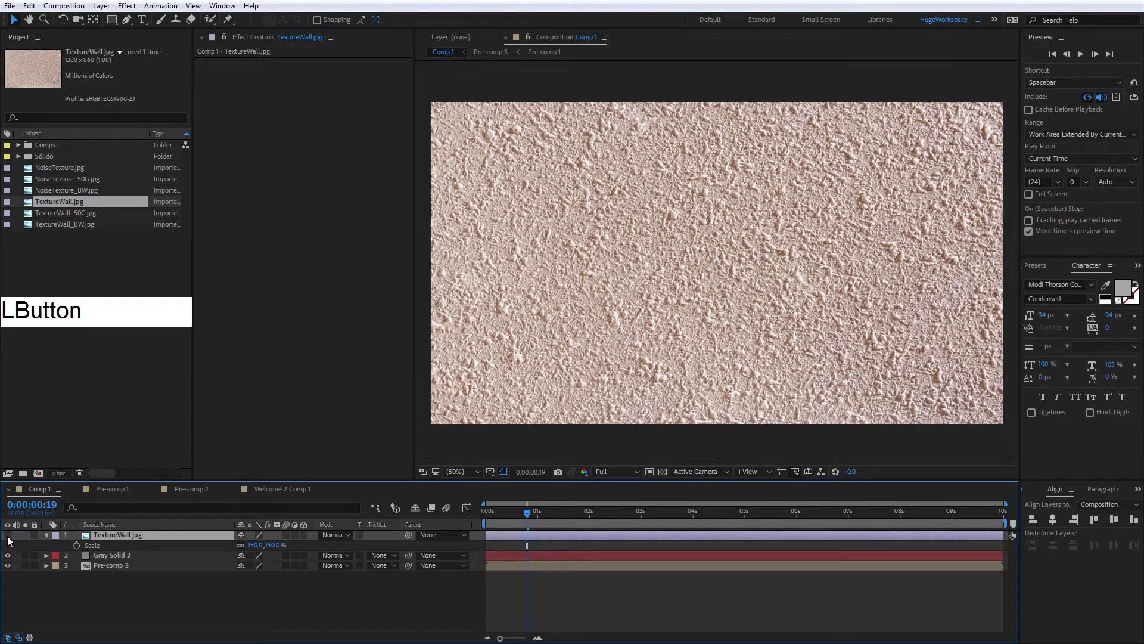
click(7, 535)
click(8, 535)
click(7, 535)
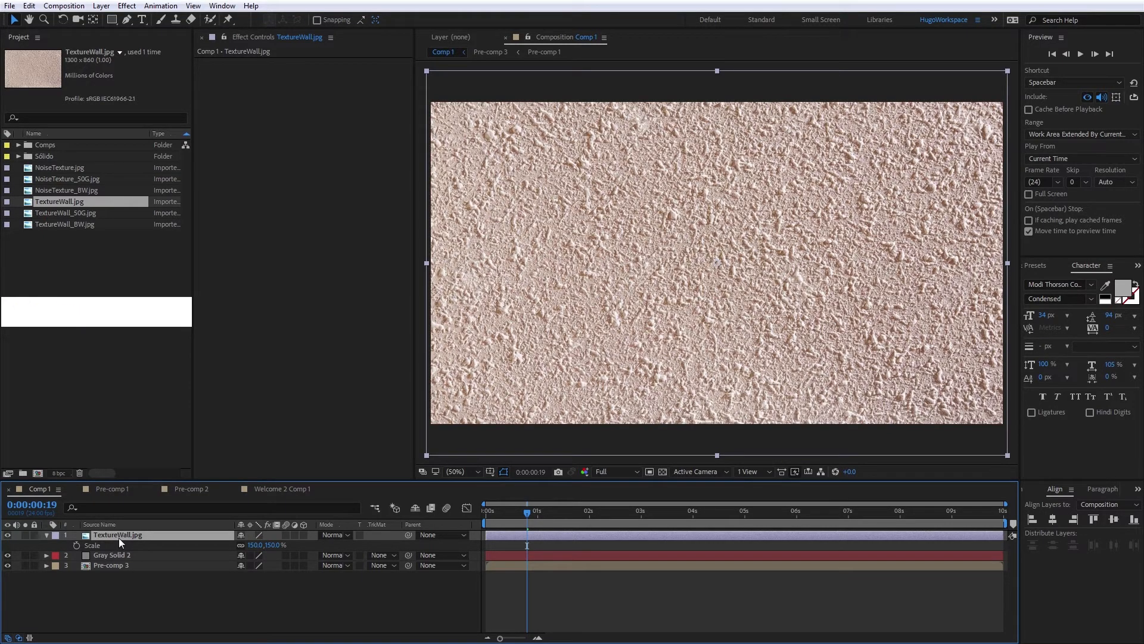
- Apply Hue/Saturation to the TextureWall.jpg layer and set Master Saturation to -100
key(ctrl+space)
text(u)
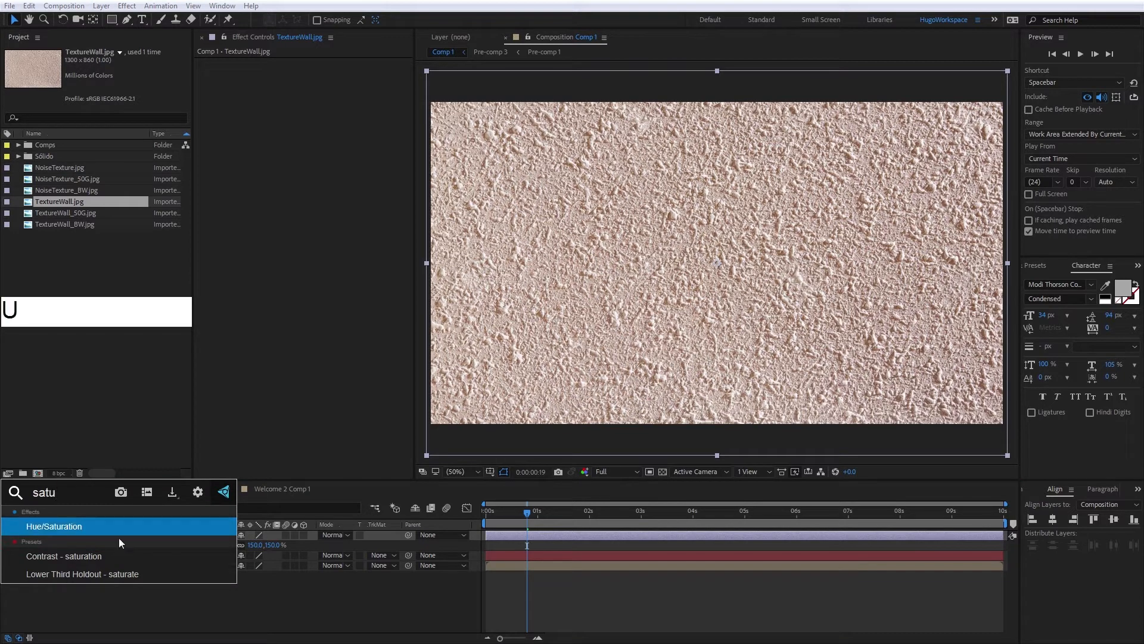
click(126, 531)
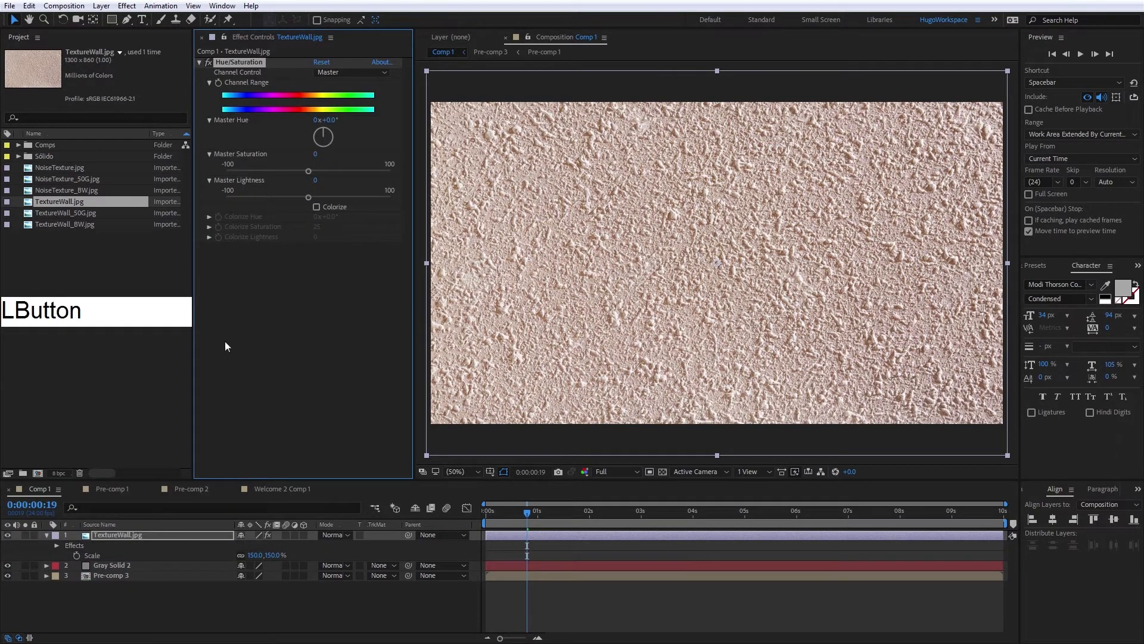
click(302, 166)
drag(308, 171, 224, 172)
- Apply Curves to the TextureWall.jpg layer, lowering the highlights and adjusting the midtone and black points to darken it
key(ctrl+space)
text(curv)
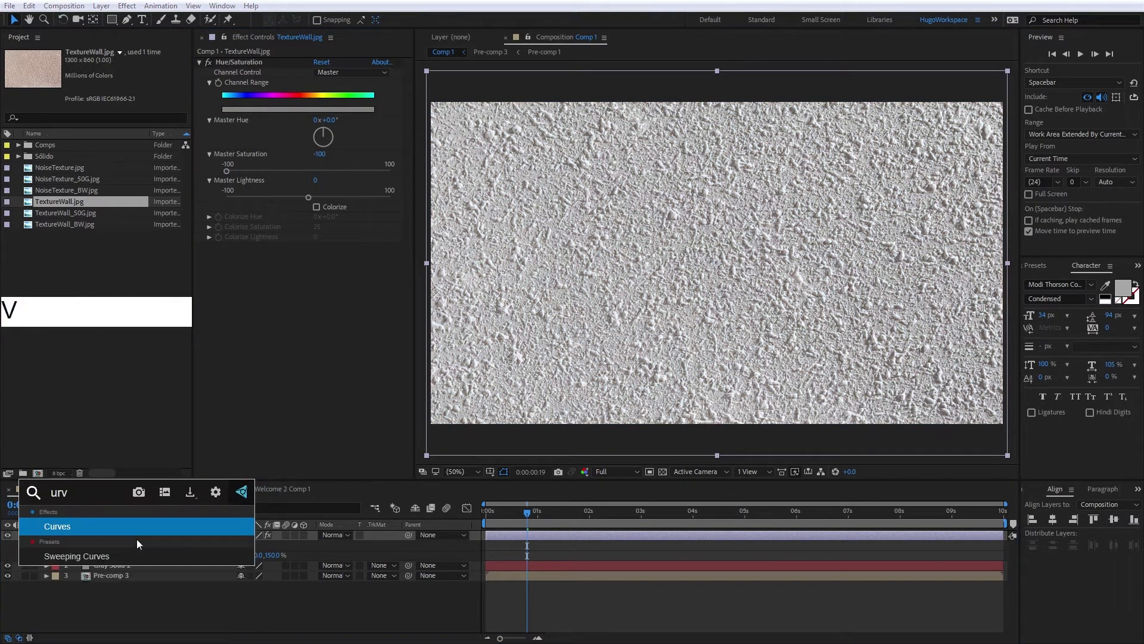
click(135, 529)
drag(363, 294, 376, 338)
drag(292, 389, 281, 384)
drag(224, 434, 243, 437)
- Compare the wall texture with the gray solid and lower the curve's white point further to match it
click(7, 535)
click(8, 535)
drag(363, 338, 364, 357)
click(8, 536)
click(8, 535)
- Set the TextureWall.jpg layer's blending mode to Soft Light and check it at the composition's start
click(155, 534)
click(334, 535)
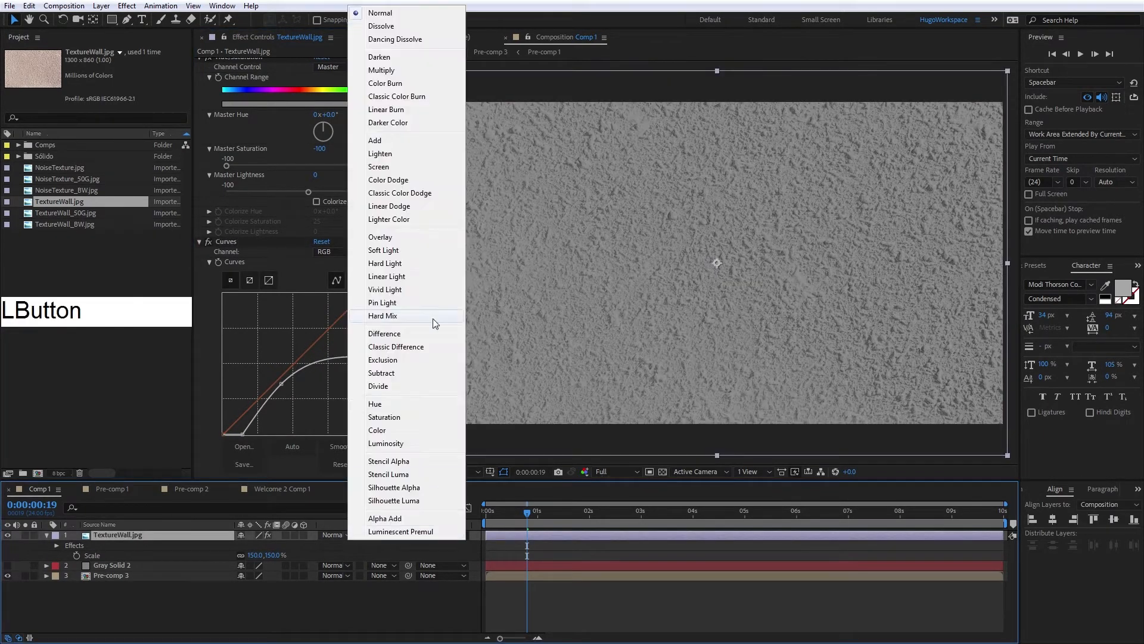
click(398, 252)
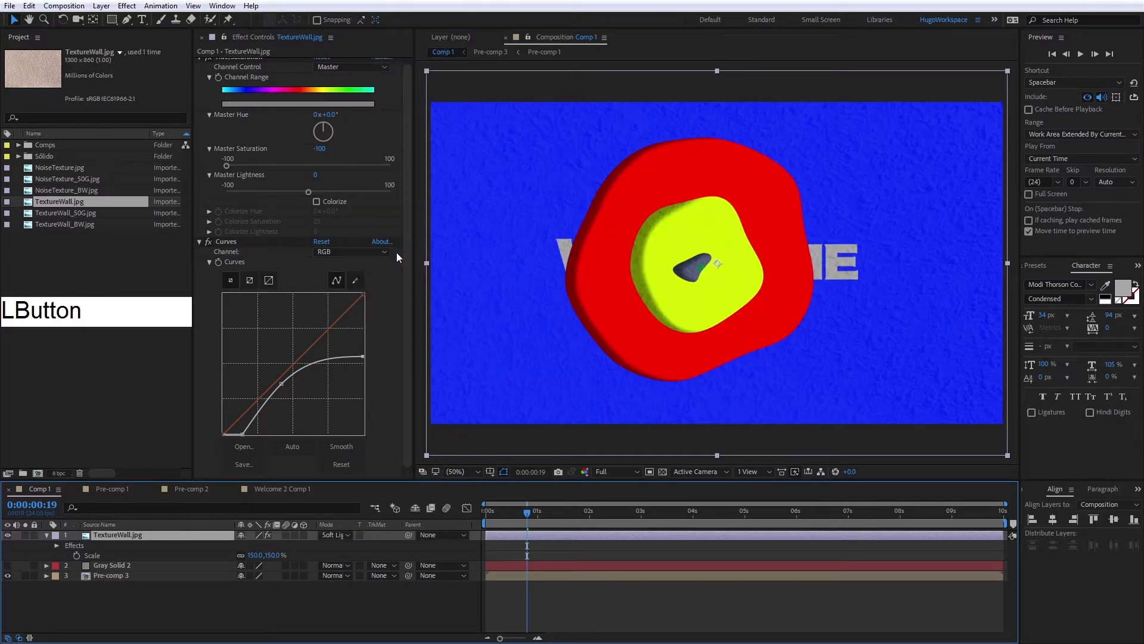
drag(514, 511, 473, 517)
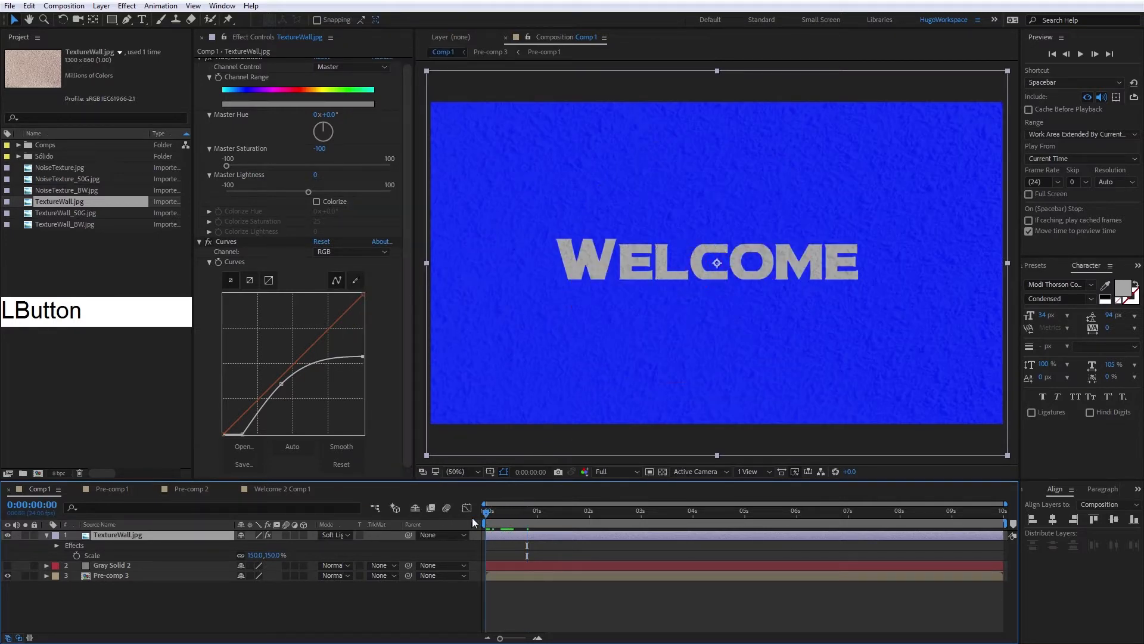
- Set the TextureWall.jpg layer's blending mode to Overlay and check the frame at 0:00:01:00
click(341, 532)
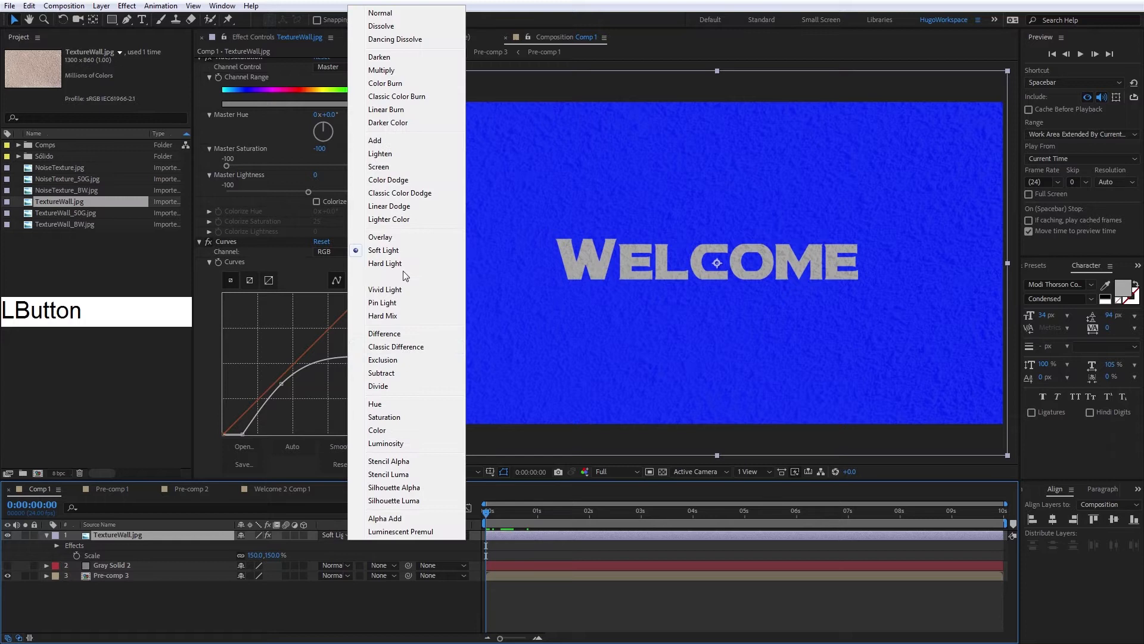
click(395, 239)
drag(500, 510, 536, 511)
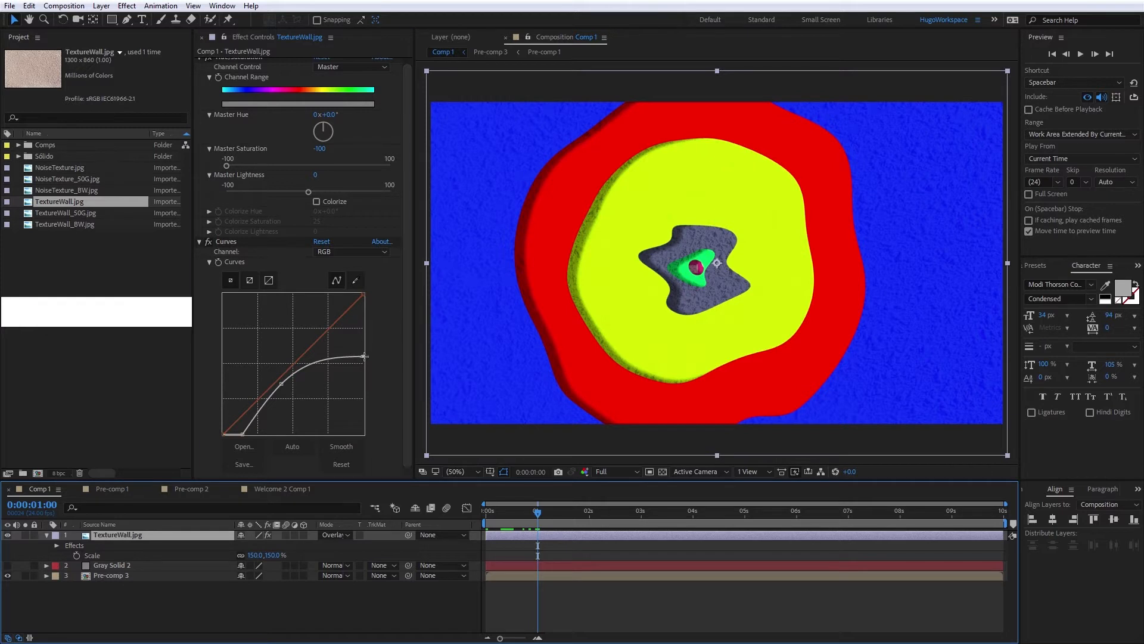
- Raise the TextureWall.jpg curve's white point slightly, darken its midtone point, and check the frame at 0:00:01:06
drag(360, 356, 364, 343)
mouse_move(282, 383)
mouse_down()
mouse_move(290, 373)
mouse_move(292, 384)
mouse_up()
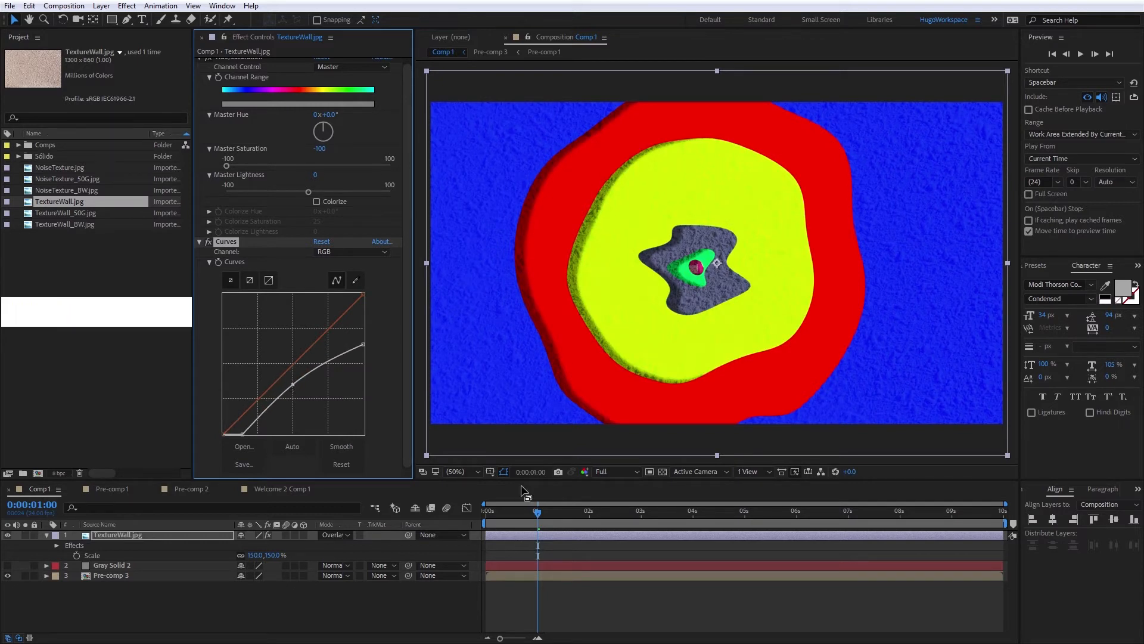
mouse_move(537, 513)
mouse_down()
mouse_move(481, 519)
mouse_move(551, 511)
mouse_up()
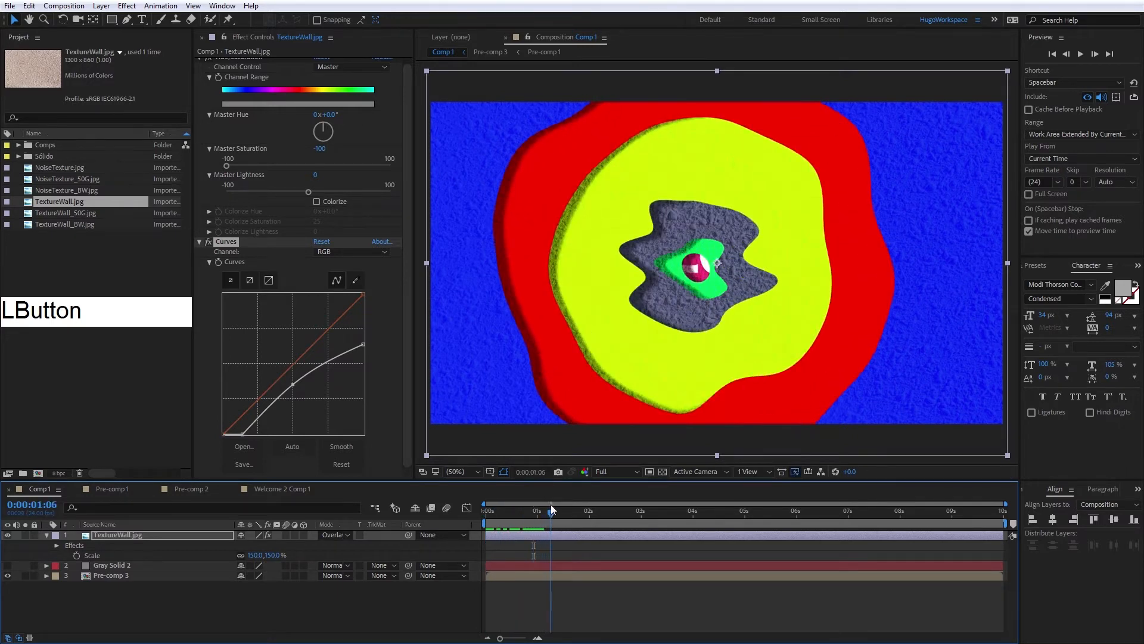
- Set the TextureWall.jpg layer's blending mode to Hard Light and its opacity to 30%
drag(341, 538, 387, 269)
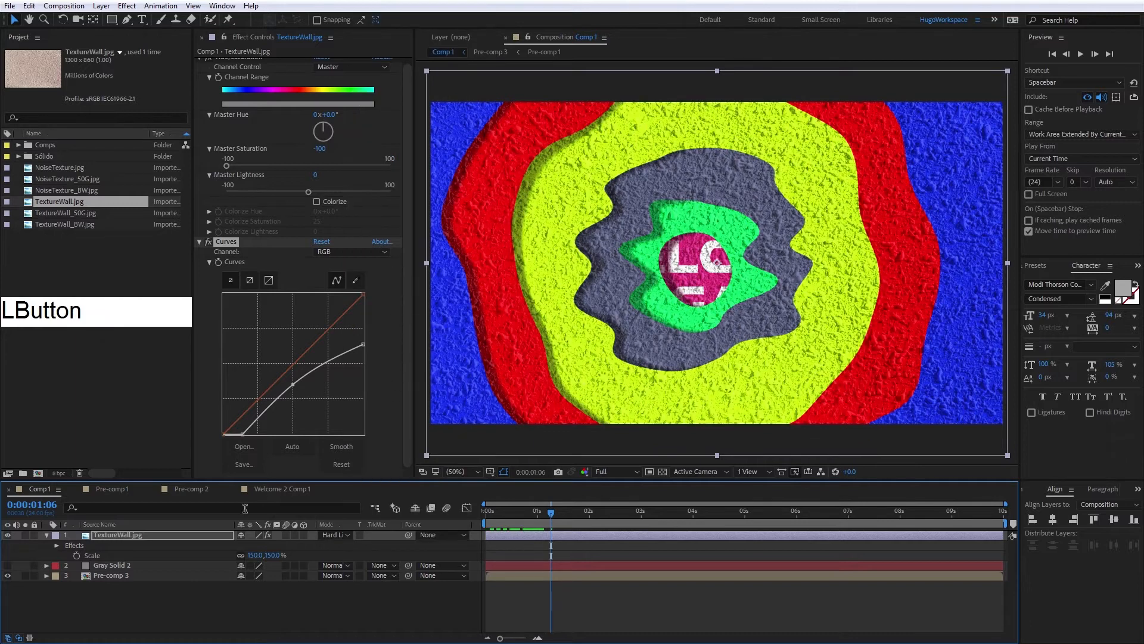
click(148, 531)
key(t)
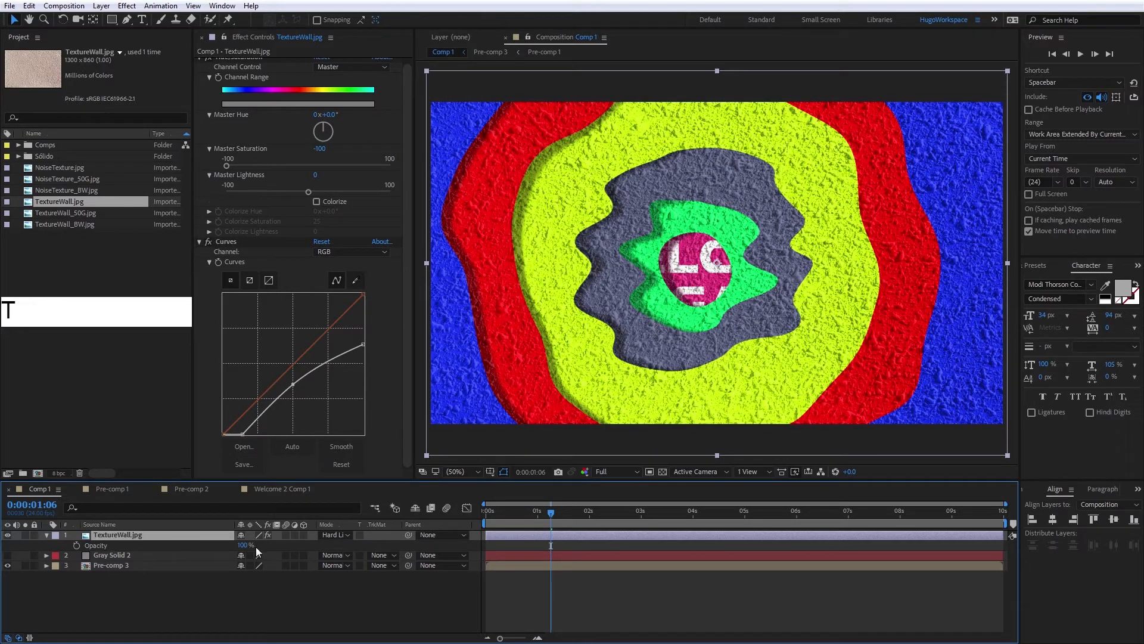
click(246, 545)
text(30)
key(Return)
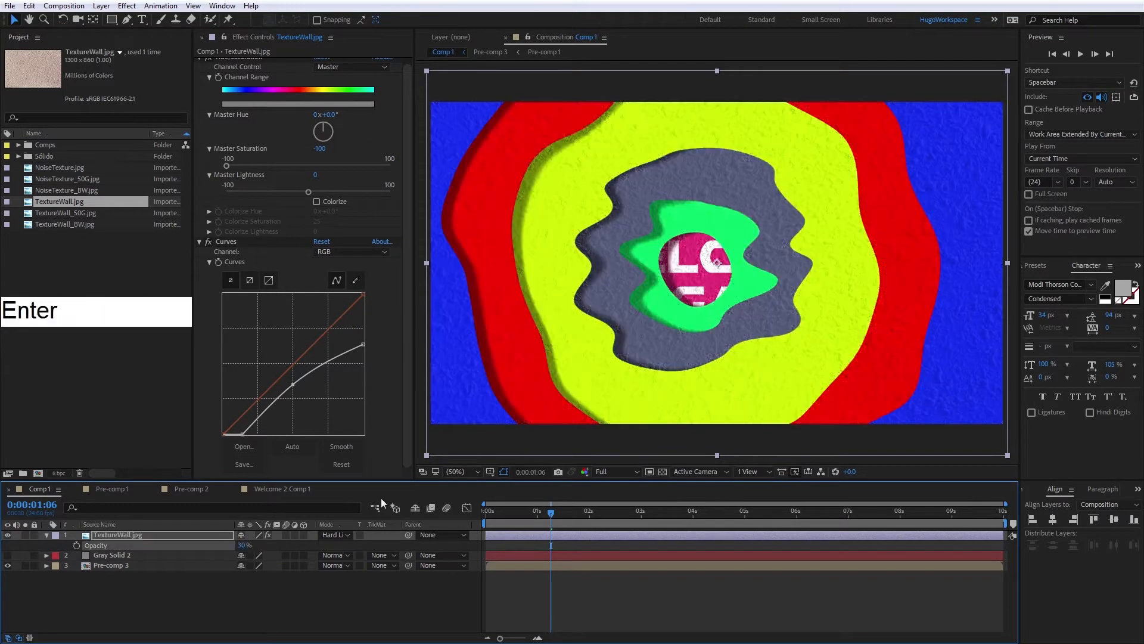
- Set the TextureWall.jpg layer's opacity to 50% and check it at the composition's start
click(242, 545)
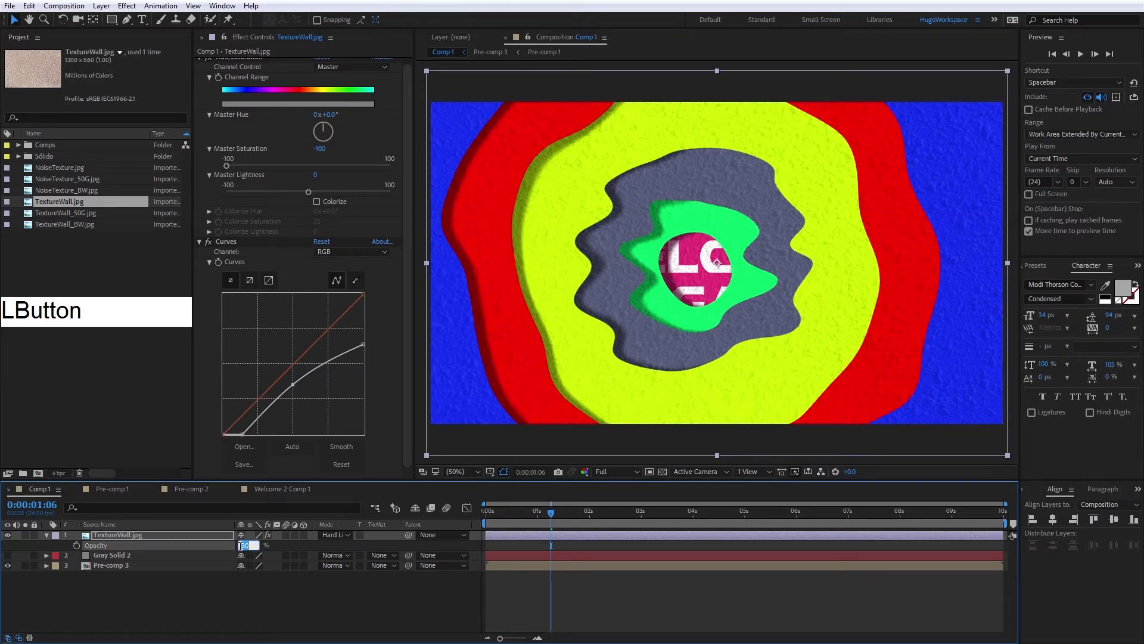
text(50)
key(Return)
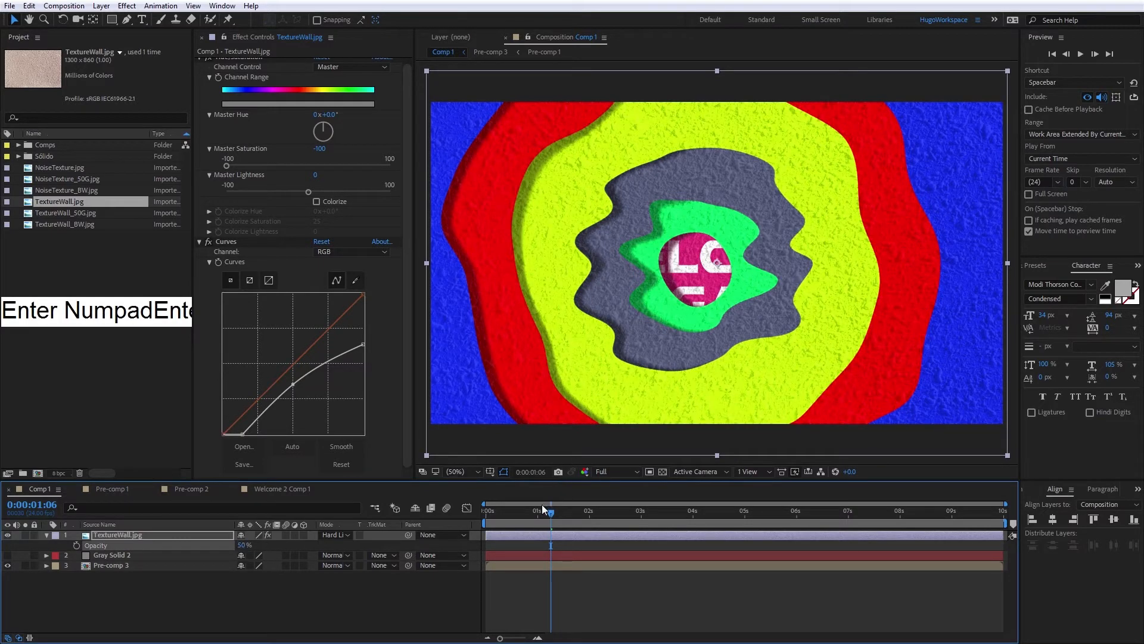
drag(544, 508, 484, 520)
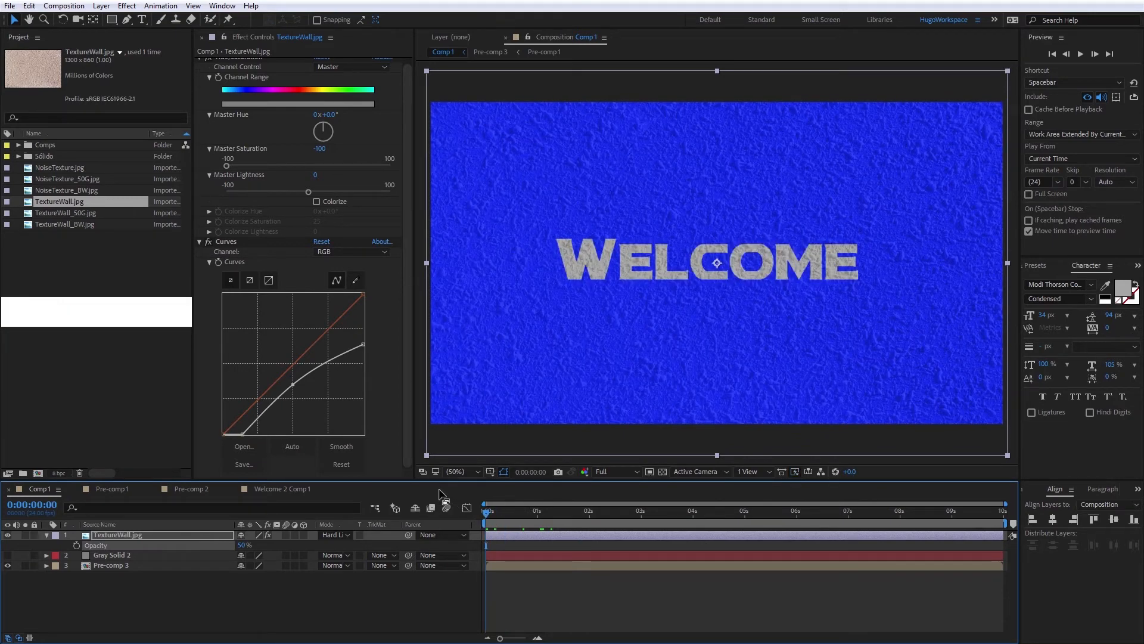
- Set the TextureWall.jpg layer's blending mode to Normal
click(141, 535)
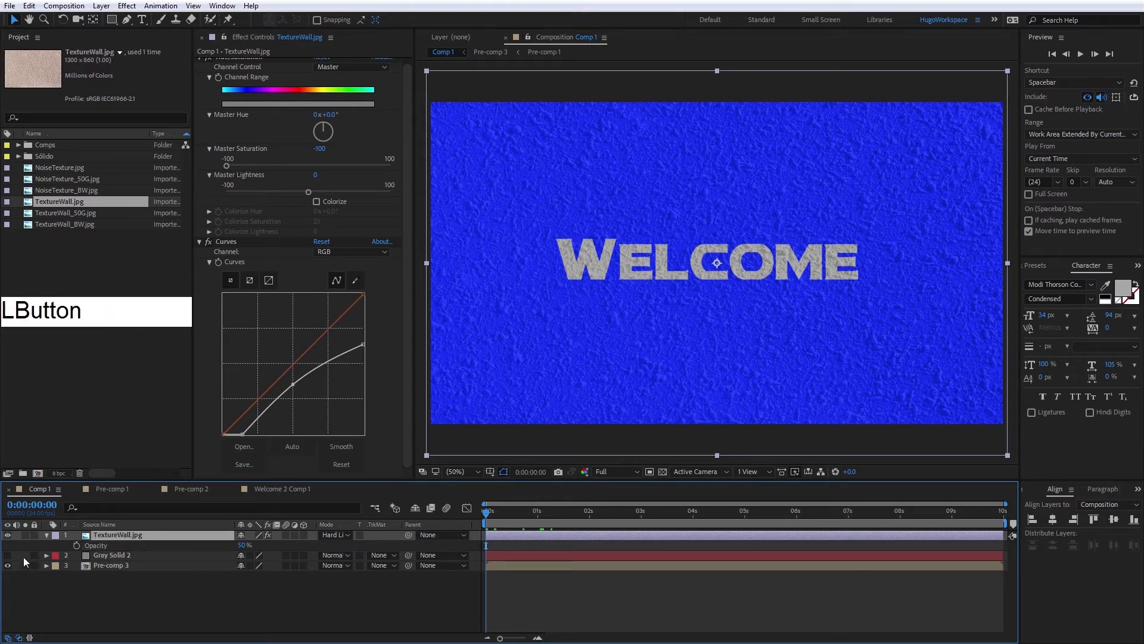
click(324, 531)
click(397, 16)
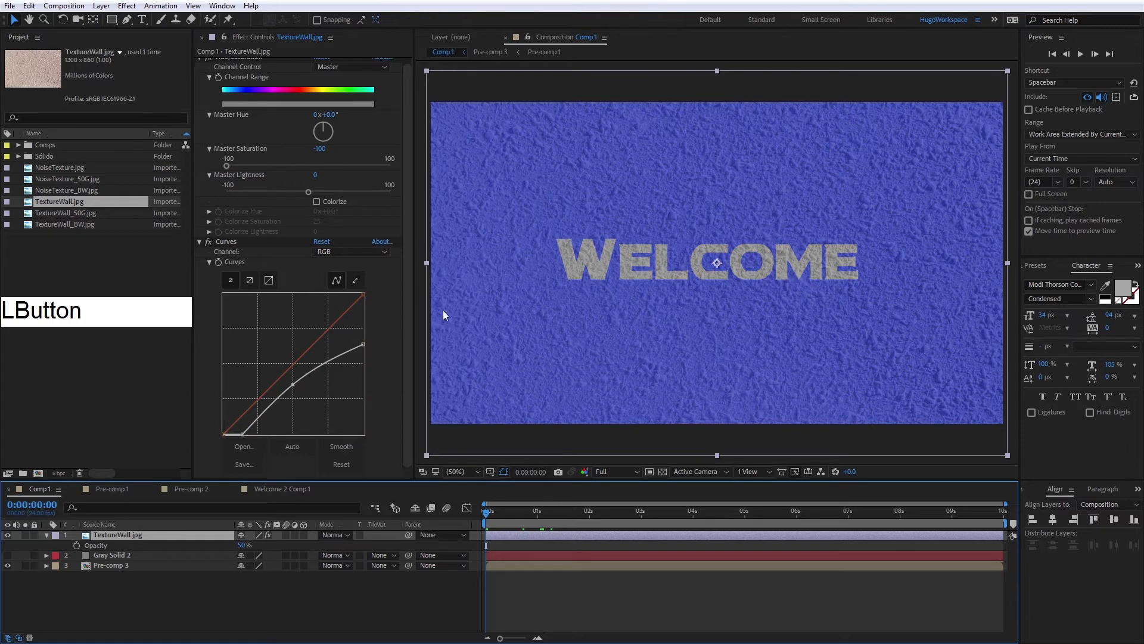
- Solo the TextureWall.jpg layer and reset its Curves effect
click(25, 536)
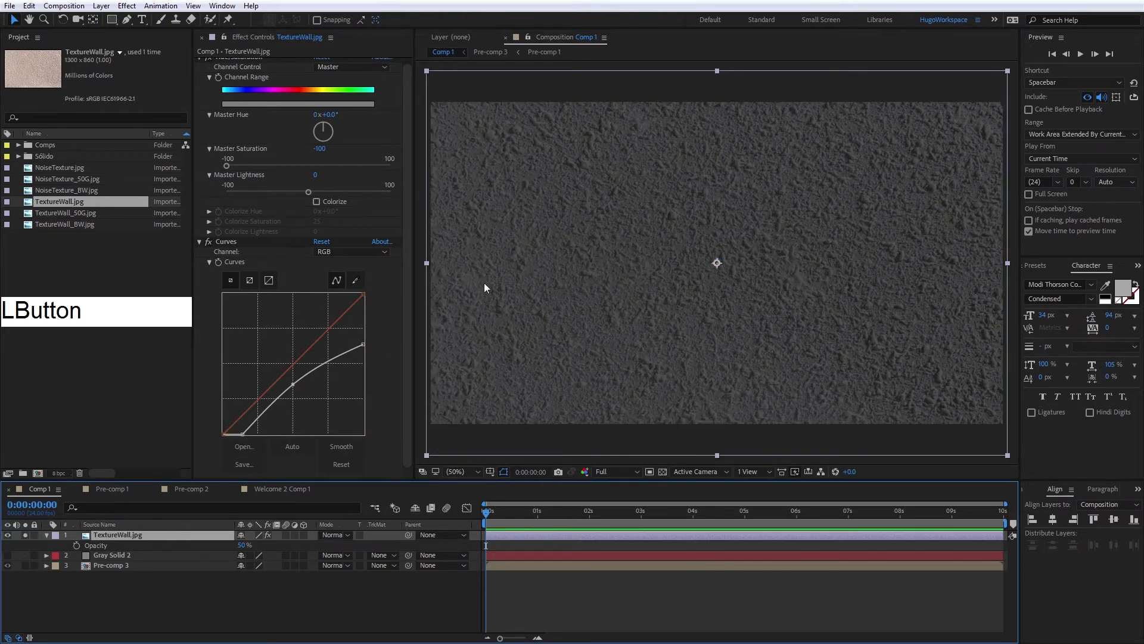
click(322, 241)
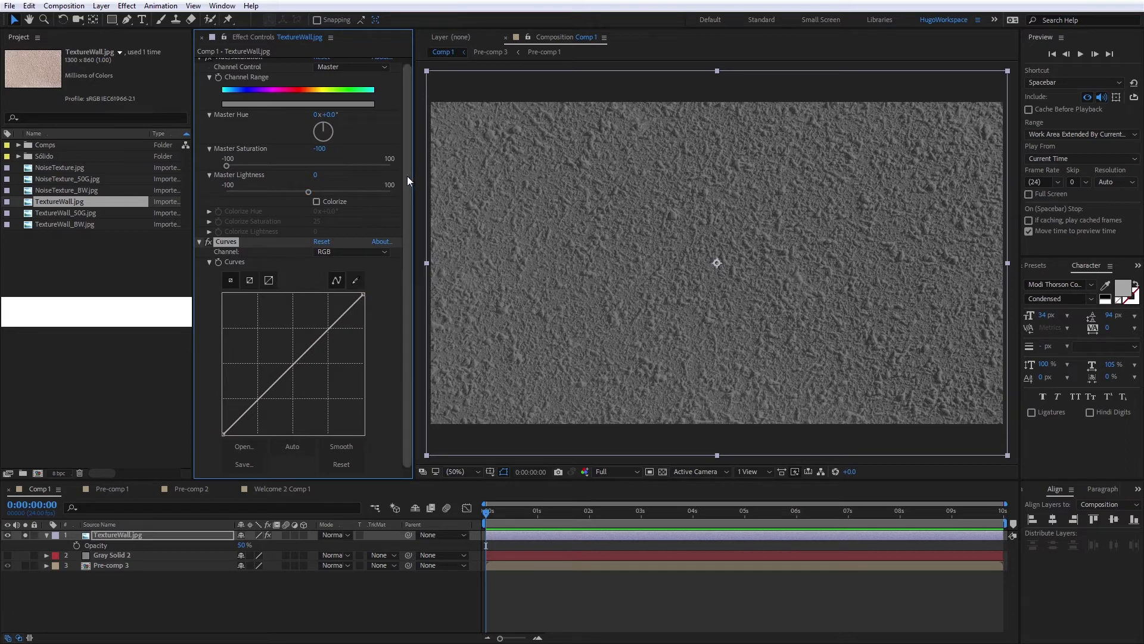
- Set the TextureWall.jpg layer's opacity to 100%, turning Hue/Saturation off and back on to compare the original color
drag(406, 177, 407, 147)
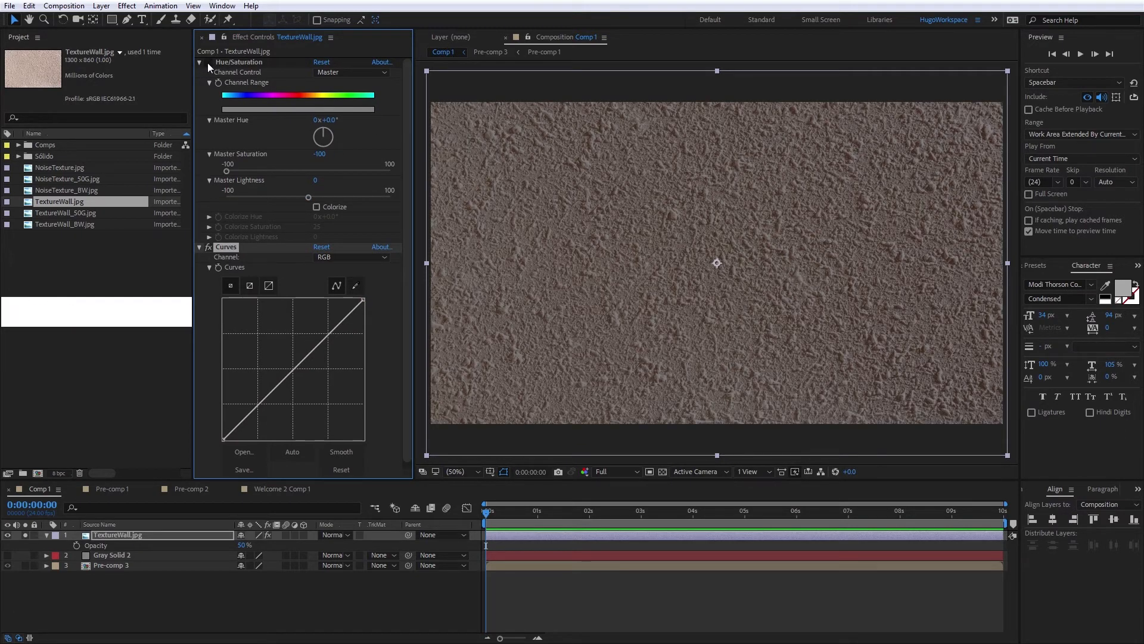
click(133, 535)
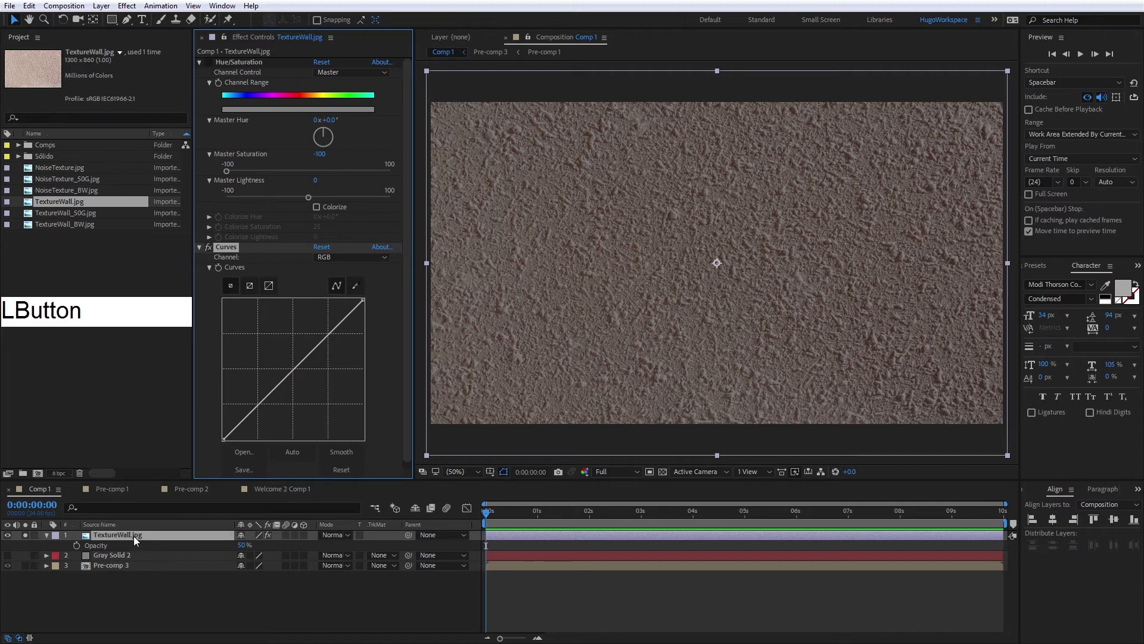
drag(245, 548, 274, 548)
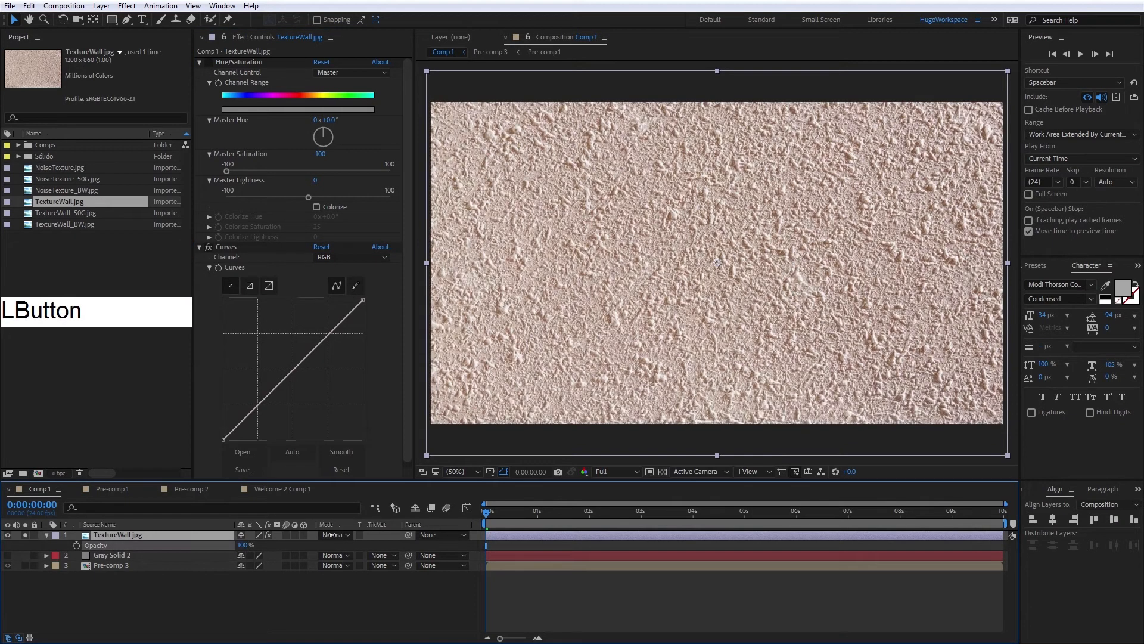
click(207, 62)
- Steepen the TextureWall.jpg curve to near pure black and white by moving its white and black points inward and adding a midtone point
drag(407, 245, 407, 267)
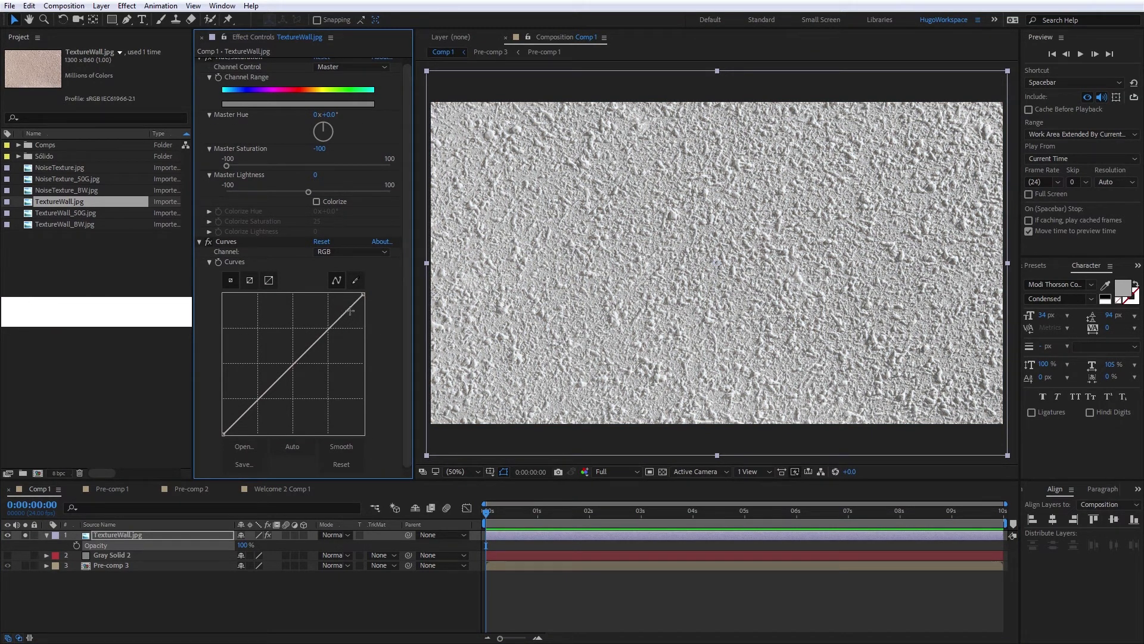
click(363, 295)
drag(362, 295, 325, 294)
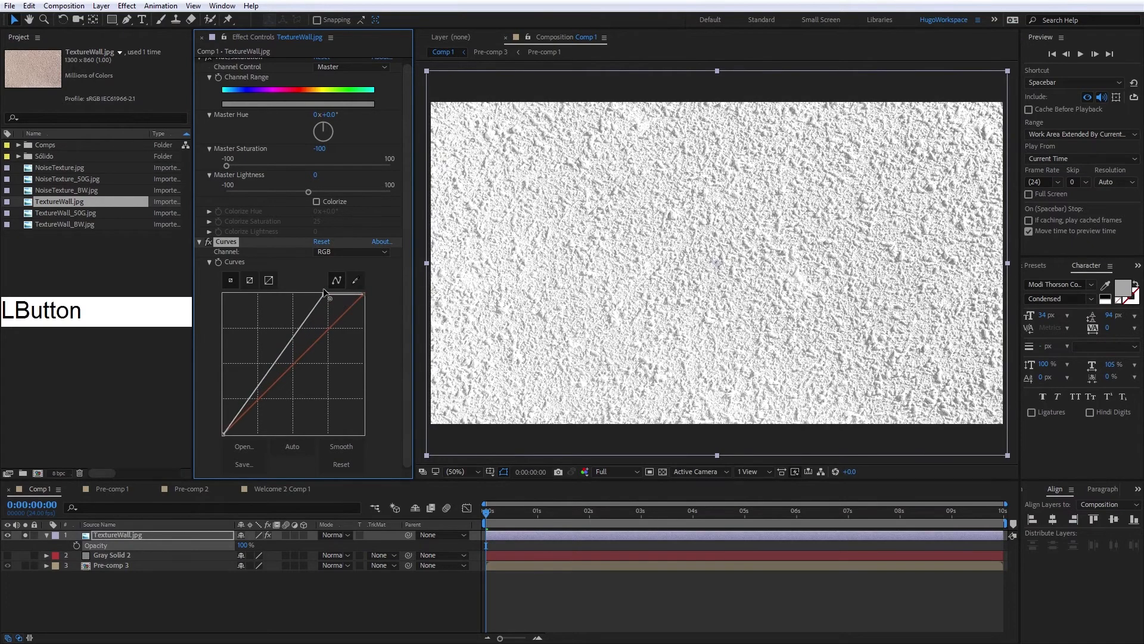
drag(225, 434, 309, 437)
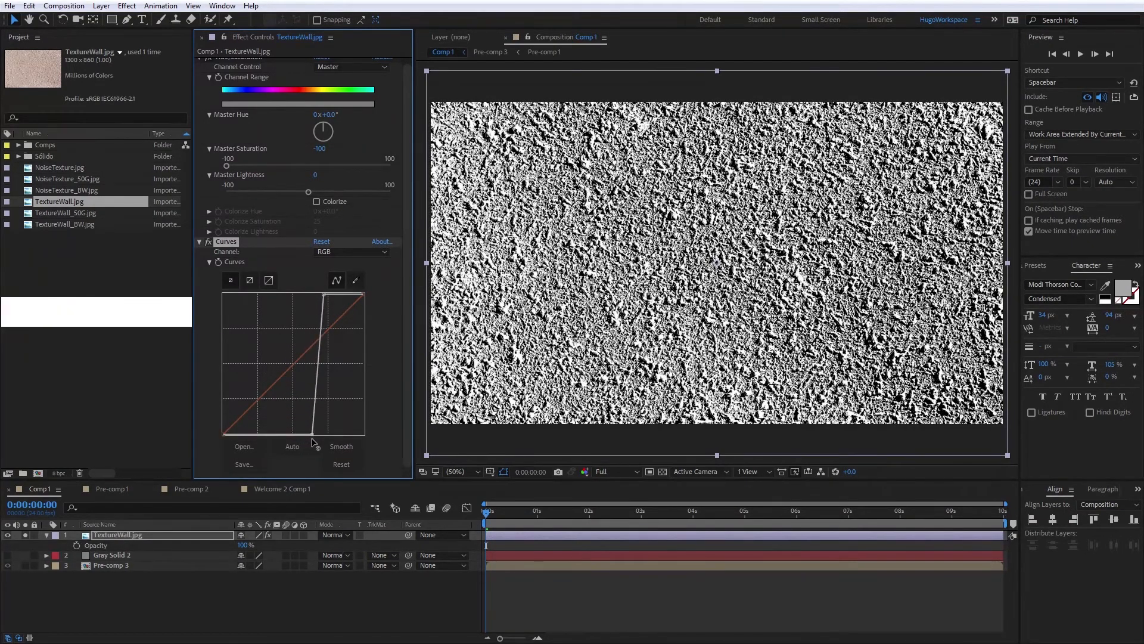
drag(316, 364, 318, 367)
click(536, 596)
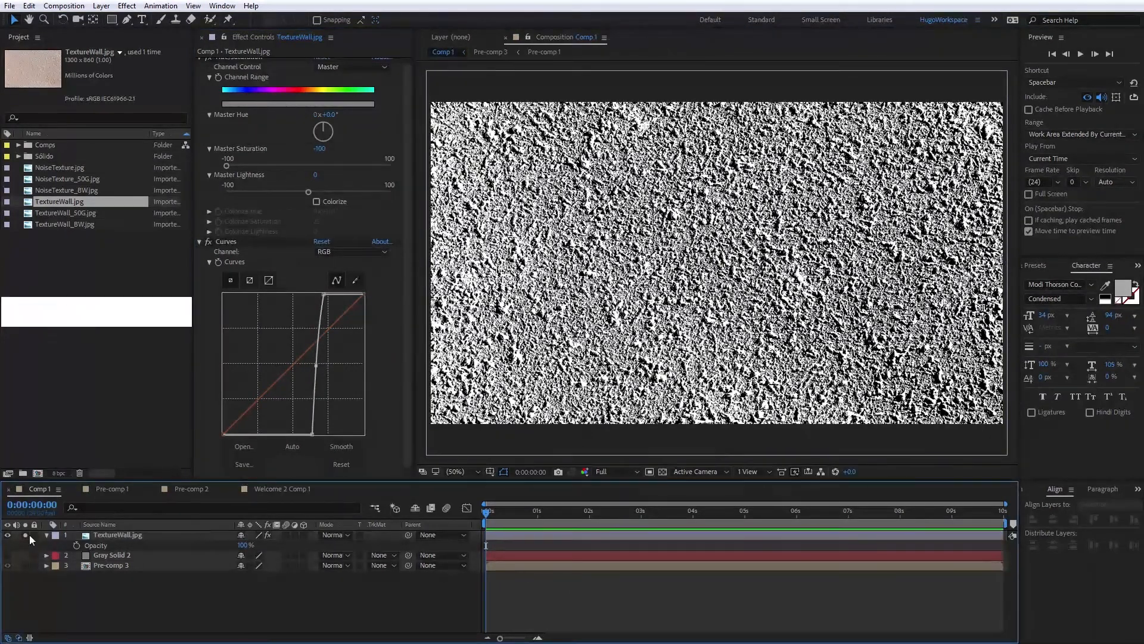
- Unsolo the TextureWall.jpg layer, set its blending mode to Screen, and check the frame at 0:00:00:23
click(26, 534)
click(142, 535)
click(333, 537)
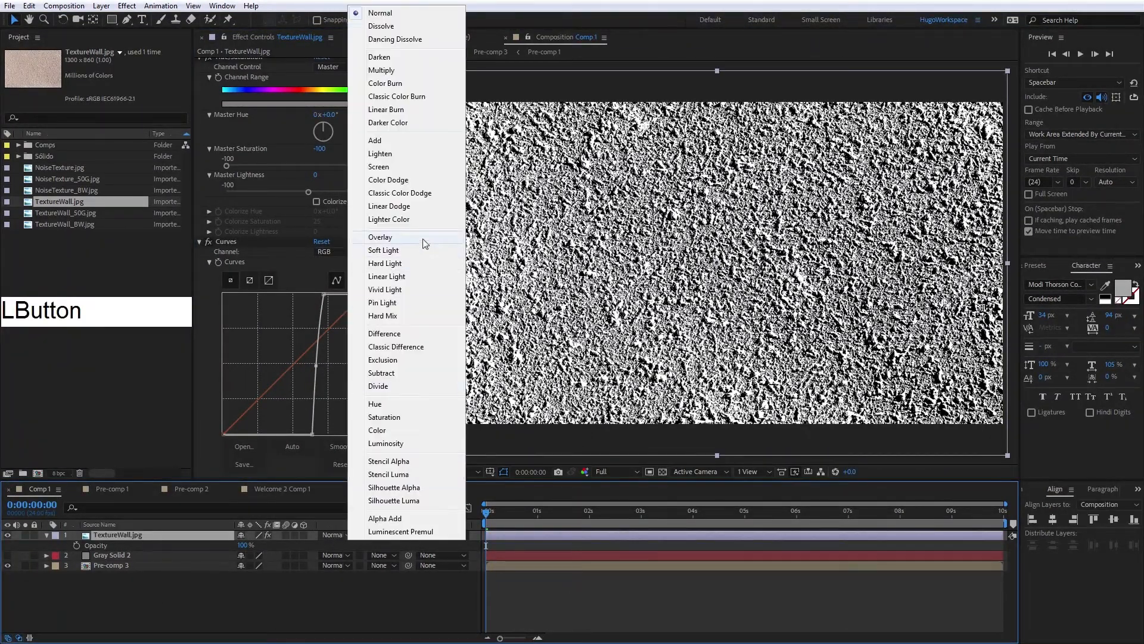
click(394, 173)
drag(526, 512, 535, 514)
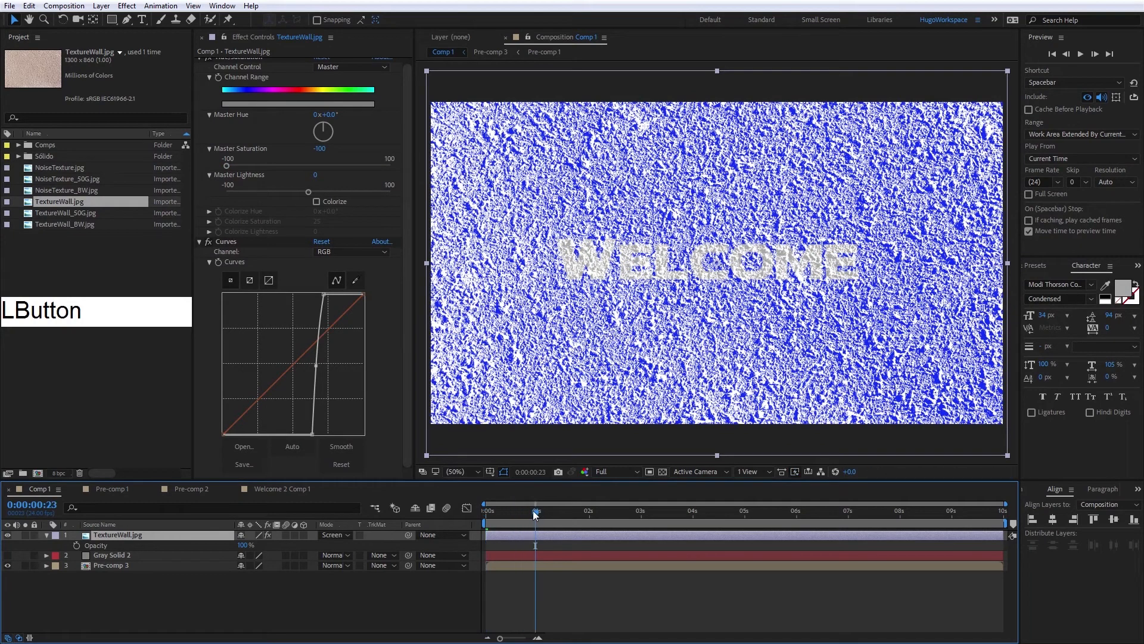
- Try Multiply as the TextureWall.jpg layer's blending mode and check frames up to 0:00:02:02 and back at 0:00:00:04
click(338, 535)
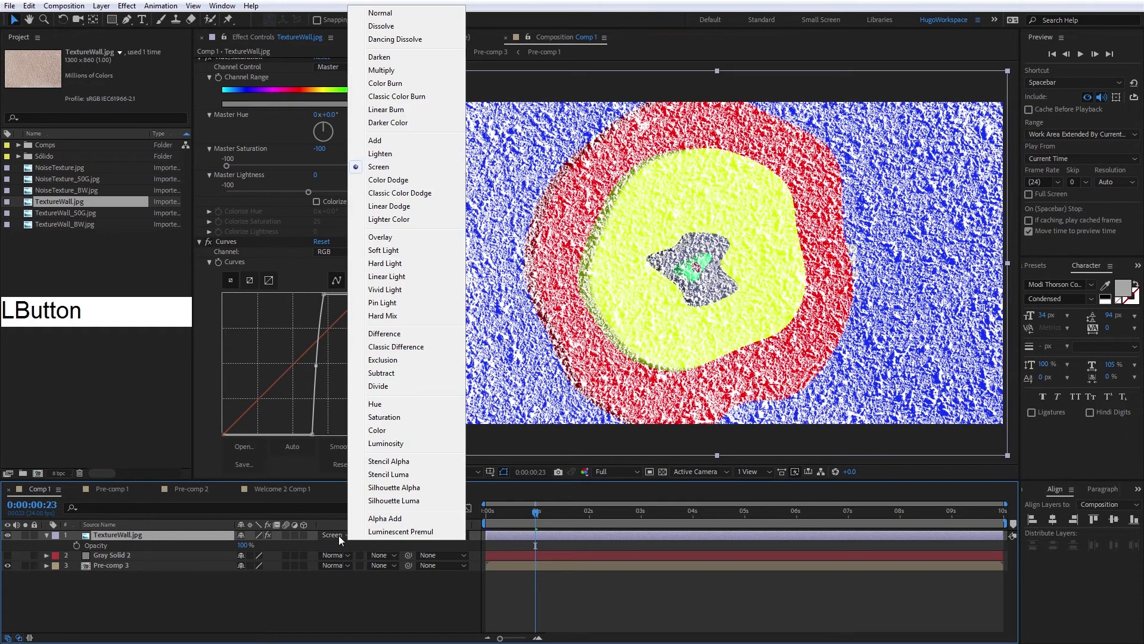
click(401, 69)
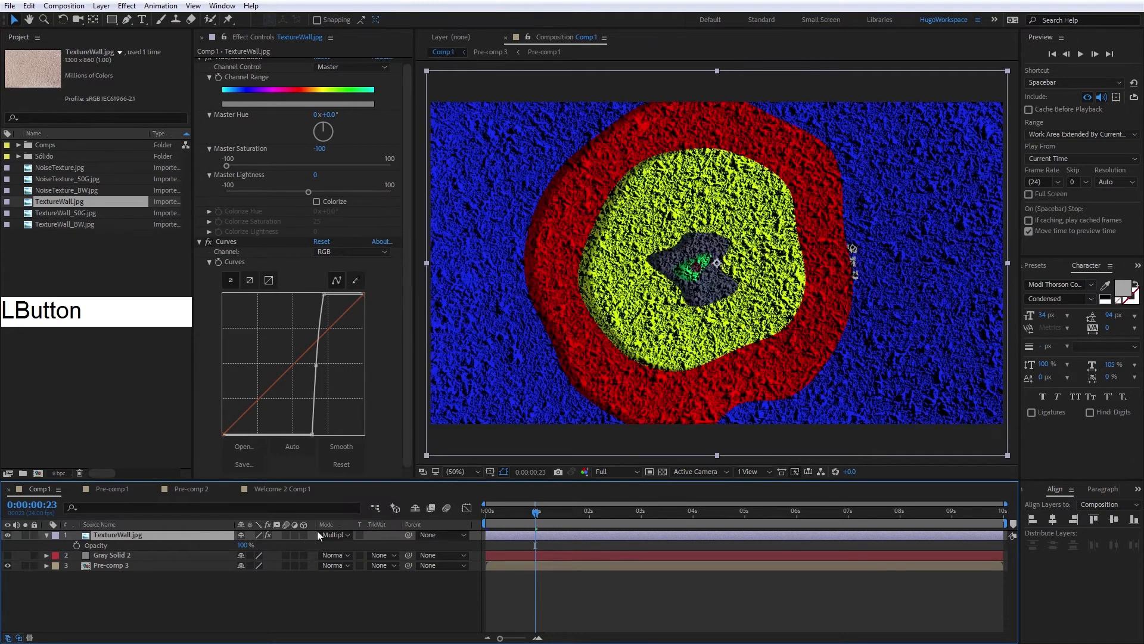
drag(511, 513, 584, 513)
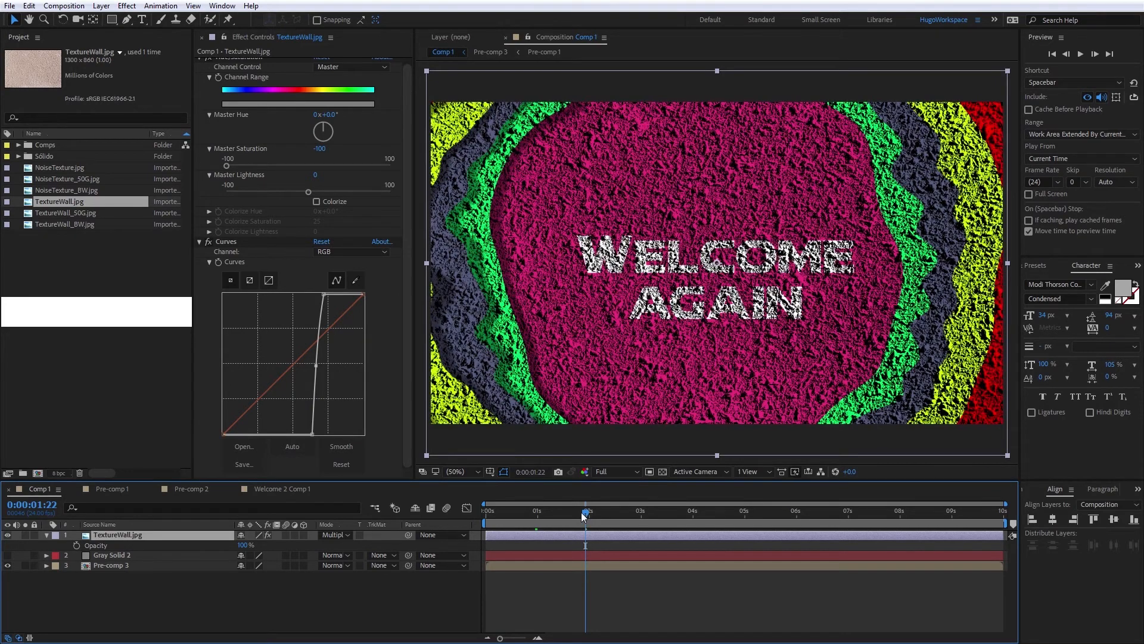
drag(583, 516, 603, 510)
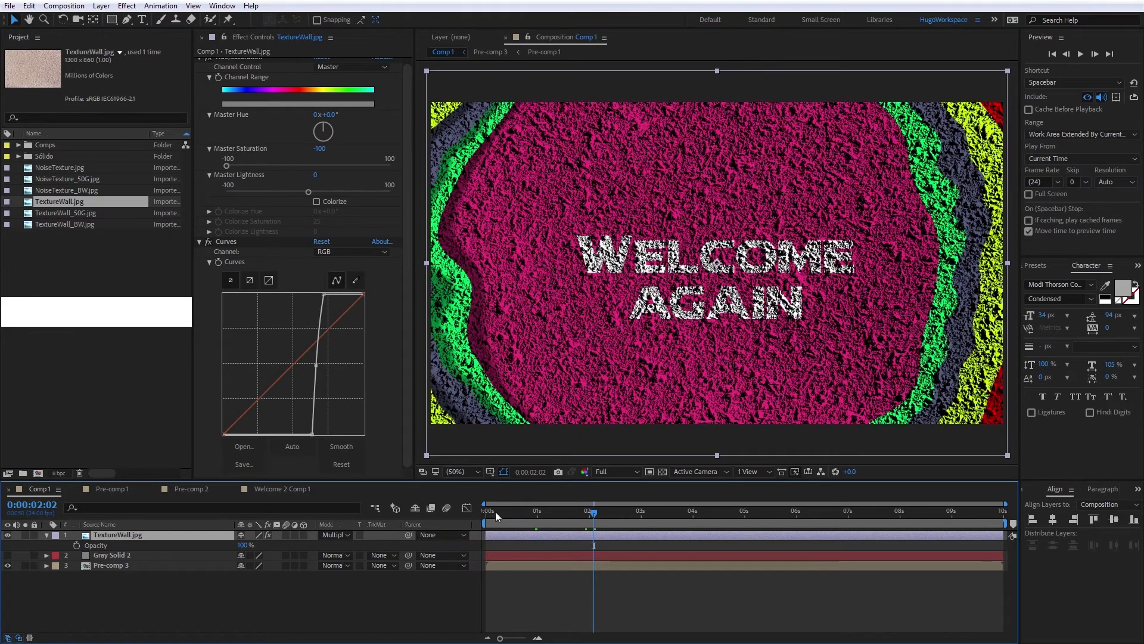
click(496, 511)
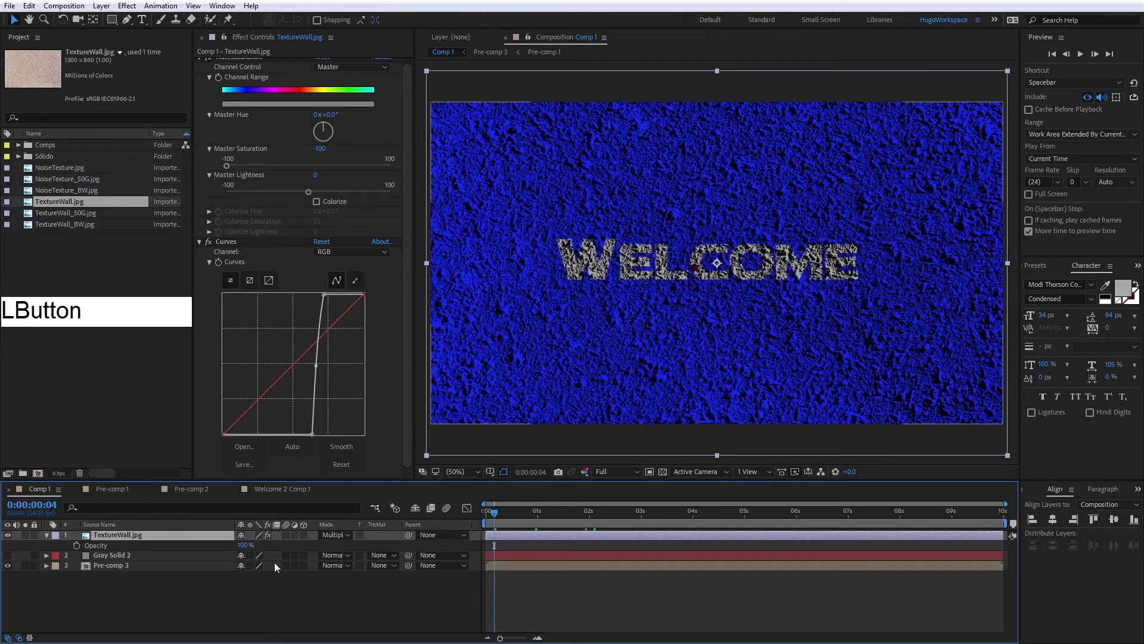
- Set the TextureWall.jpg layer's blending mode to Screen and its opacity to 40%
click(334, 534)
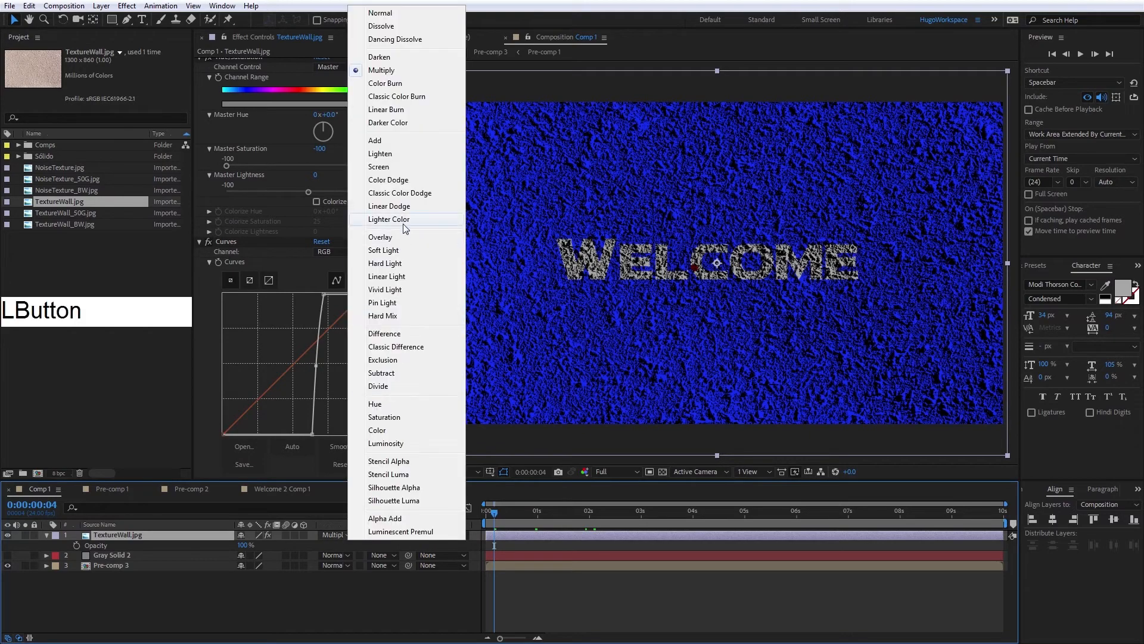
click(384, 166)
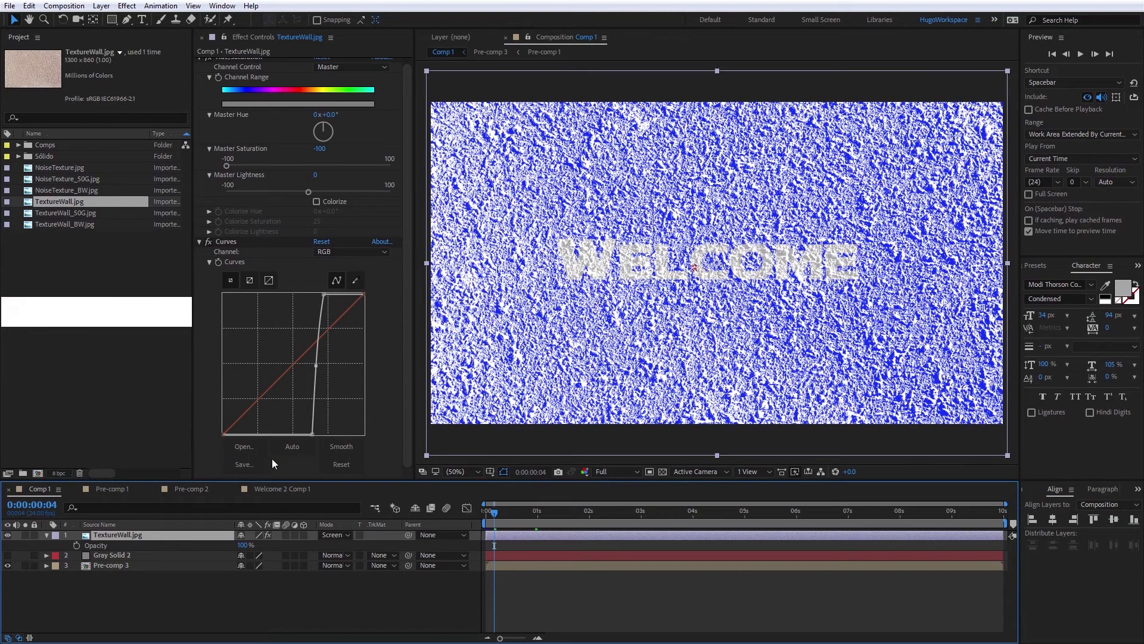
mouse_move(242, 545)
mouse_down()
mouse_move(225, 547)
mouse_move(239, 545)
mouse_up()
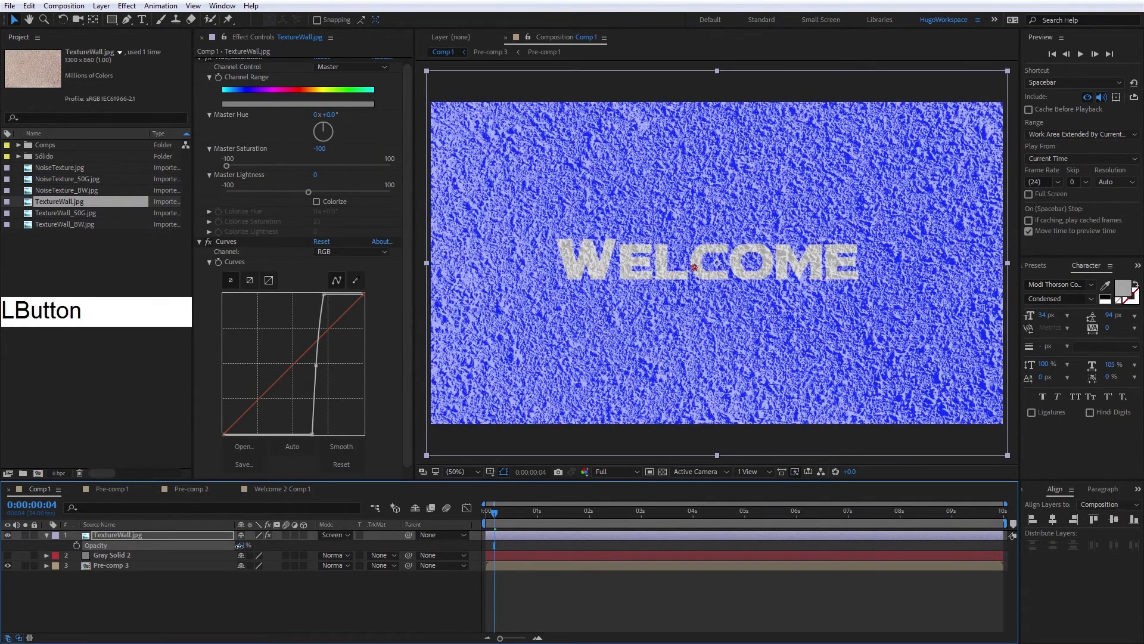
click(239, 545)
text(40)
key(KP_Enter)
click(635, 626)
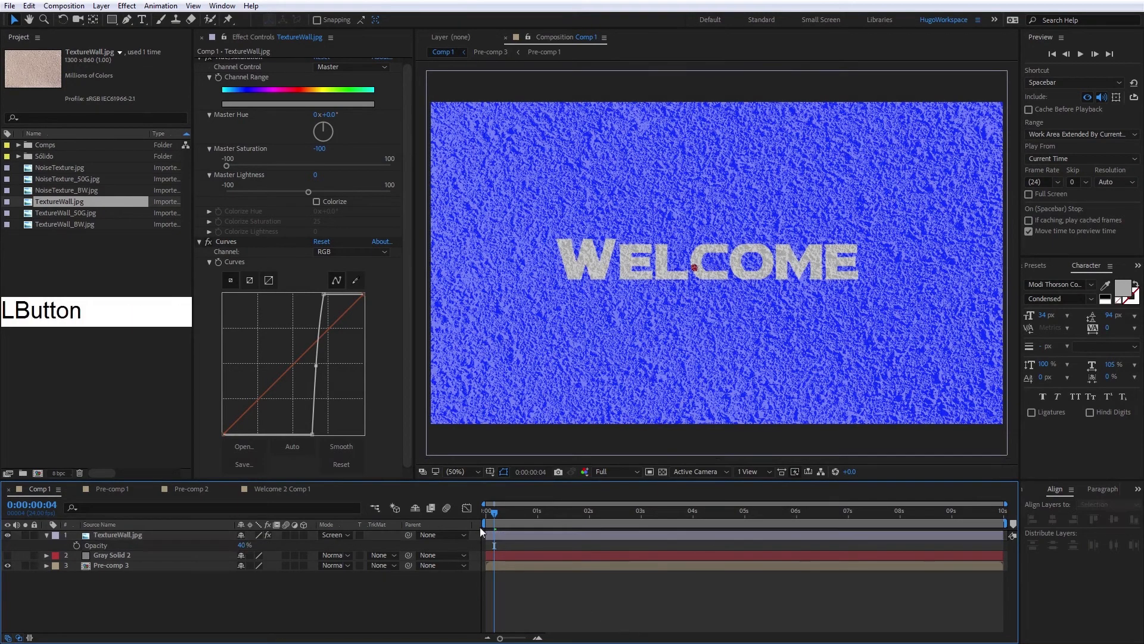
- Set the TextureWall.jpg layer's opacity to 50% and scrub the animation, ending at 0:00:01:07
click(244, 545)
text(50)
key(KP_Enter)
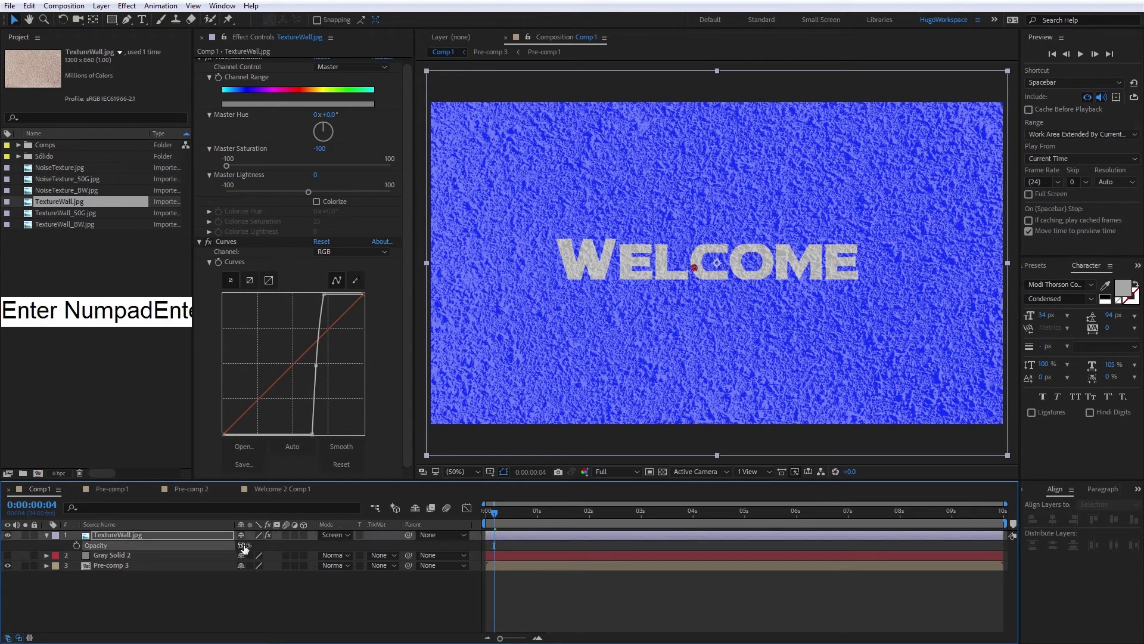
click(638, 590)
drag(524, 517, 552, 513)
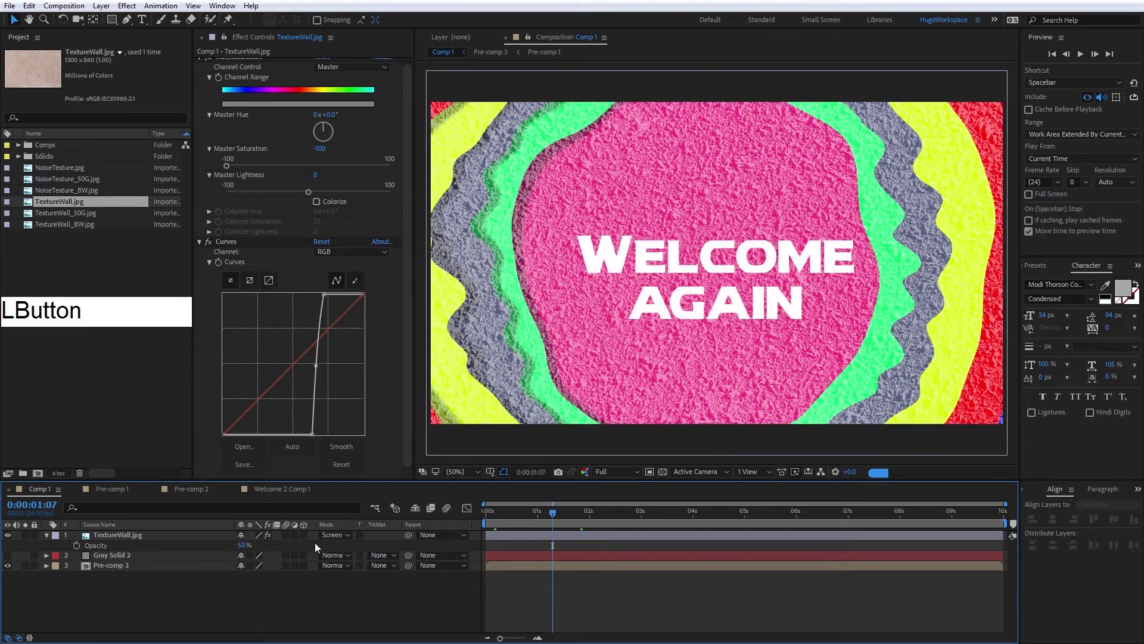
- Set the TextureWall.jpg layer's opacity to 100% and check it back at the composition's start
click(244, 545)
text(100)
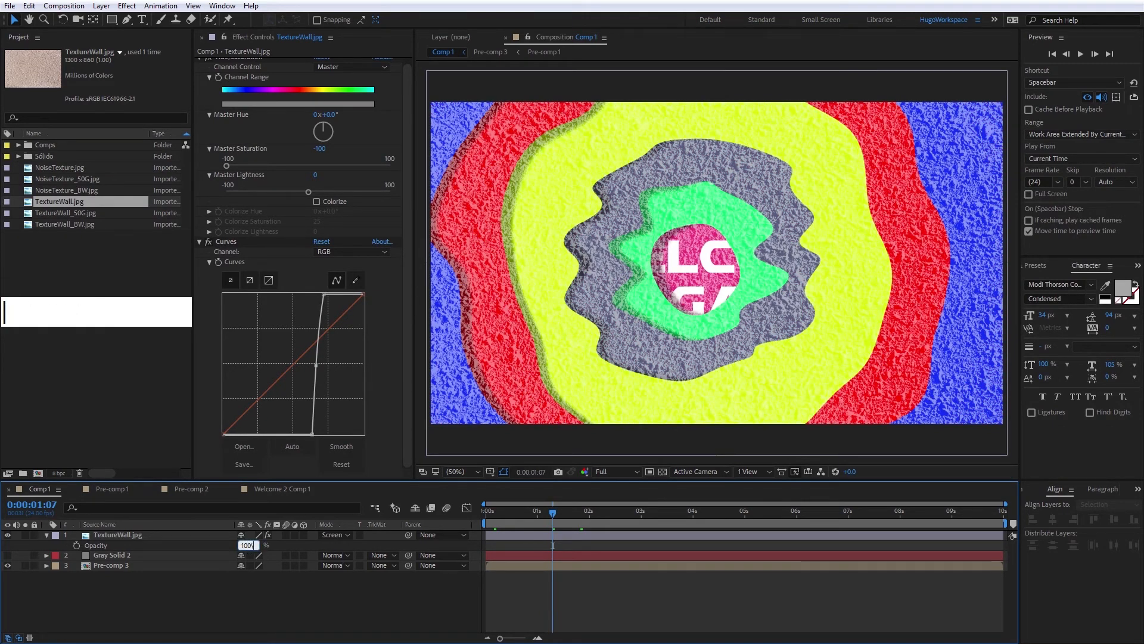
key(KP_Enter)
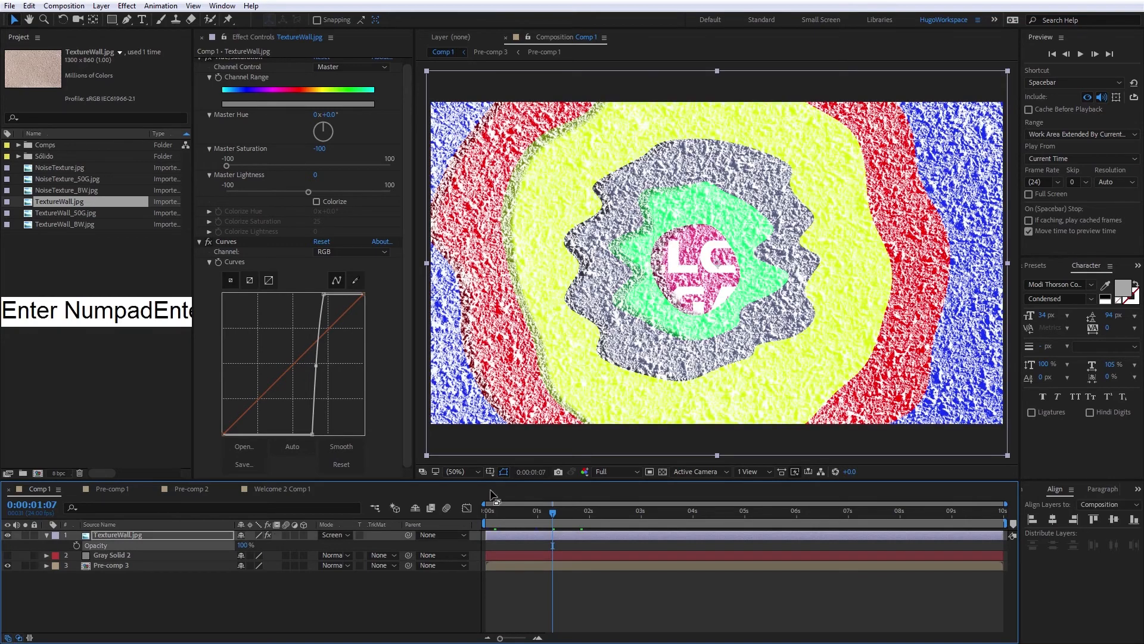
drag(529, 510, 481, 516)
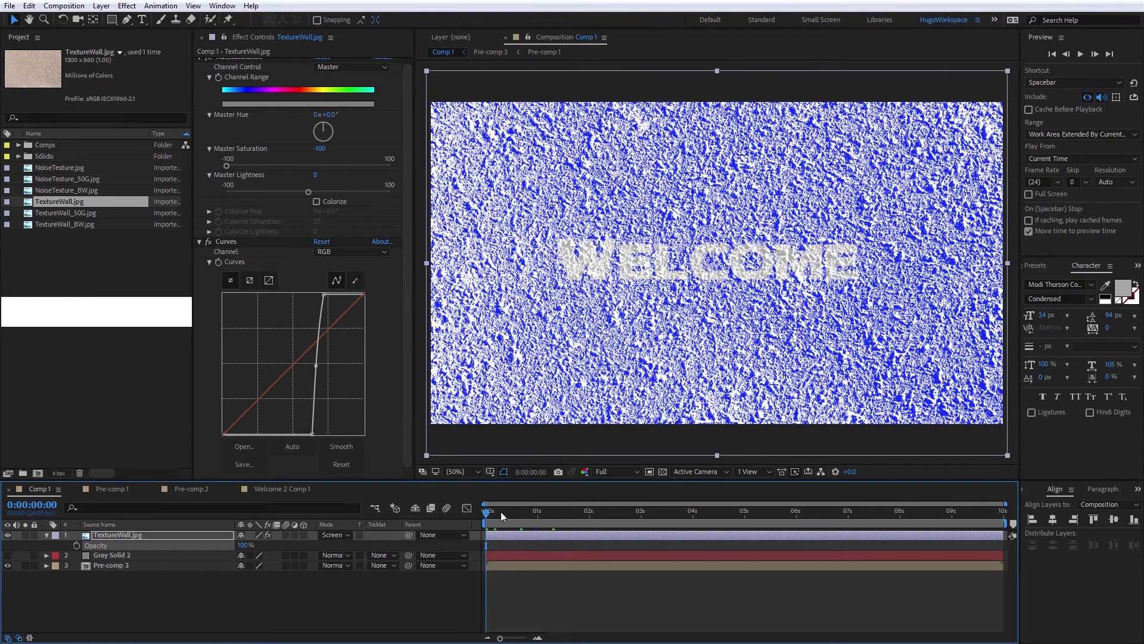
click(577, 581)
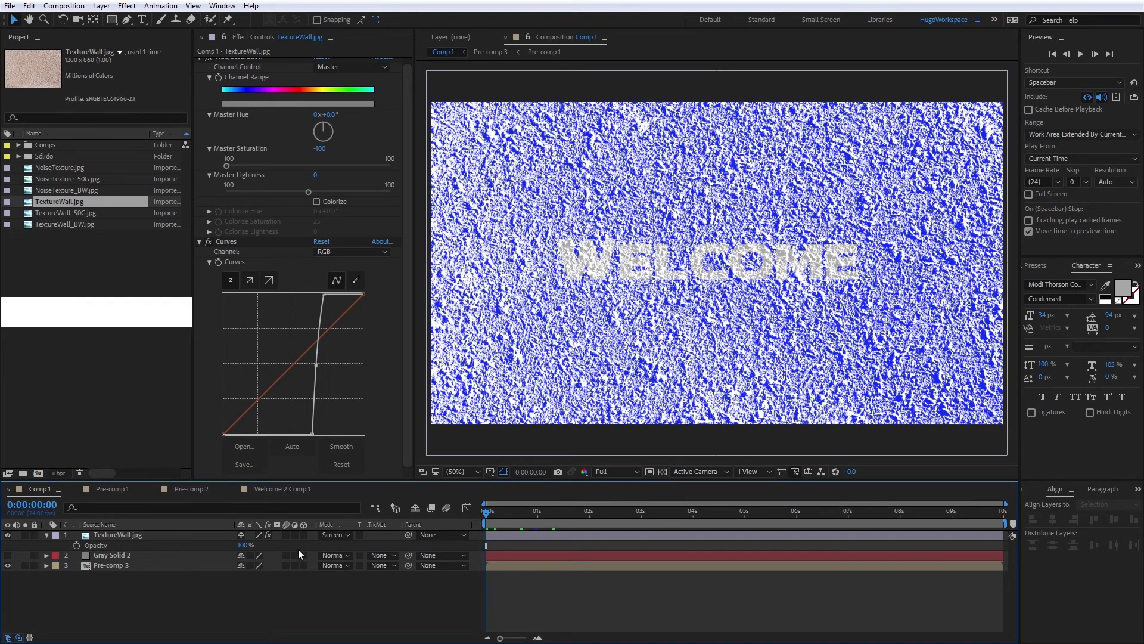
- Reduce the TextureWall.jpg layer's opacity to 51%
click(240, 544)
mouse_move(237, 548)
mouse_down()
mouse_move(222, 549)
mouse_move(237, 550)
mouse_up()
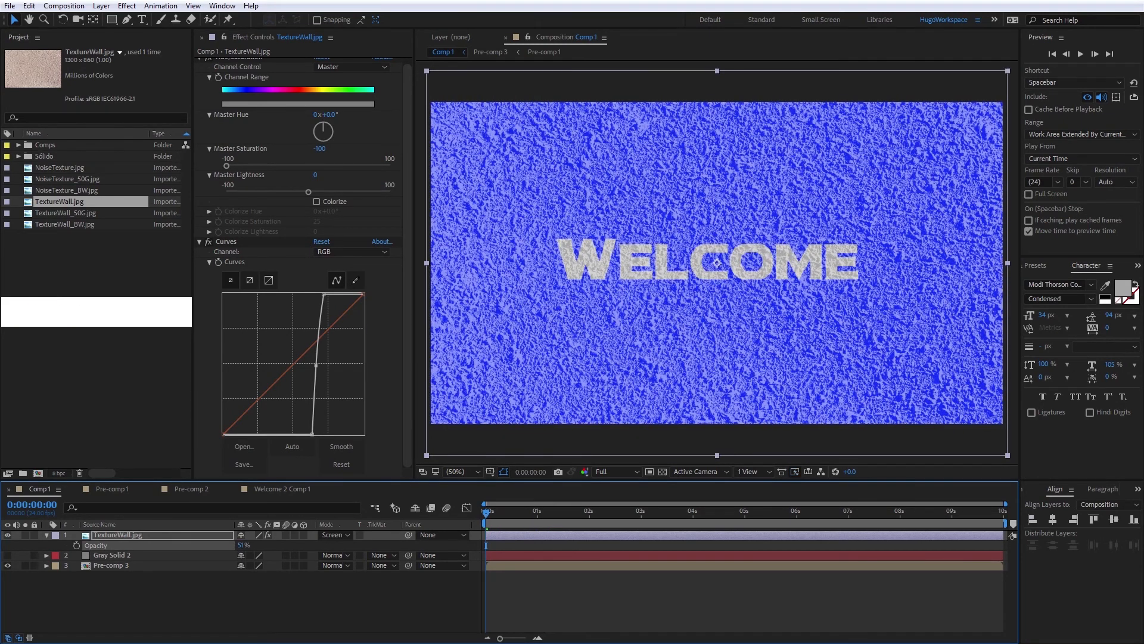